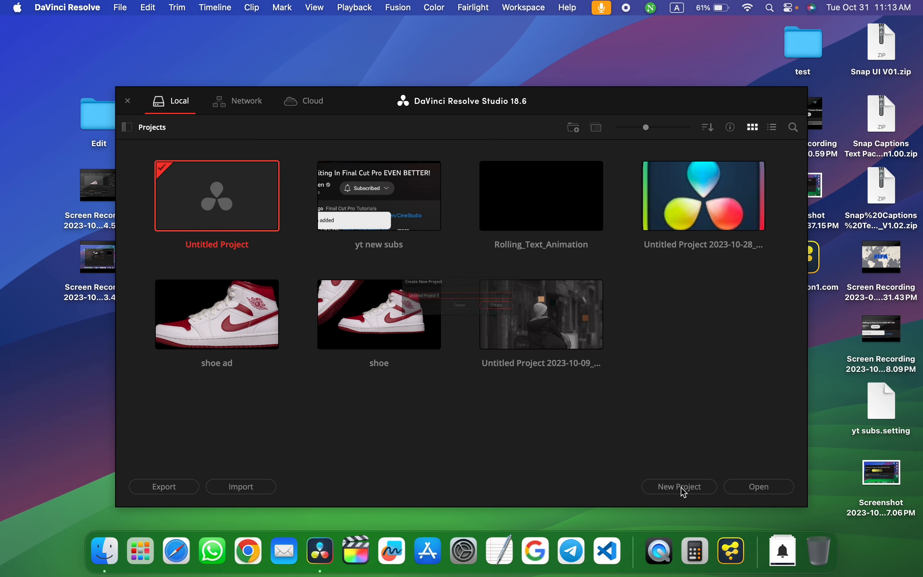
Create a new project named "yt subs"
left_click(682, 488)
type("yt subs")
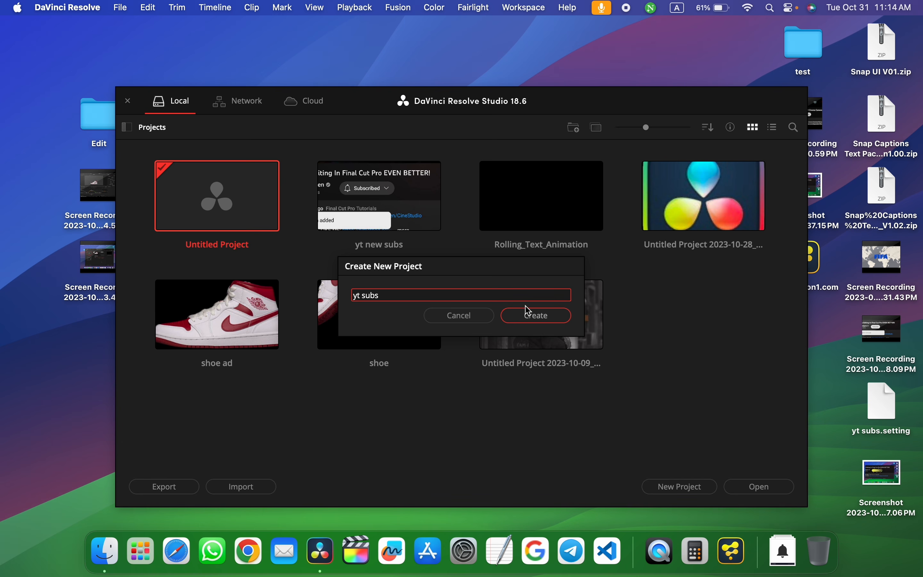
left_click(528, 310)
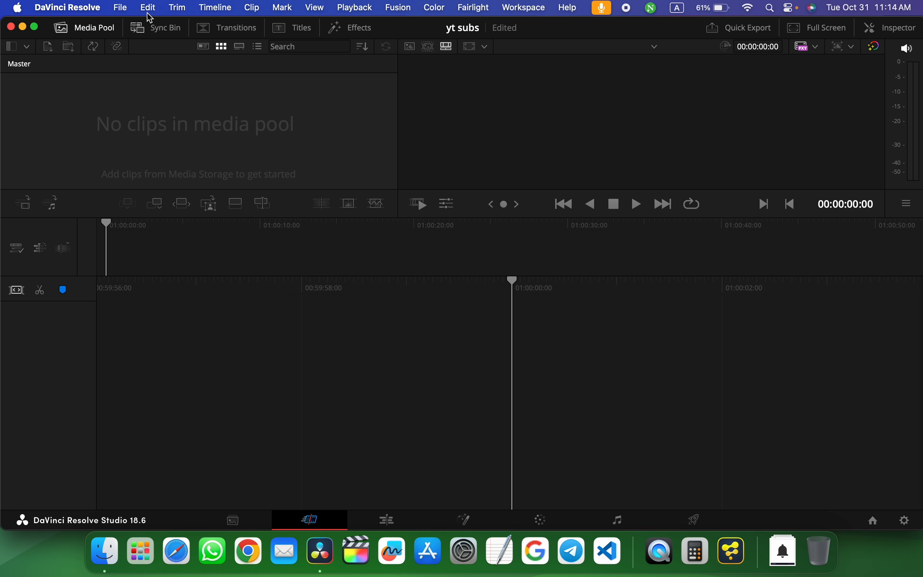
Show the project full screen on the Edit page with the Media Pool displayed
left_click(36, 27)
left_click(387, 566)
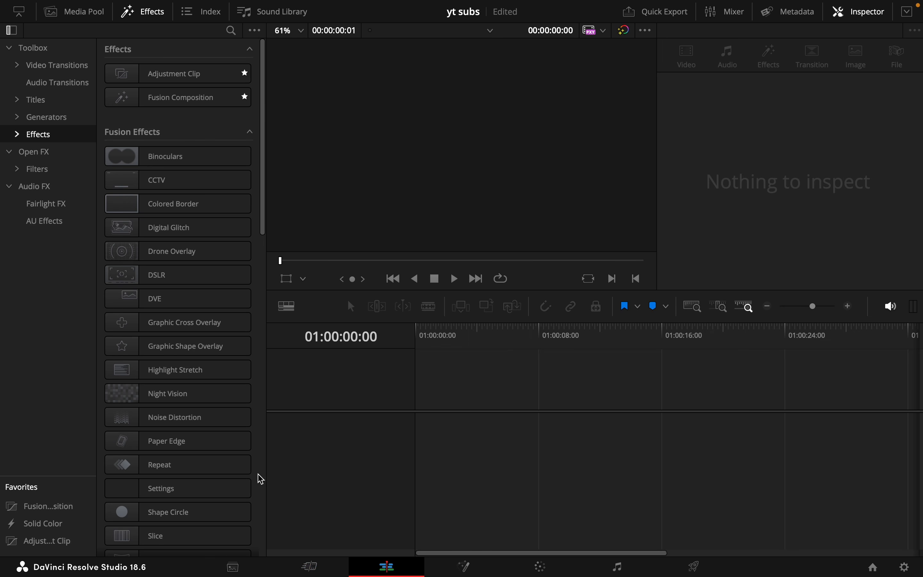
left_click(147, 12)
left_click(78, 17)
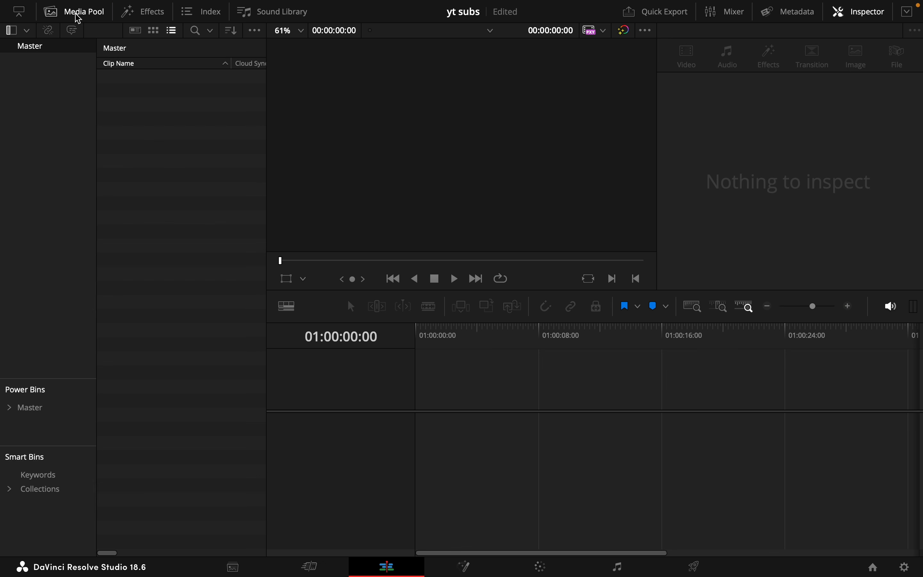
Create a new timeline with custom settings at 3840 x 2160 Ultra HD resolution instead of the project settings
right_click(168, 98)
mouse_move(182, 98)
left_click(410, 101)
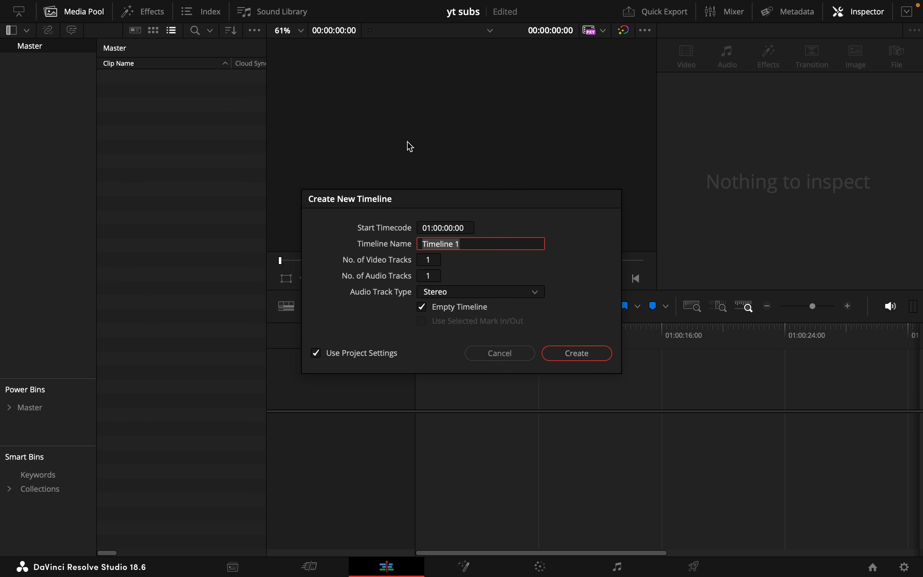
left_click(317, 353)
left_click(403, 229)
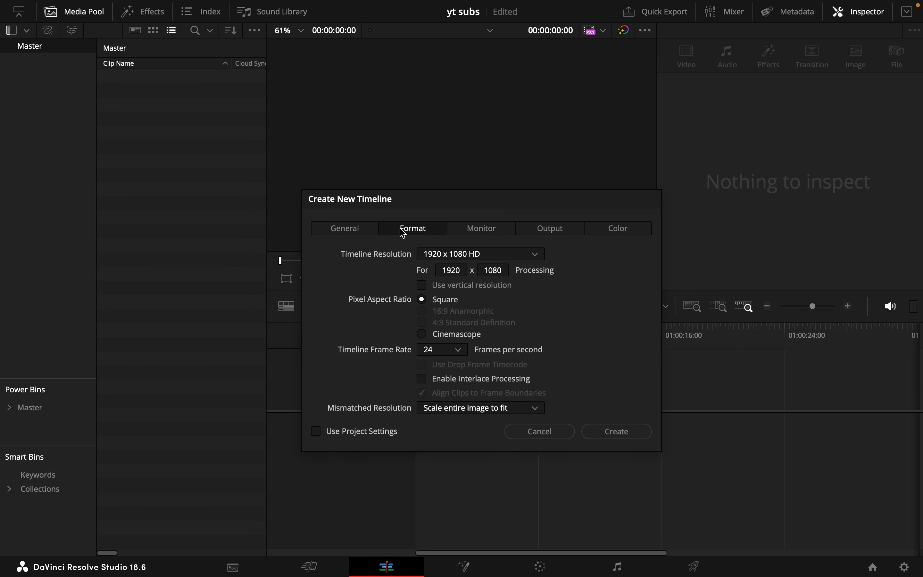
left_click(478, 260)
scroll(465, 330, "down", 3)
left_click(463, 356)
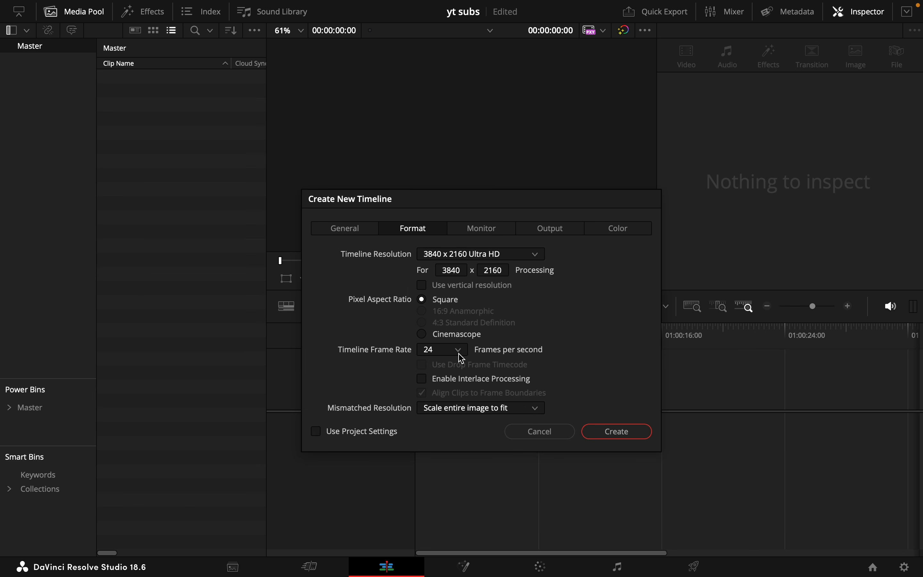
left_click(610, 440)
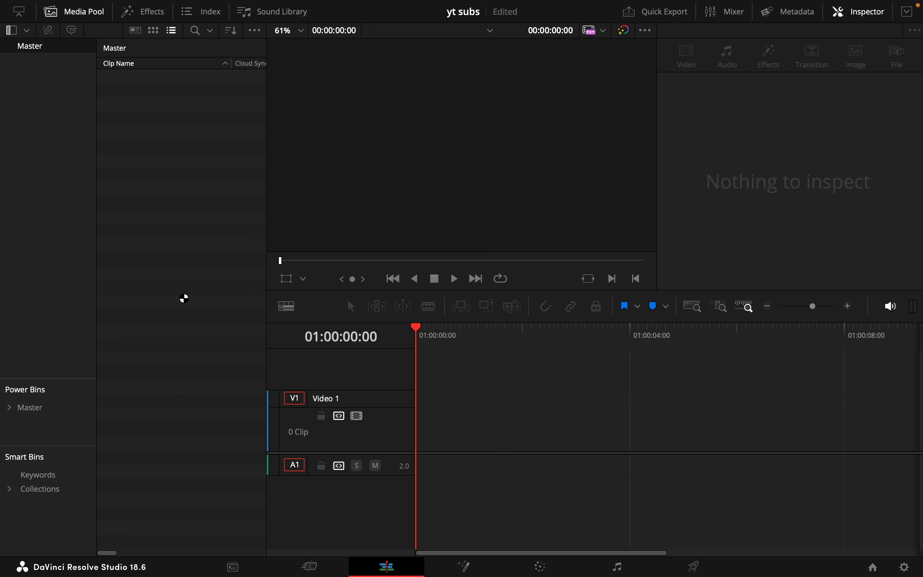
Create a new Fusion composition clip with the default settings and place it at the start of the Video 1 track
left_click(148, 13)
left_click(148, 12)
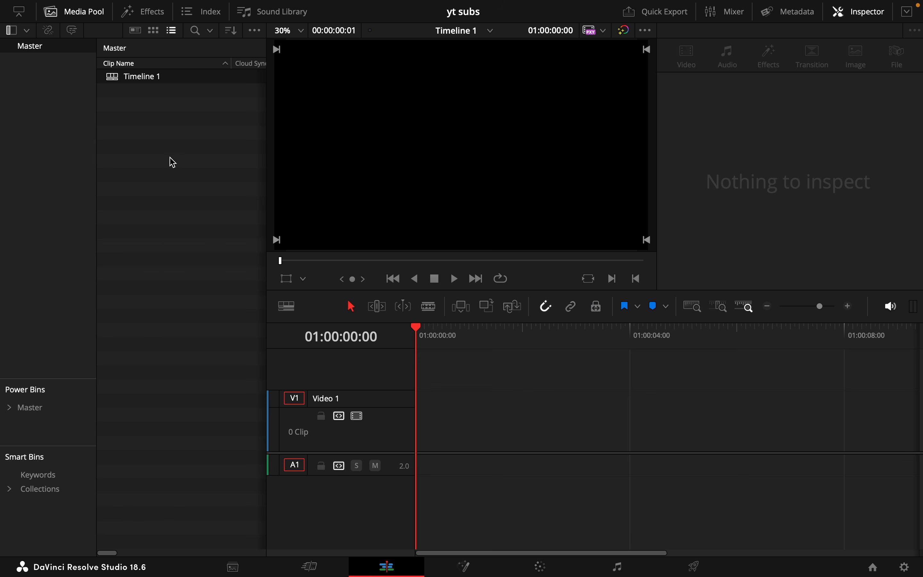
right_click(169, 161)
left_click(232, 236)
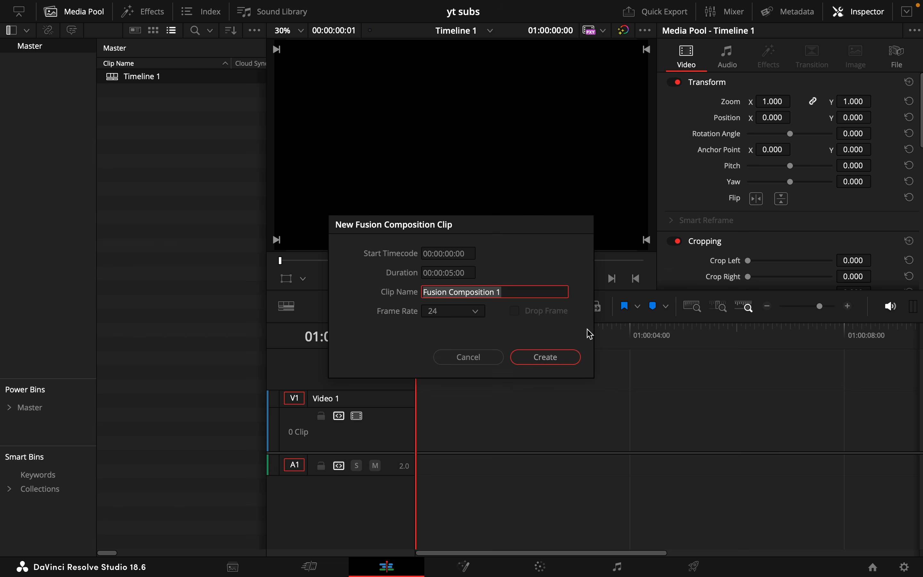
left_click(546, 357)
left_click_drag(165, 82, 423, 439)
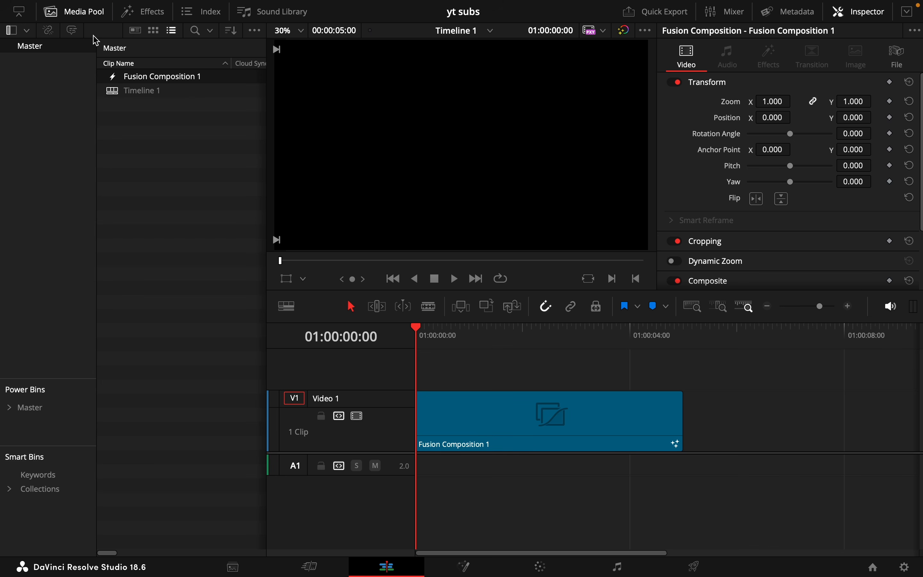
Hide the Media Pool and trim the end of the Fusion composition clip to 01:00:02:12
left_click(74, 11)
left_click(318, 343)
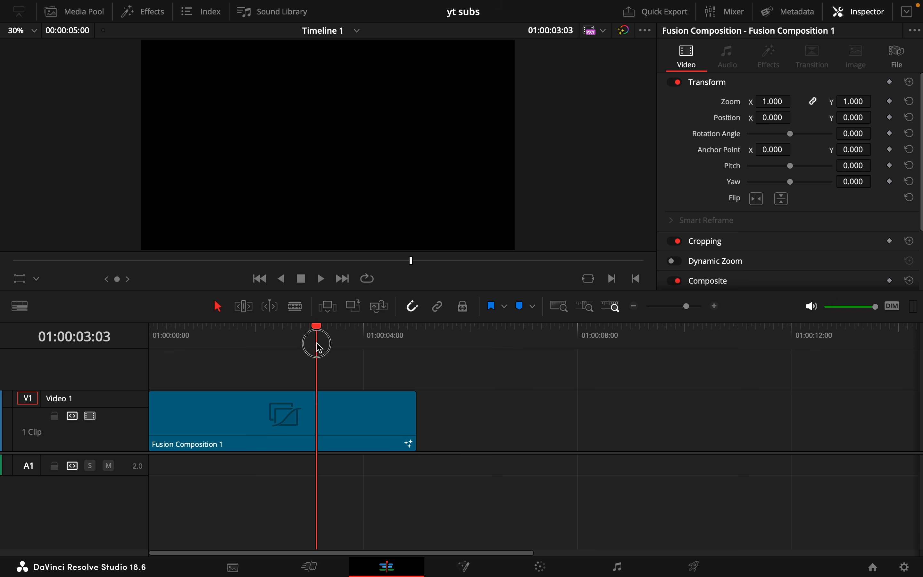
left_click_drag(318, 344, 283, 345)
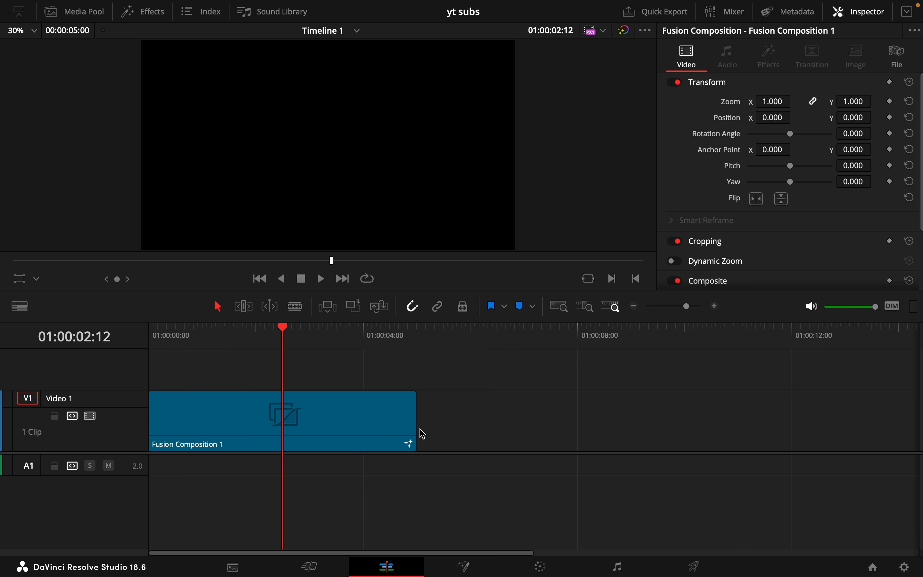
left_click_drag(423, 434, 283, 423)
left_click(223, 344)
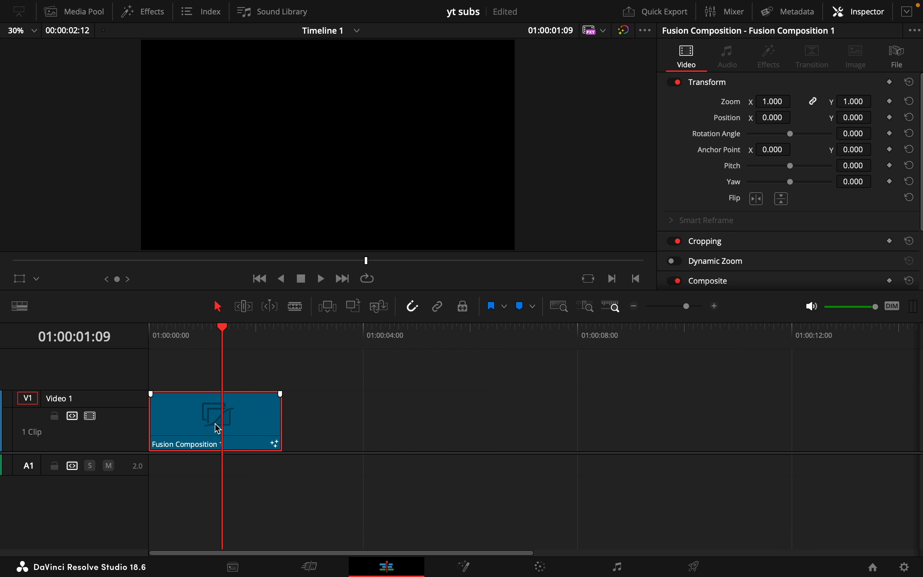
Open the trimmed clip on the Fusion page and switch to a single viewer
left_click(465, 567)
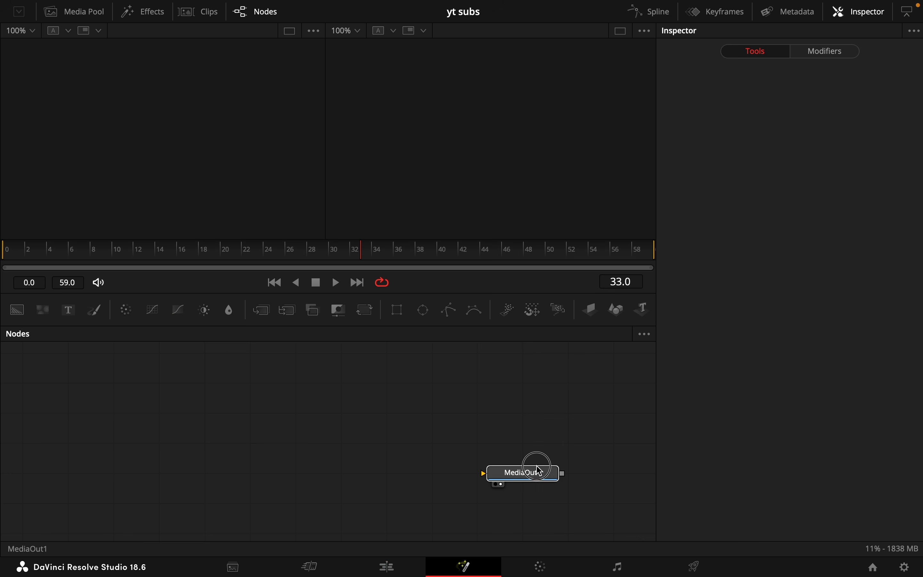
left_click_drag(540, 470, 585, 470)
left_click(622, 30)
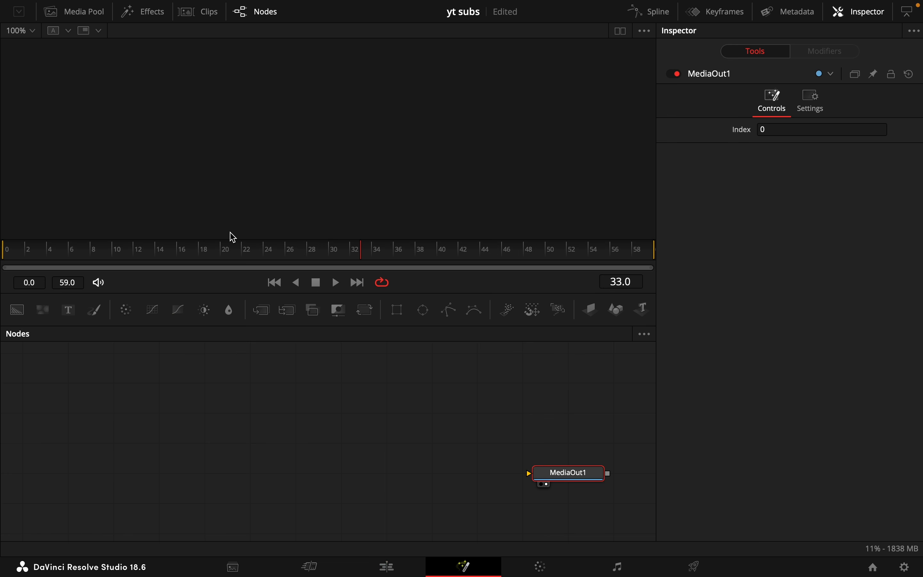
Add a Background node well before MediaOut1 and connect its output to MediaOut1
left_click_drag(19, 314, 117, 474)
scroll(186, 474, "down", 3)
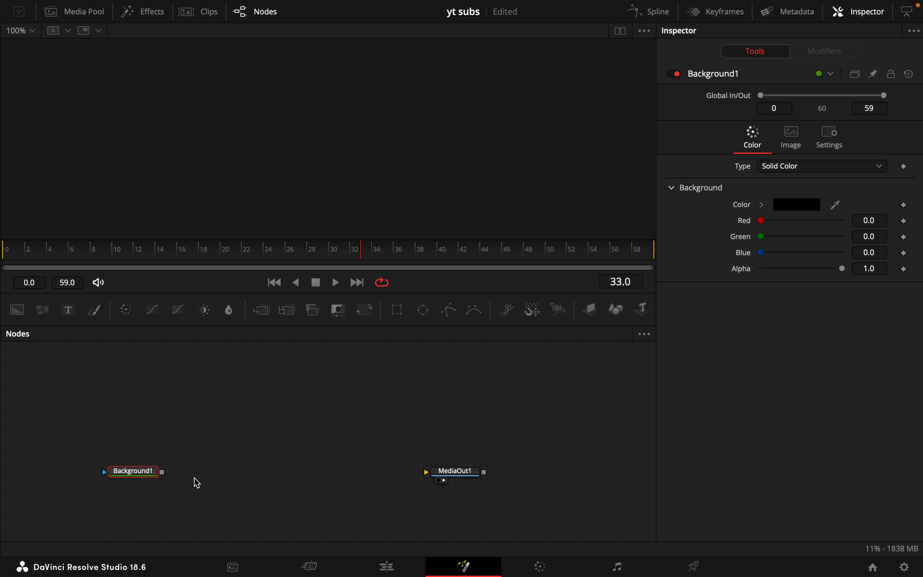
left_click_drag(476, 472, 610, 493)
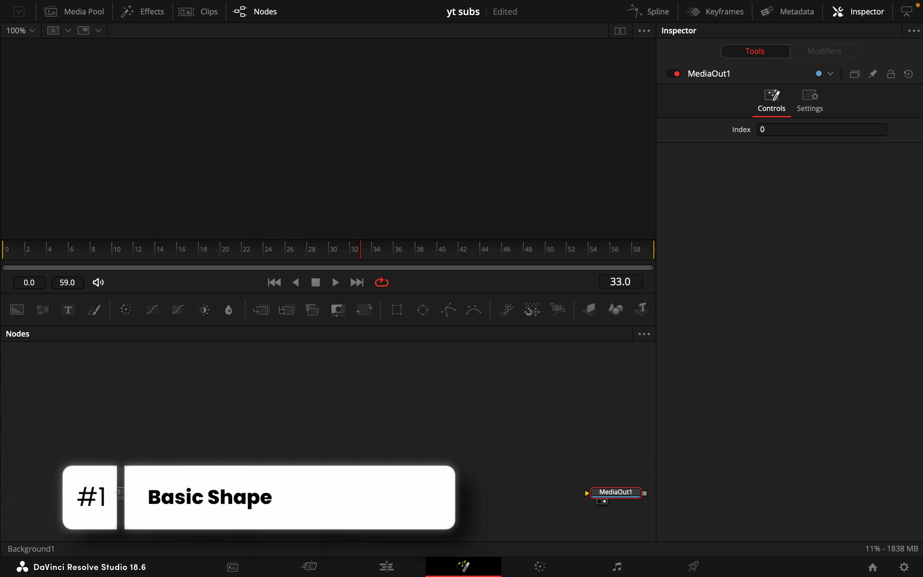
left_click(18, 310)
left_click_drag(462, 484, 591, 493)
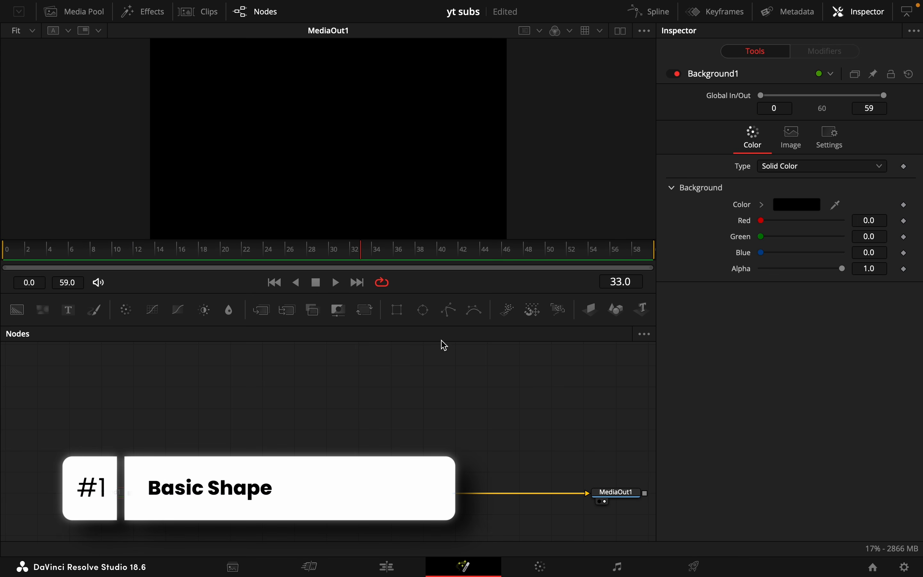
left_click(32, 28)
left_click(30, 46)
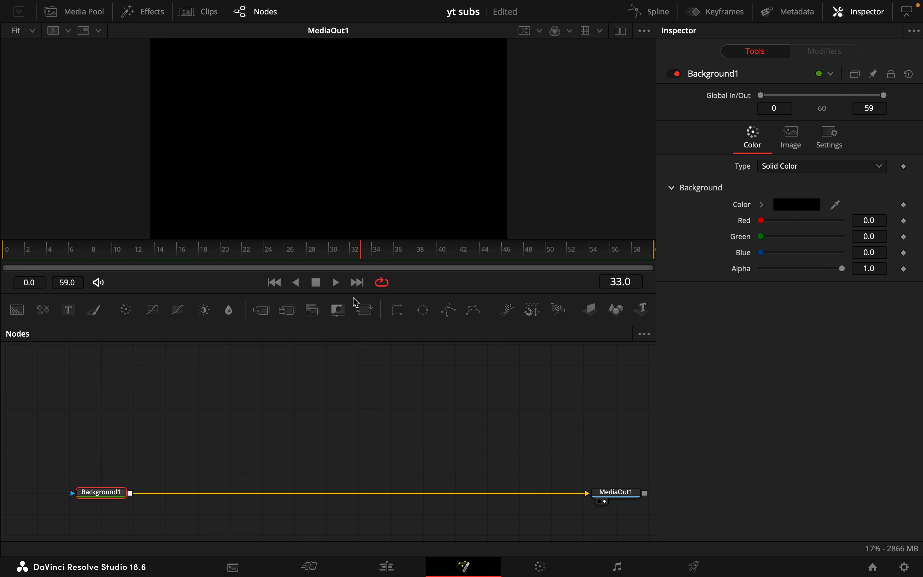
Mask Background1 with a Rectangle node and place the mask node ahead of it in the node graph
left_click(398, 310)
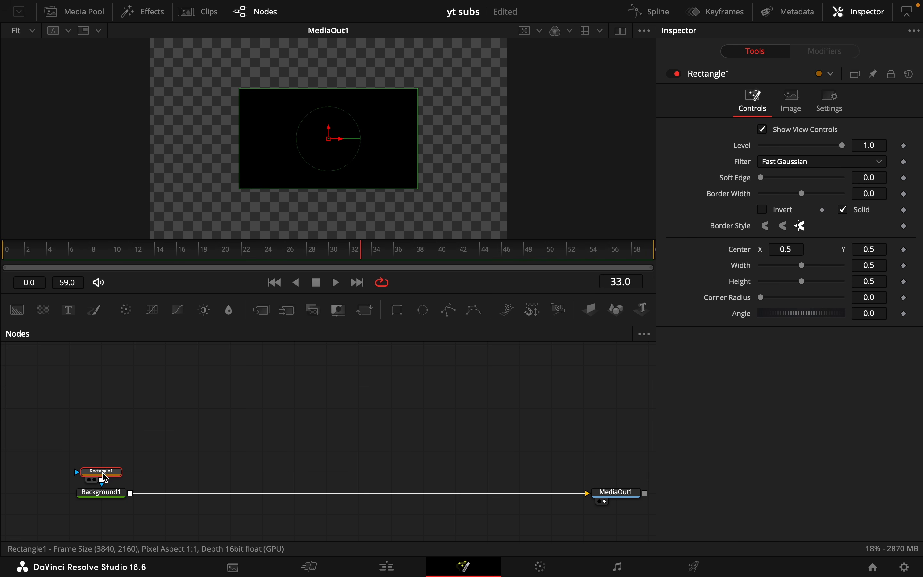
left_click_drag(103, 477, 76, 470)
scroll(76, 469, "left", 5)
left_click_drag(260, 473, 150, 474)
Shape the rectangle mask into a pill with corner radius 1.0, width 0.3 and height 0.165
left_click_drag(767, 298, 920, 300)
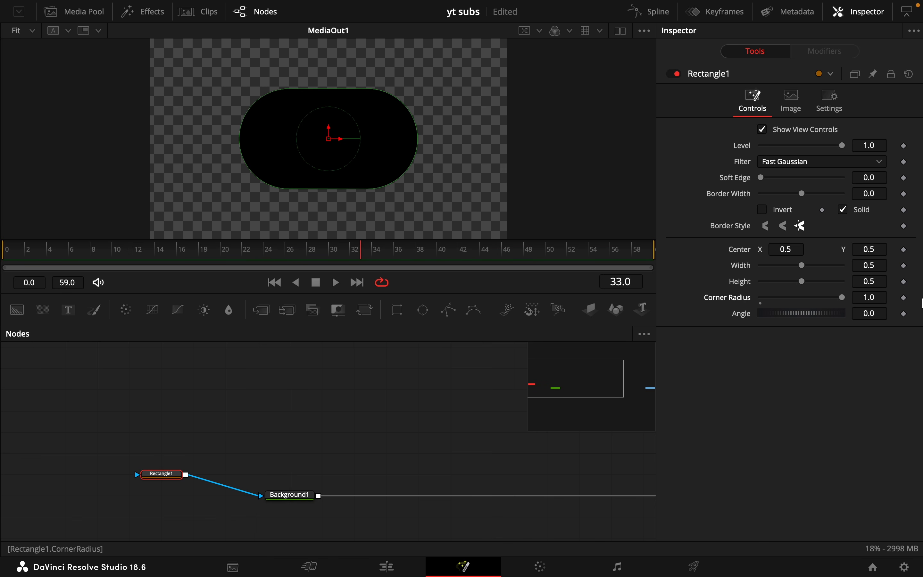
left_click(877, 265)
type("3")
key("Tab")
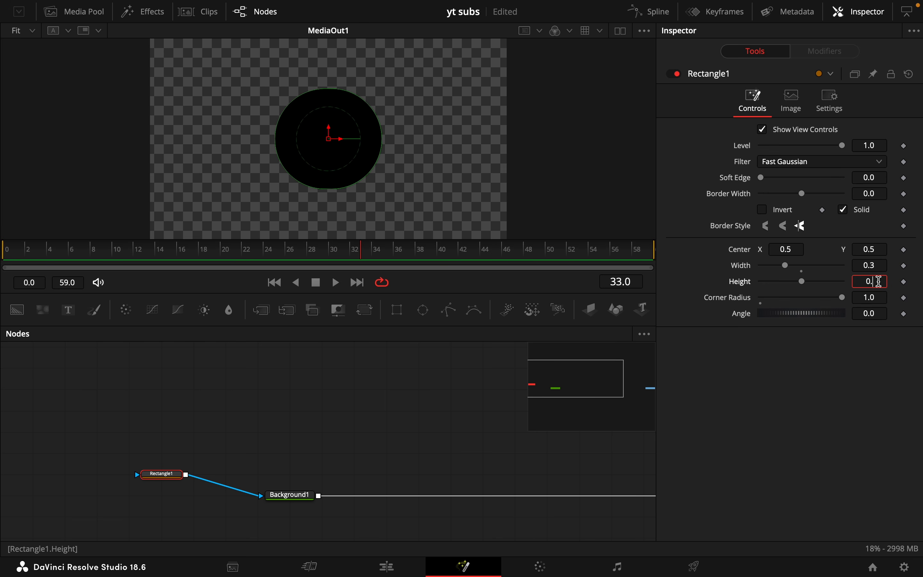
key("Tab")
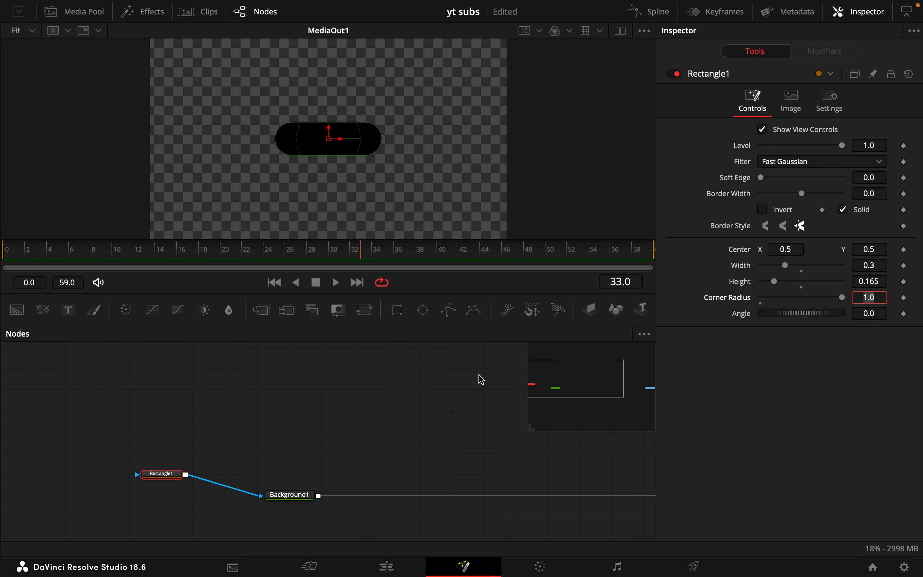
Set the colour of Background1 to off-white, with red, green and blue at about 0.953
left_click(295, 501)
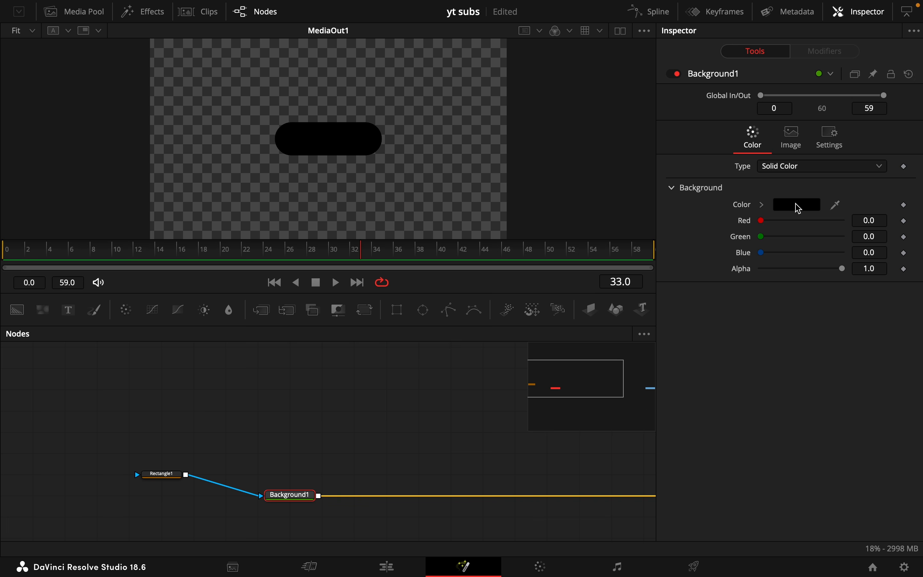
left_click(791, 211)
left_click_drag(806, 338, 681, 335)
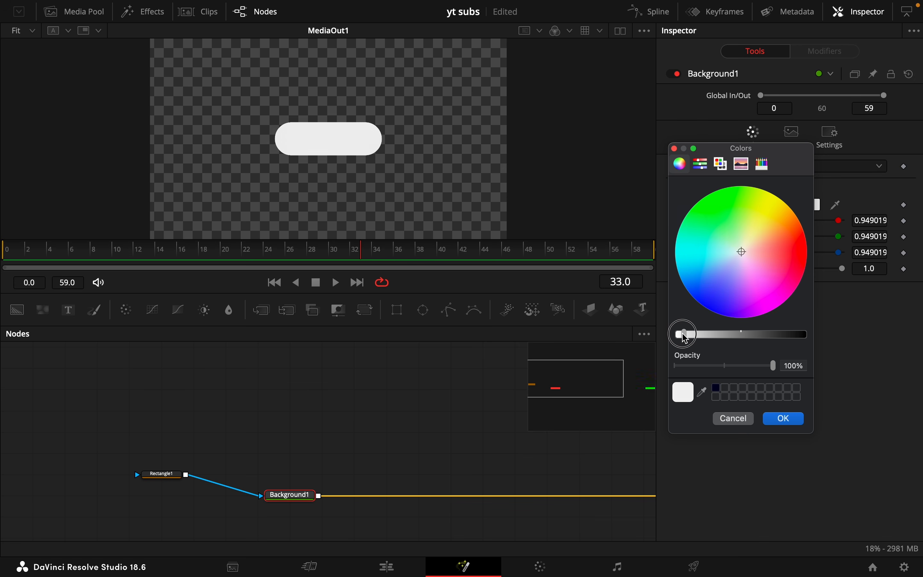
left_click(780, 418)
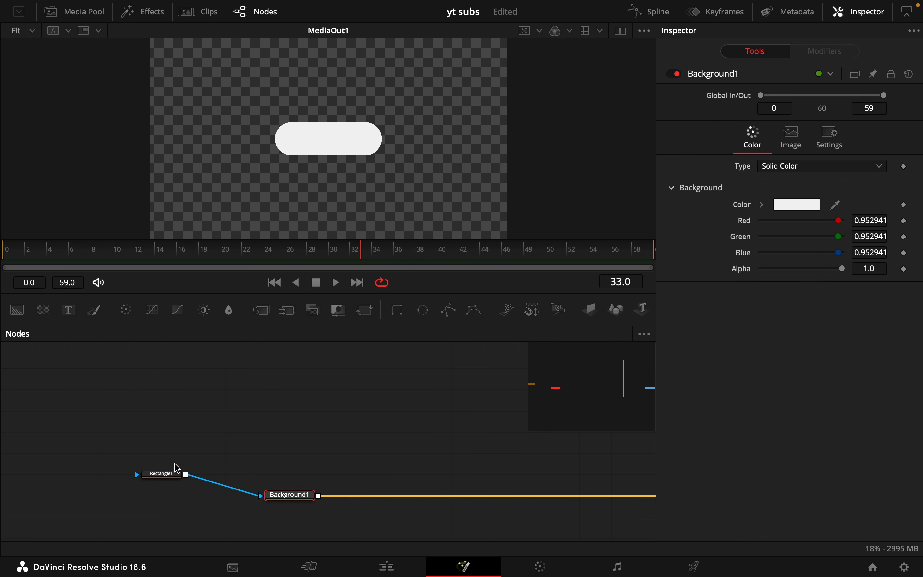
Add a second Background node above Background1 and mask it with the existing Rectangle1
left_click(264, 457)
left_click_drag(18, 310, 289, 452)
left_click_drag(186, 475, 264, 451)
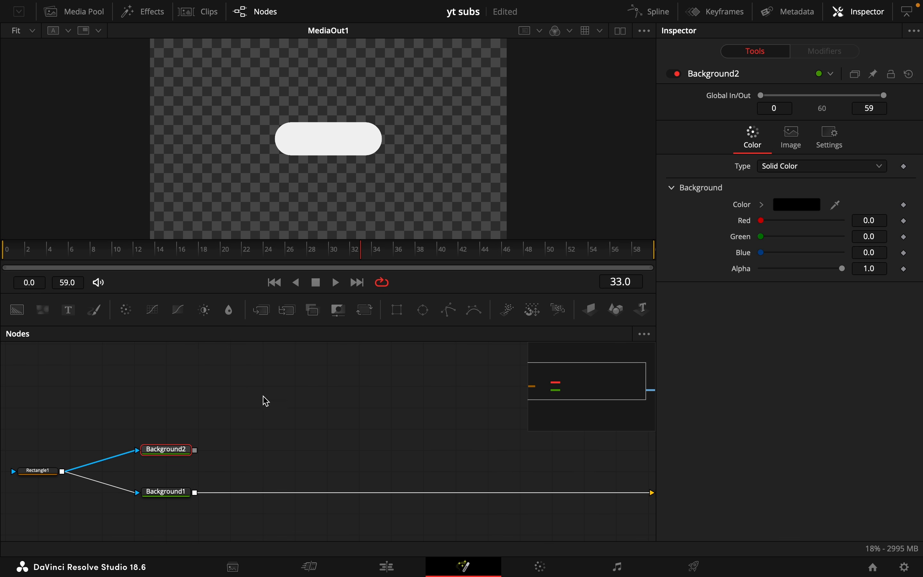
Add a Dissolve node with Background1 as its background input and Background2 as its foreground input
left_click(320, 461)
key("shift+space")
type("dis")
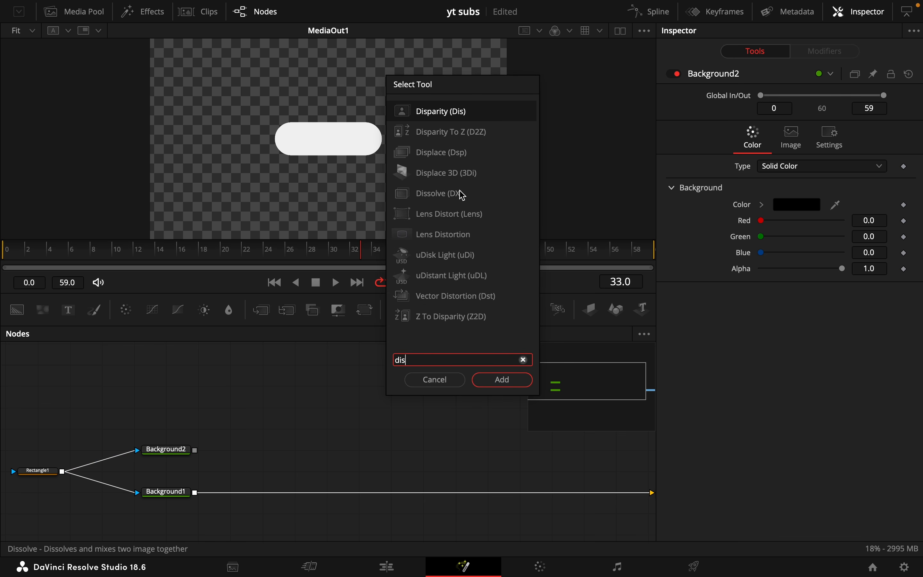
left_click(439, 193)
left_click(503, 380)
left_click_drag(194, 493, 299, 450)
left_click_drag(193, 456, 350, 456)
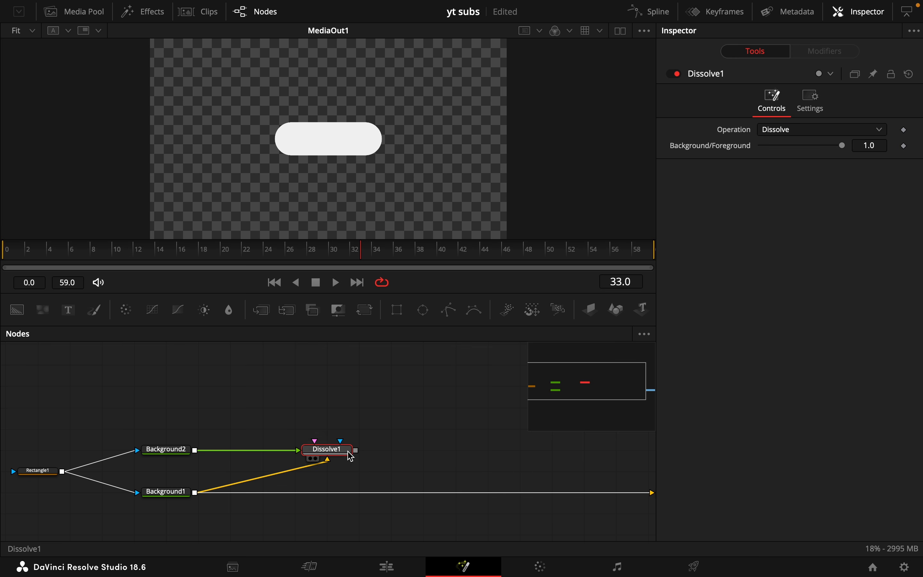
Place Dissolve1 in line between Background1 and MediaOut1 so that its output feeds MediaOut1
scroll(418, 459, "right", 6)
scroll(418, 460, "left", 1)
left_click_drag(438, 489, 370, 492)
scroll(330, 486, "left", 3)
scroll(332, 485, "left", 2)
left_click_drag(246, 447, 577, 486)
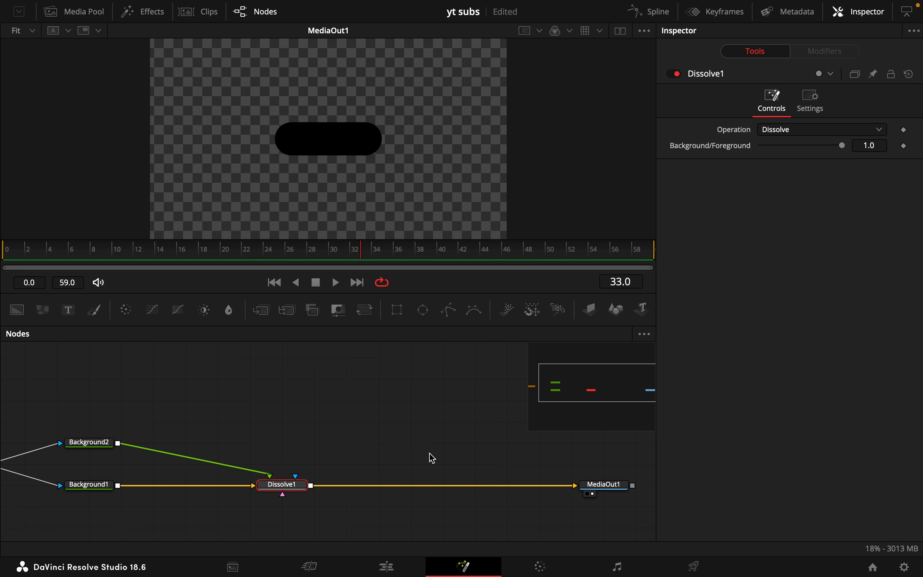
scroll(431, 458, "left", 5)
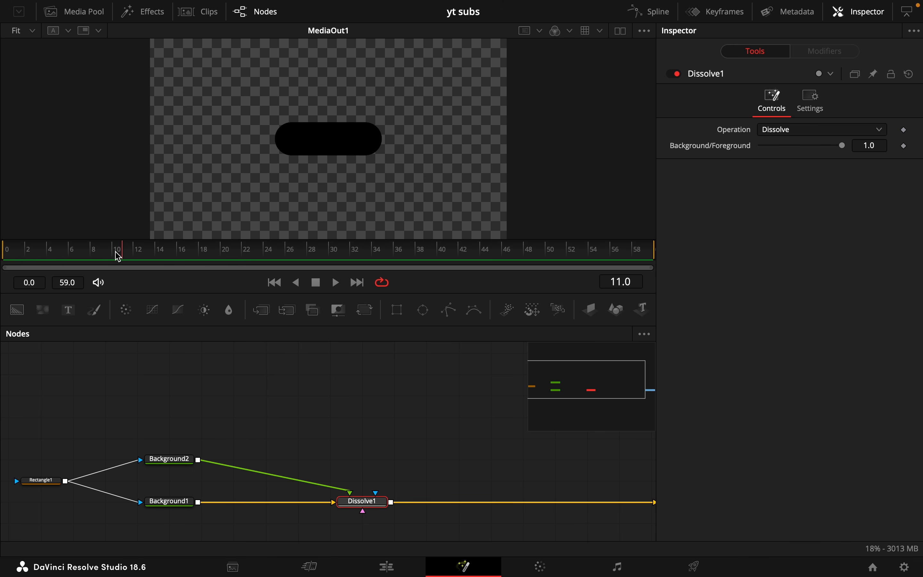
Keyframe the Background/Foreground mix of Dissolve1 at 0.0 on frame 11 and 1.0 on frame 12
left_click(904, 146)
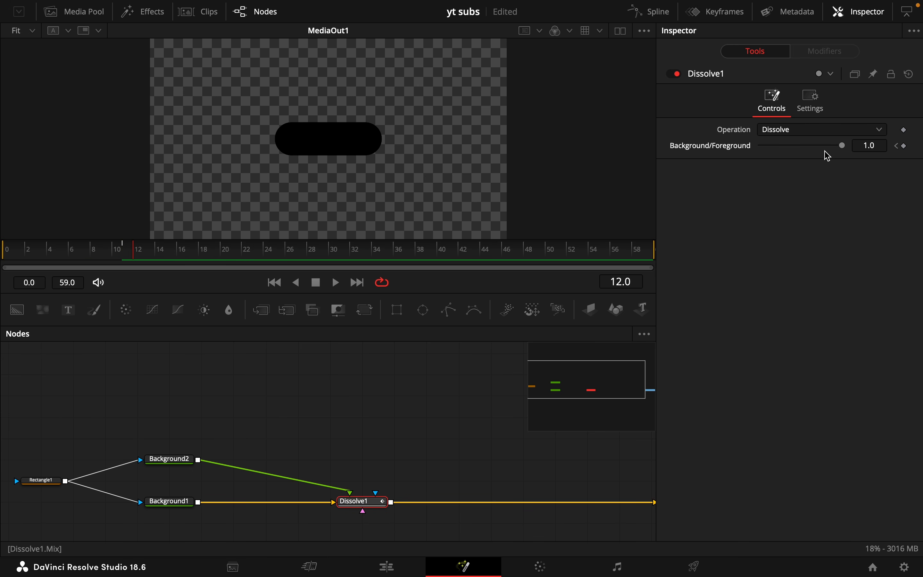
left_click(897, 146)
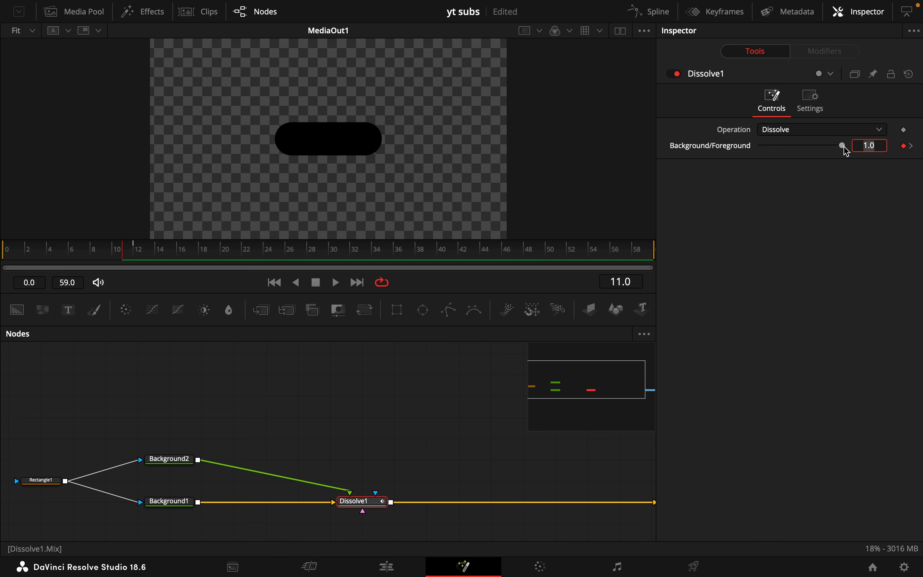
left_click_drag(842, 145, 629, 155)
left_click_drag(122, 253, 128, 251)
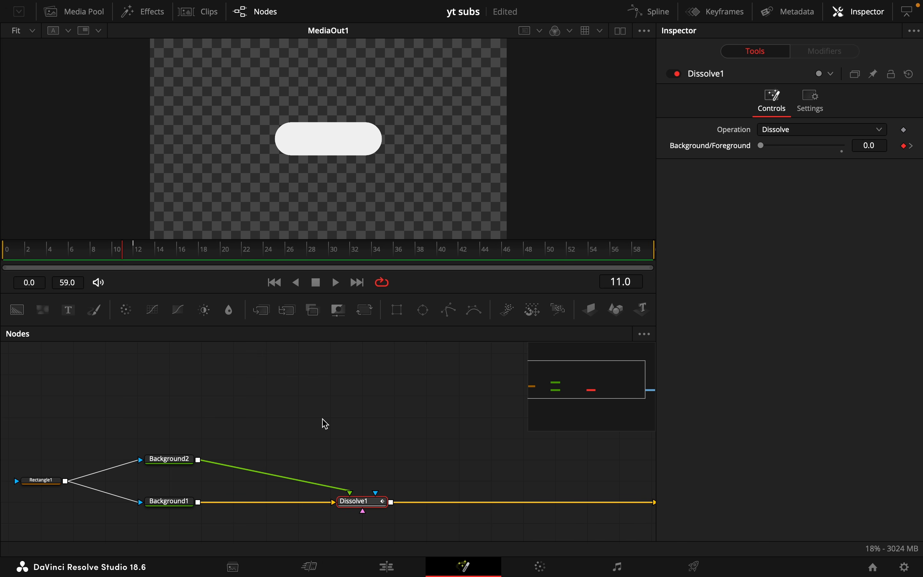
Add keyframes for Rectangle1's Center and Width on frame 12, at Center 0.5, 0.5 and Width 0.3
left_click(42, 481)
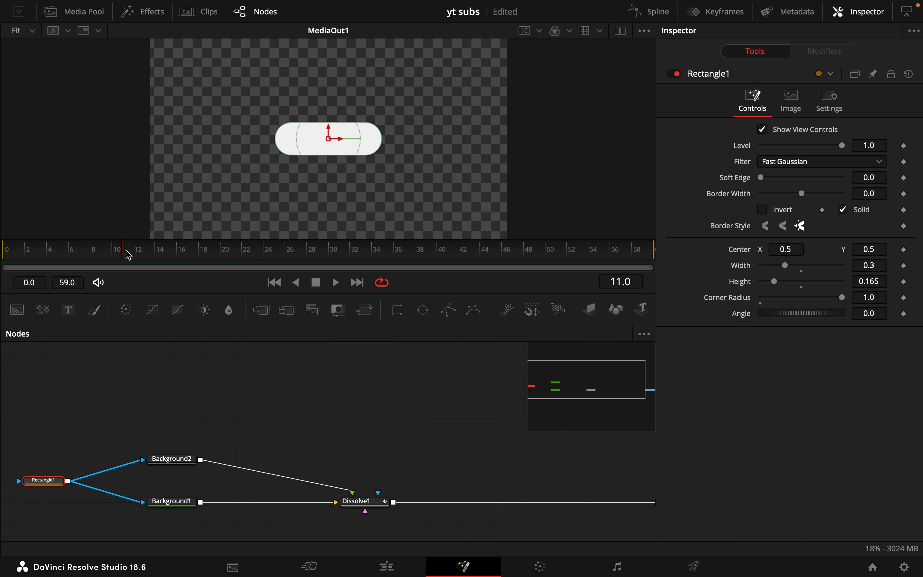
left_click_drag(129, 255, 145, 256)
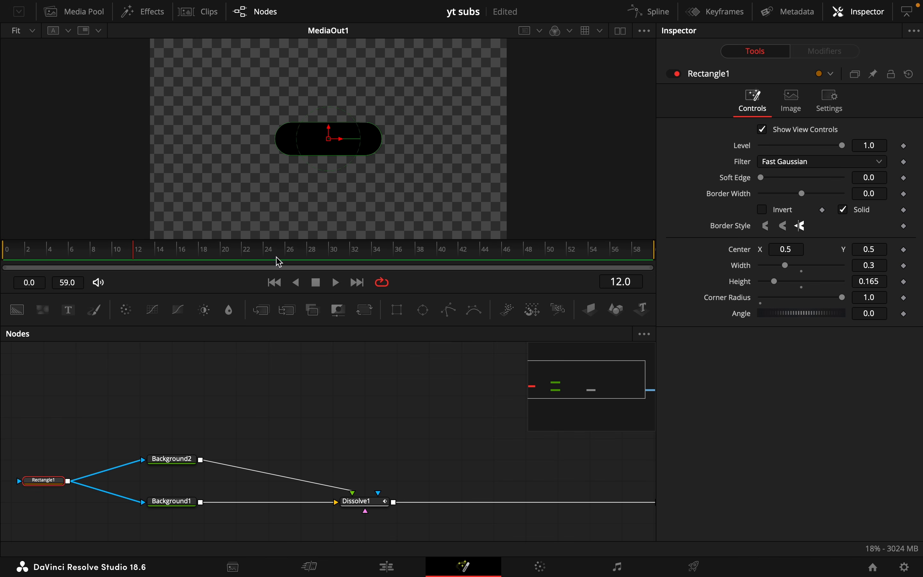
left_click(906, 250)
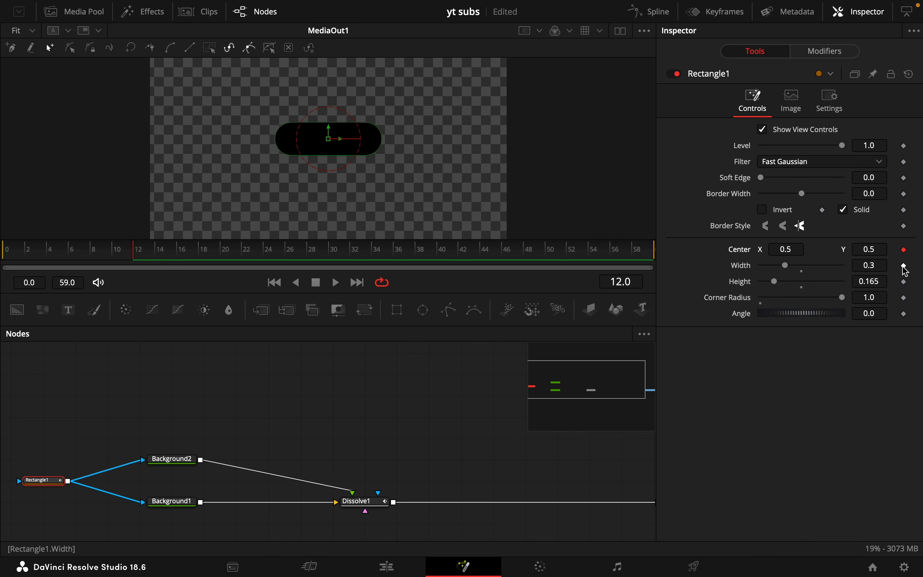
left_click(905, 266)
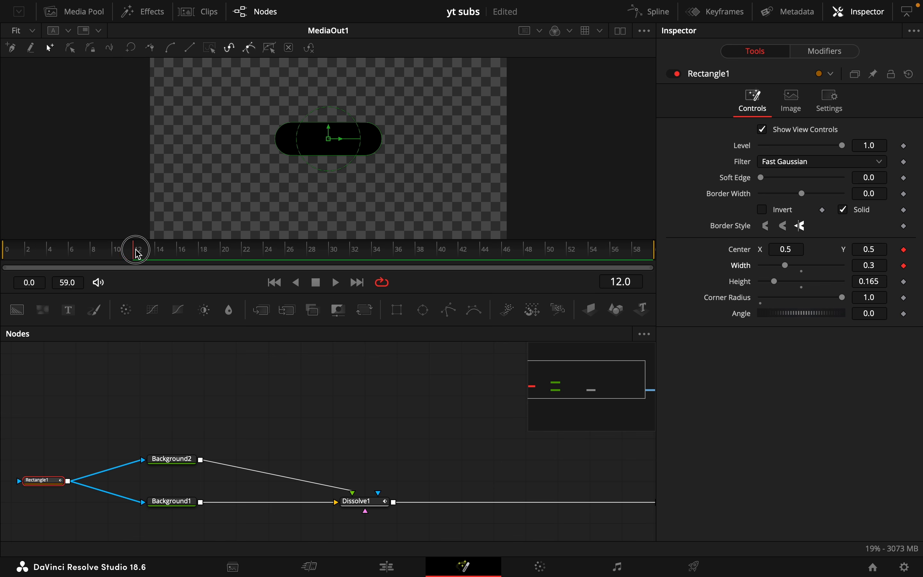
On frame 24, keyframe Rectangle1's Width at 0.4 and its Center X at 0.55
left_click_drag(138, 254, 268, 252)
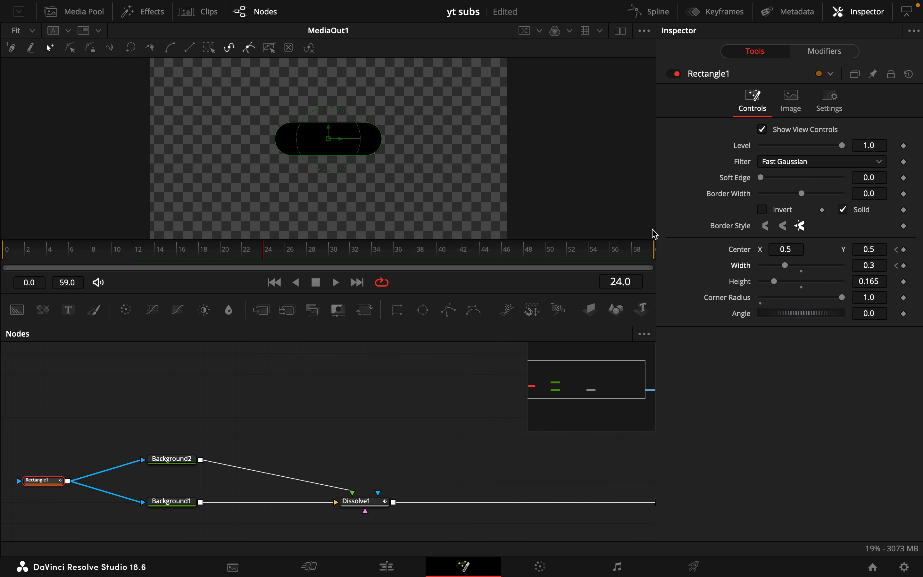
left_click(907, 267)
left_click(882, 265)
key("Tab")
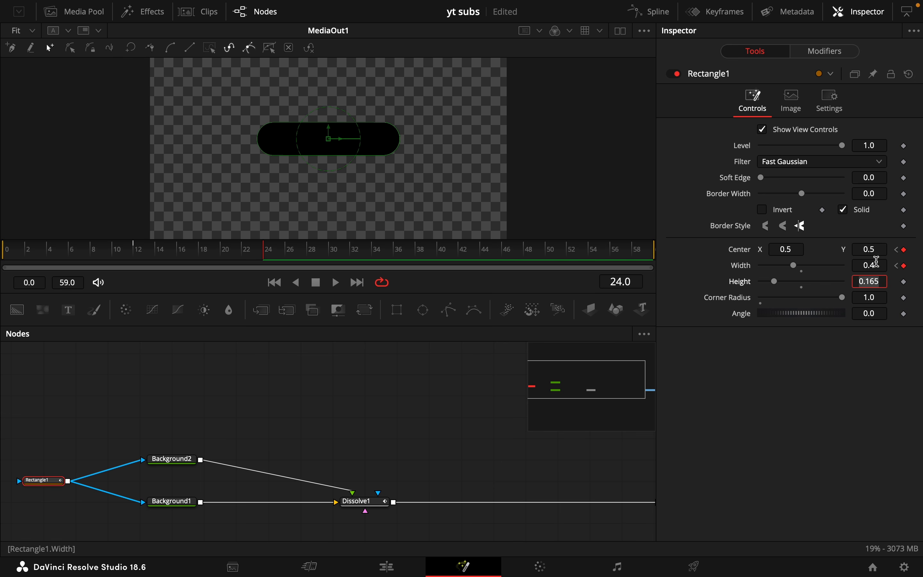
left_click(880, 249)
left_click(800, 247)
type("5")
key("Return")
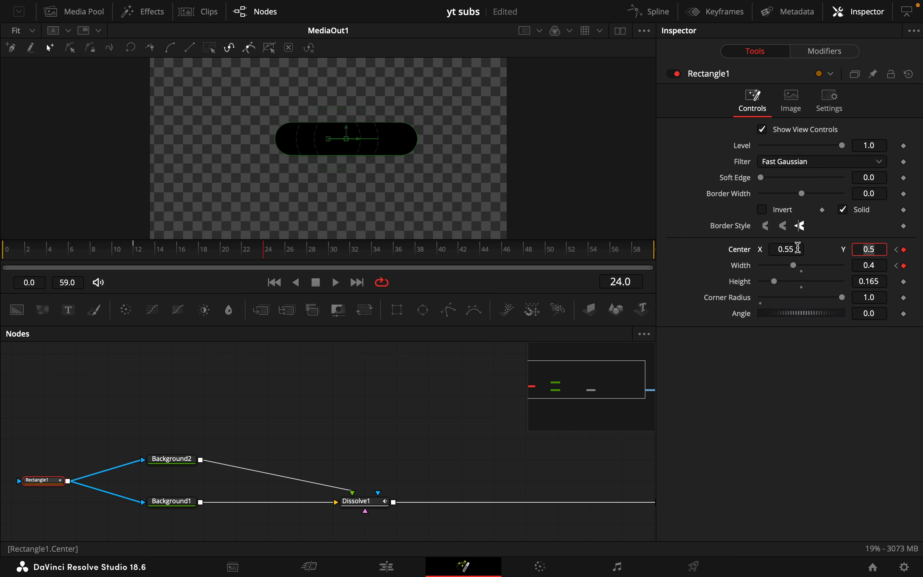
Change Background2's solid colour to a very dark grey with red, green and blue at 0.062745
mouse_move(263, 253)
left_mouse_down()
mouse_move(144, 248)
mouse_move(263, 250)
left_mouse_up()
left_click(172, 461)
left_click(797, 205)
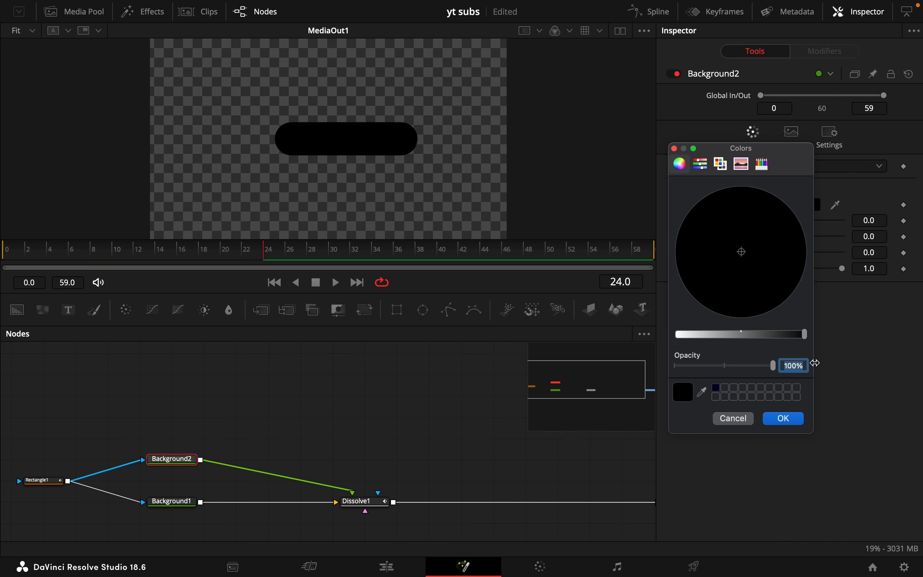
left_click_drag(799, 336, 797, 334)
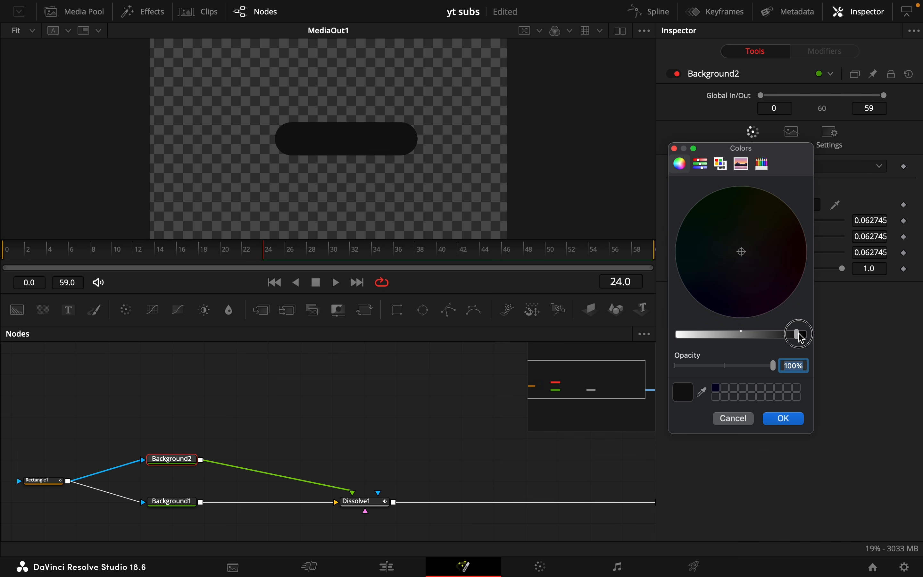
left_click(784, 419)
Merge a new Text1 node over Background1, placing Merge1 in line before Dissolve1 with Text1 beneath it
left_click_drag(257, 245, 223, 250)
scroll(269, 460, "down", 3)
left_click_drag(64, 305, 200, 452)
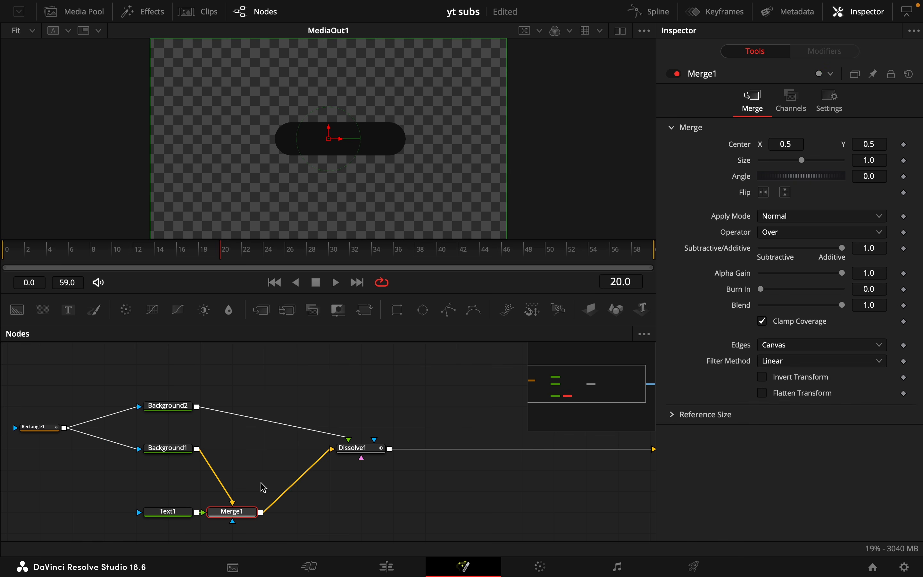
left_click_drag(243, 509, 266, 460)
left_click_drag(173, 517, 271, 509)
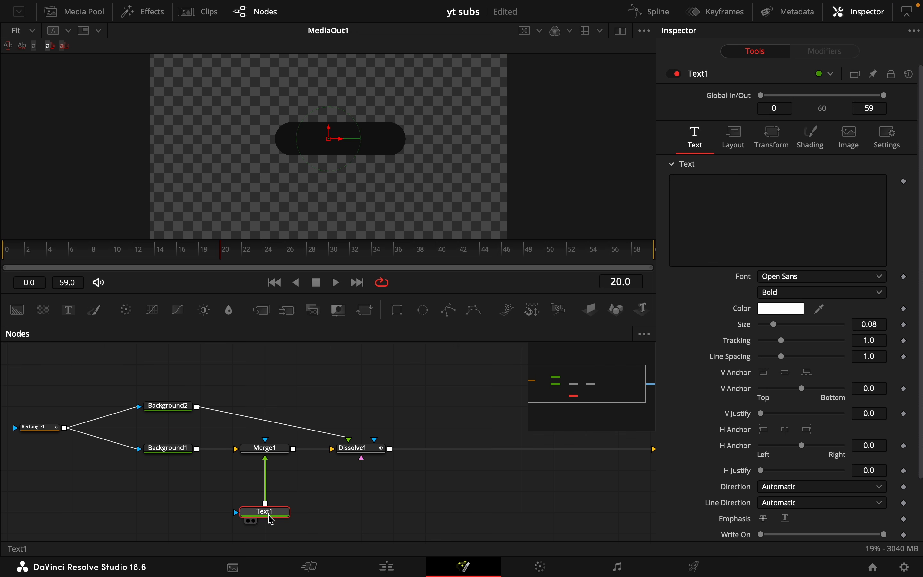
Set Text1's content to "Subscribe" in Roboto Medium with a size of 0.06
left_click(748, 199)
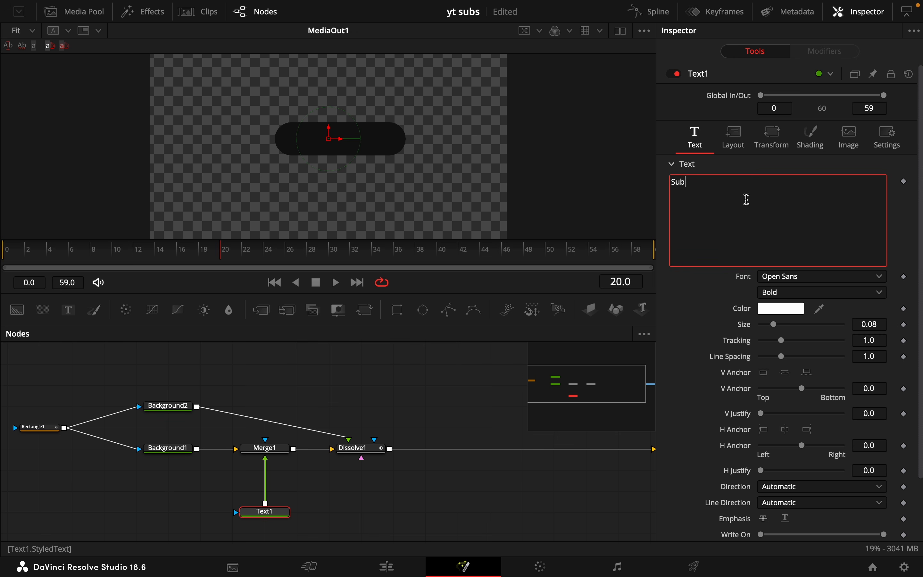
left_click(807, 285)
scroll(814, 313, "down", 10)
left_click(814, 314)
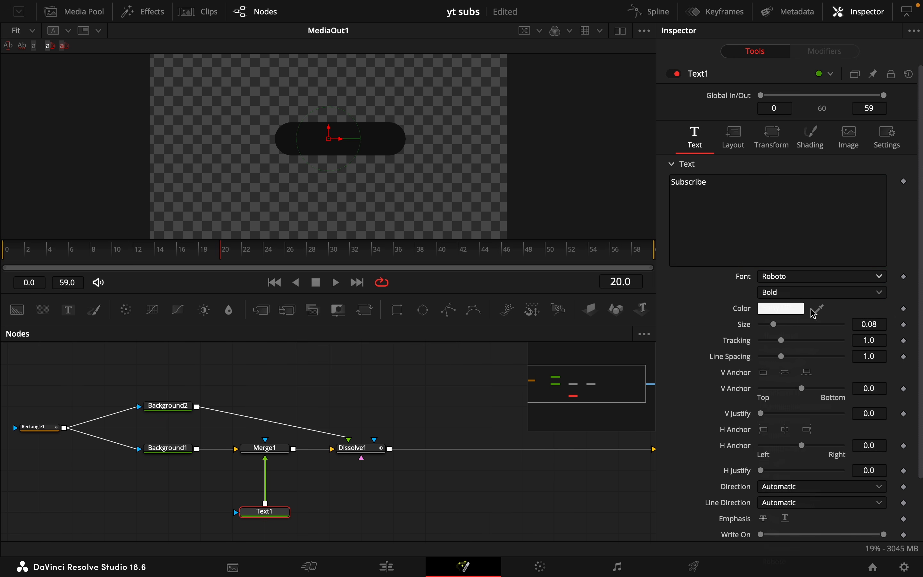
left_click(807, 293)
left_click(780, 353)
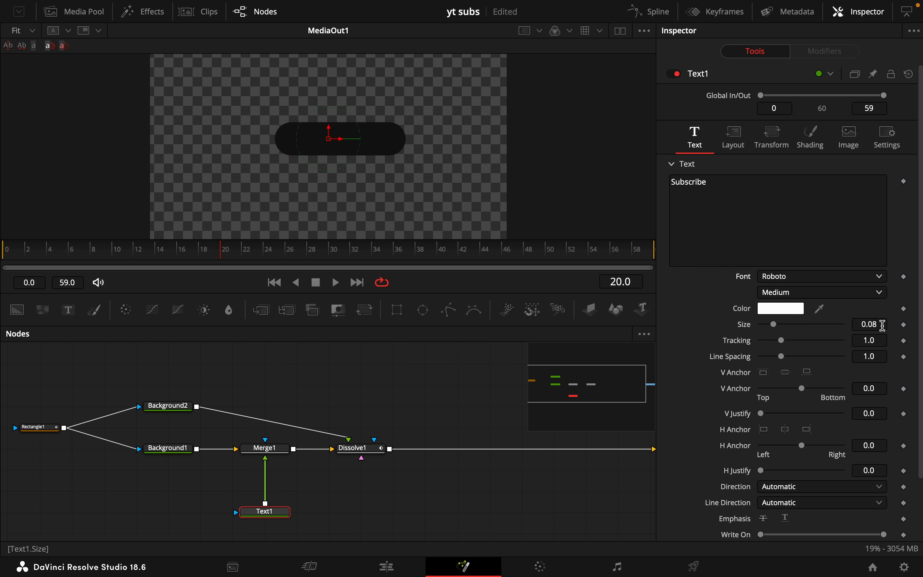
key("Tab")
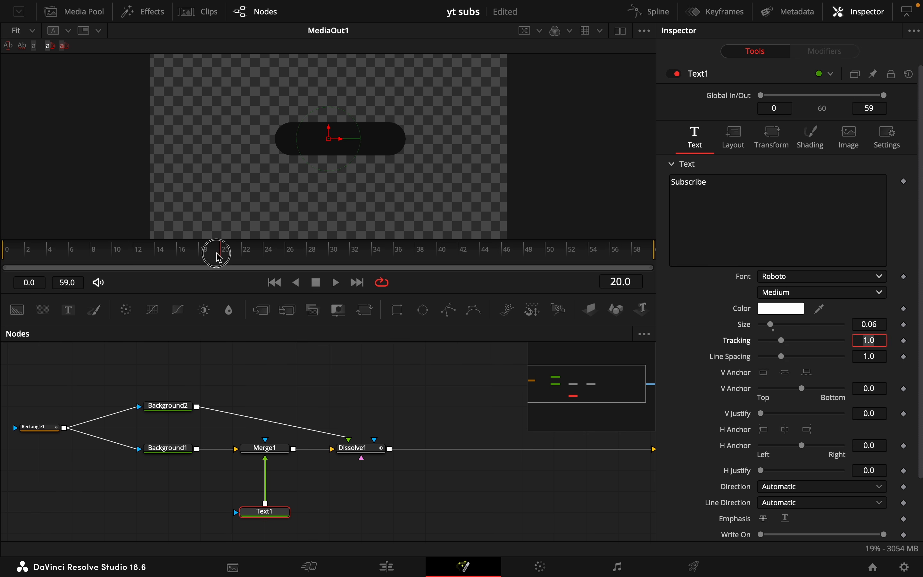
Go to frame 8, where the white pill shows, and change the Subscribe text colour to black
left_click_drag(219, 258, 93, 248)
left_click(782, 309)
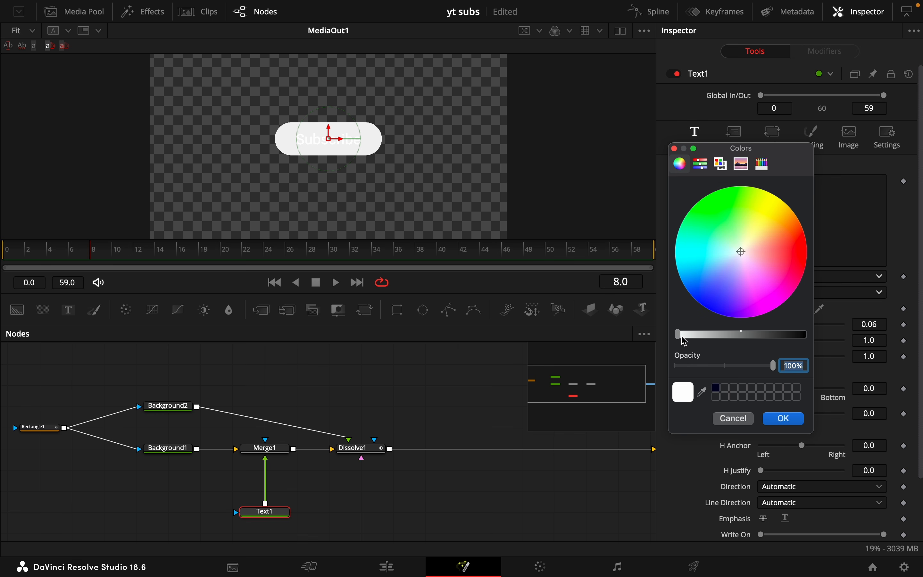
left_click_drag(684, 341, 820, 336)
left_click(785, 419)
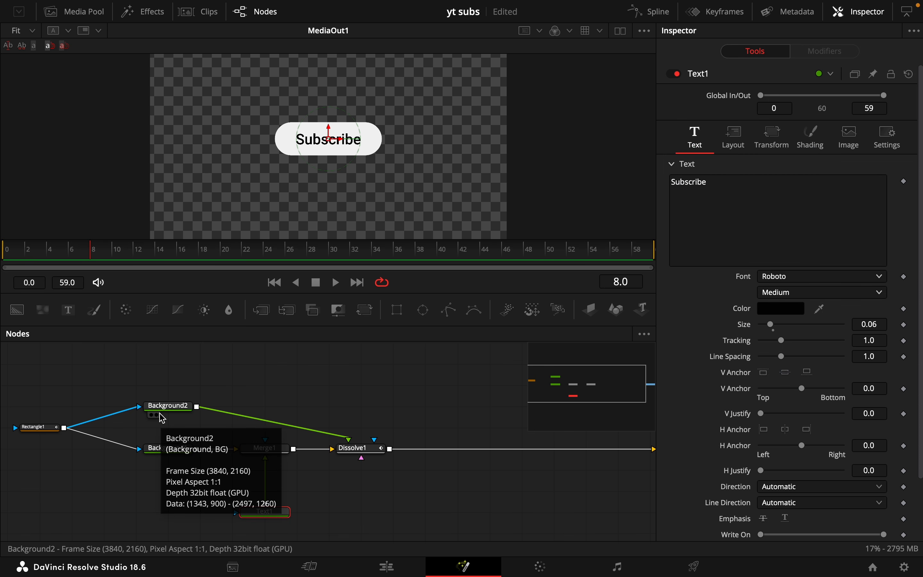
Smooth both keyframes of Rectangle1's Center Displacement curve in the spline editor
left_click(166, 407)
left_click(38, 427)
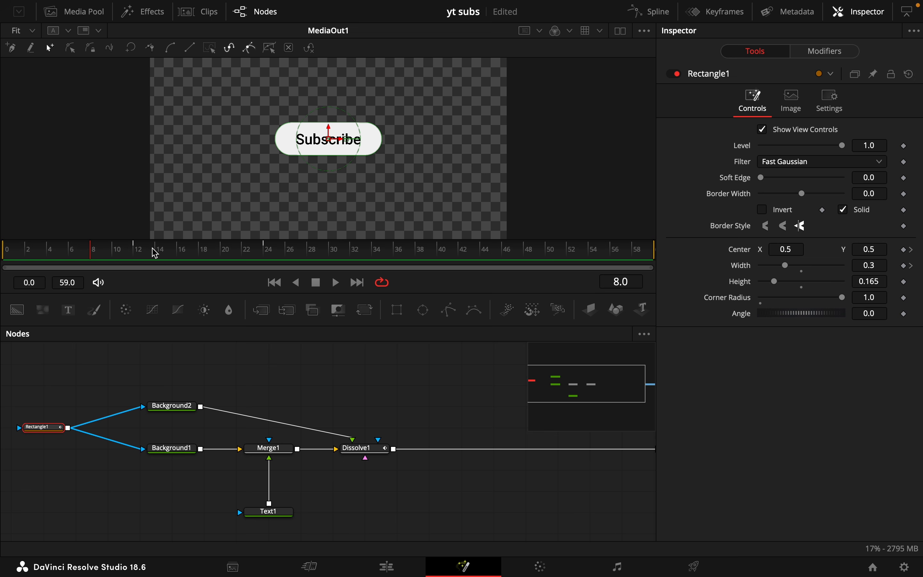
left_click_drag(101, 252, 122, 250)
left_click(651, 12)
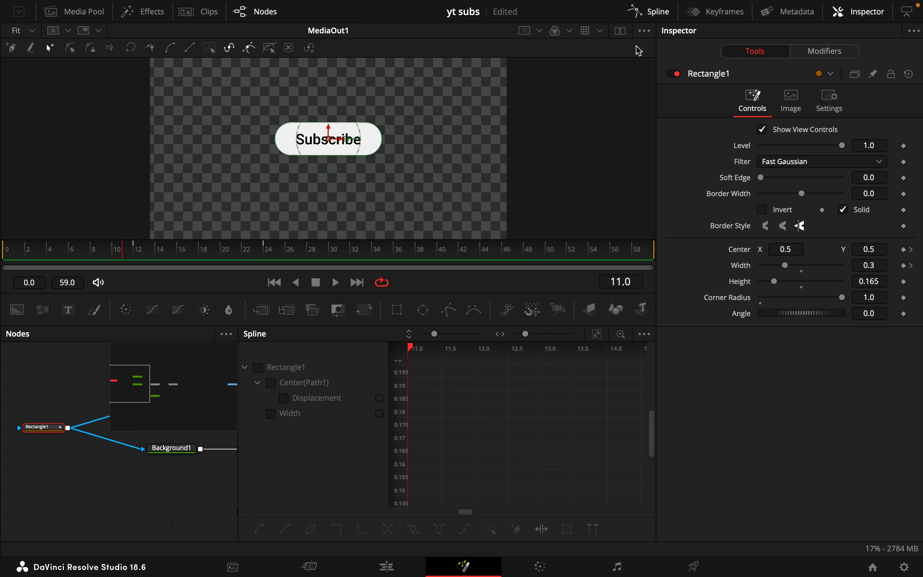
left_click(285, 399)
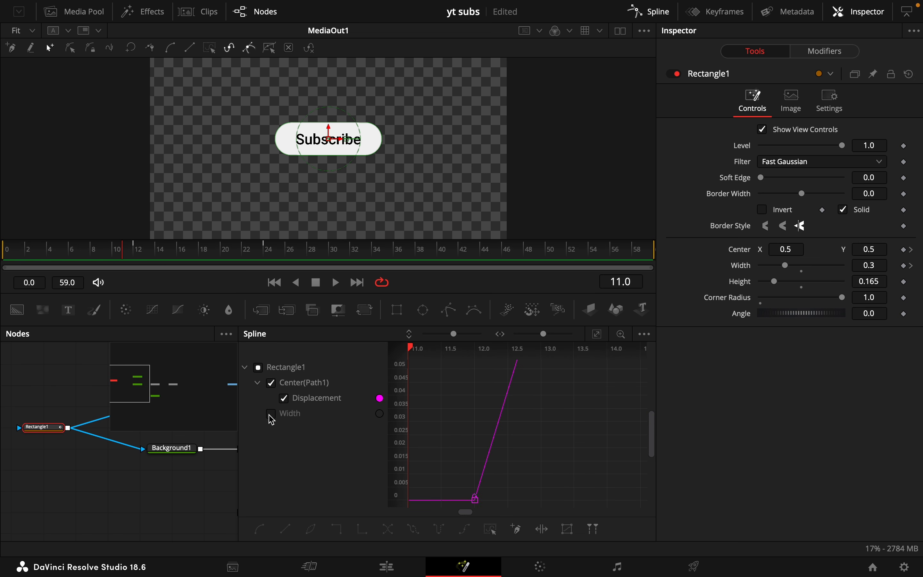
left_click(602, 339)
left_click(493, 529)
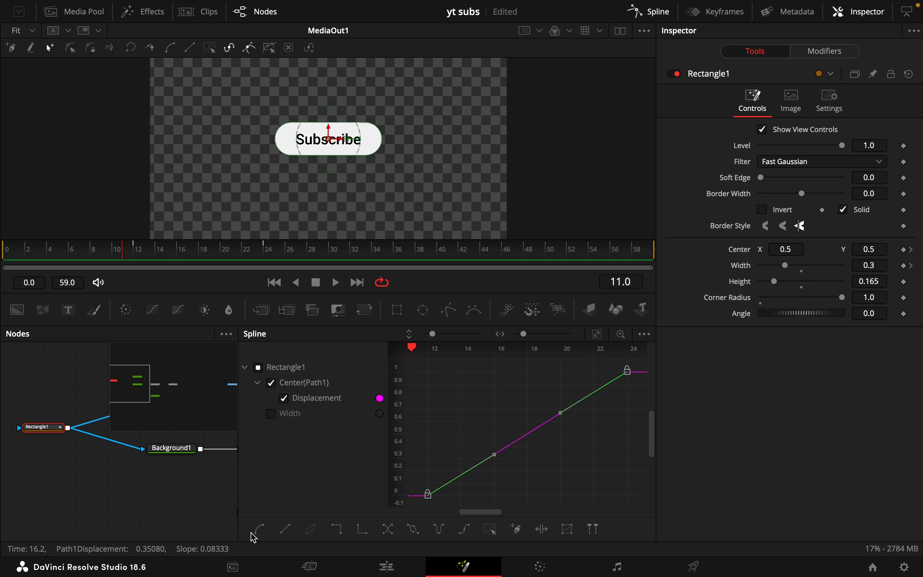
left_click(261, 530)
left_click_drag(423, 346, 429, 348)
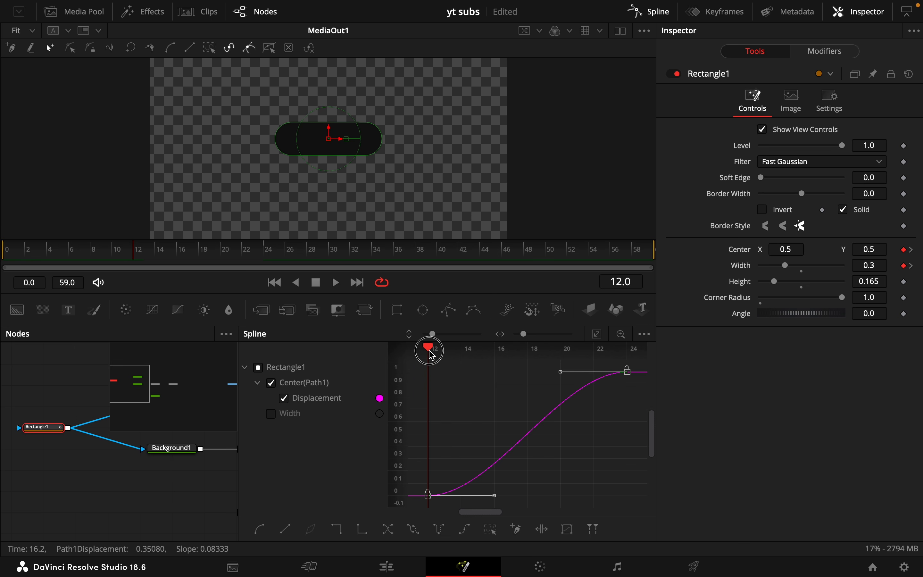
Show only Rectangle1's Width curve in the spline editor and smooth both of its keyframes
left_click(272, 413)
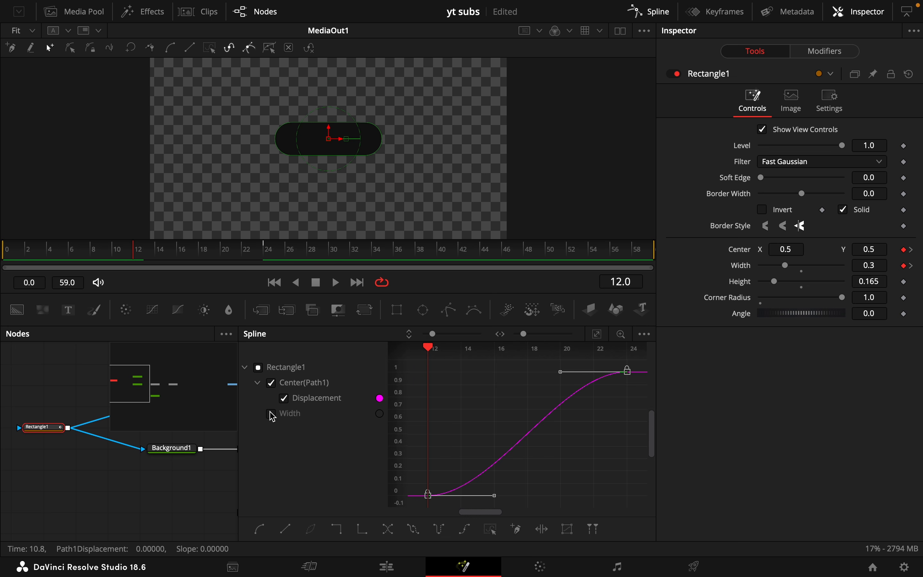
left_click(284, 398)
left_click(491, 530)
left_click(598, 334)
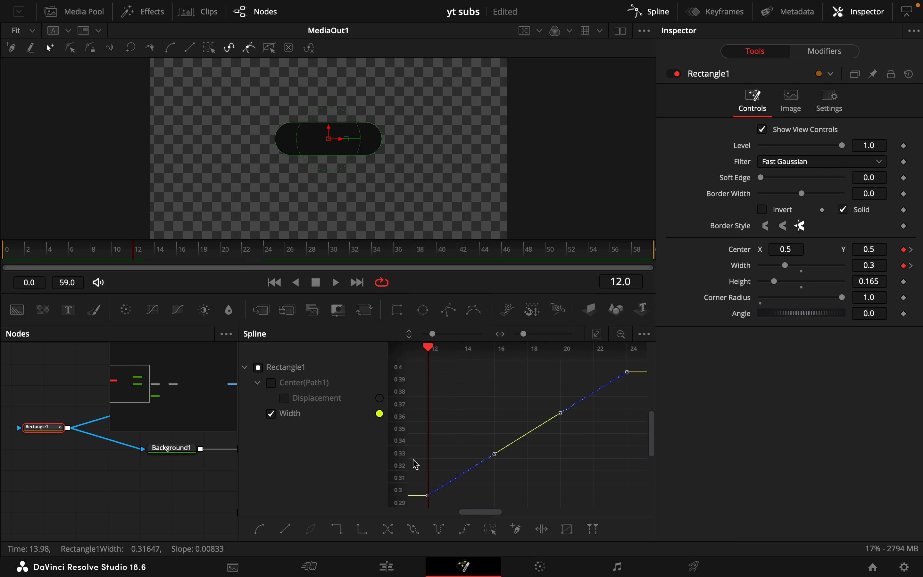
left_click(264, 531)
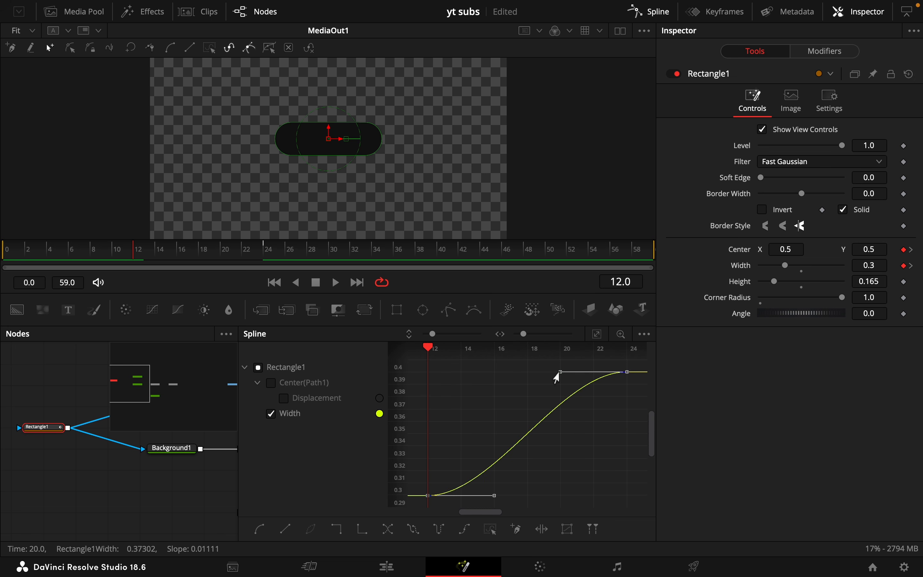
On Rectangle1's Displacement curve, extend the frame 24 keyframe's handle horizontally back to about frame 12, and close the spline editor
left_click(285, 399)
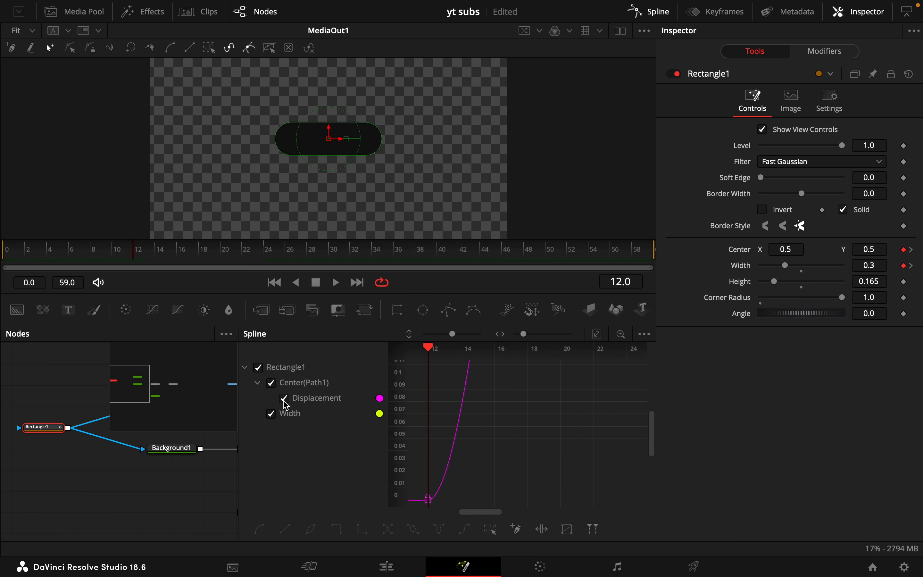
left_click(271, 414)
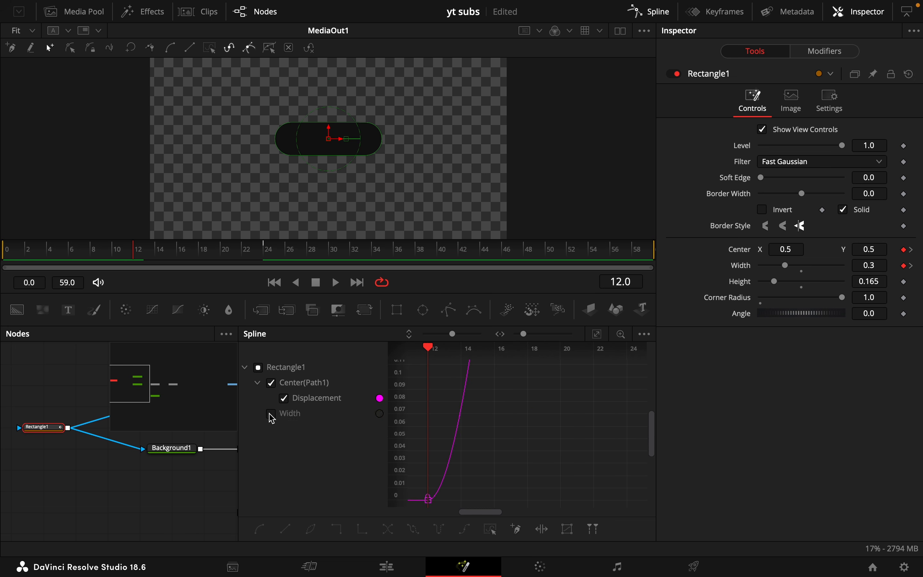
left_click(600, 334)
left_click(491, 529)
left_click_drag(560, 372, 431, 372)
left_click(645, 12)
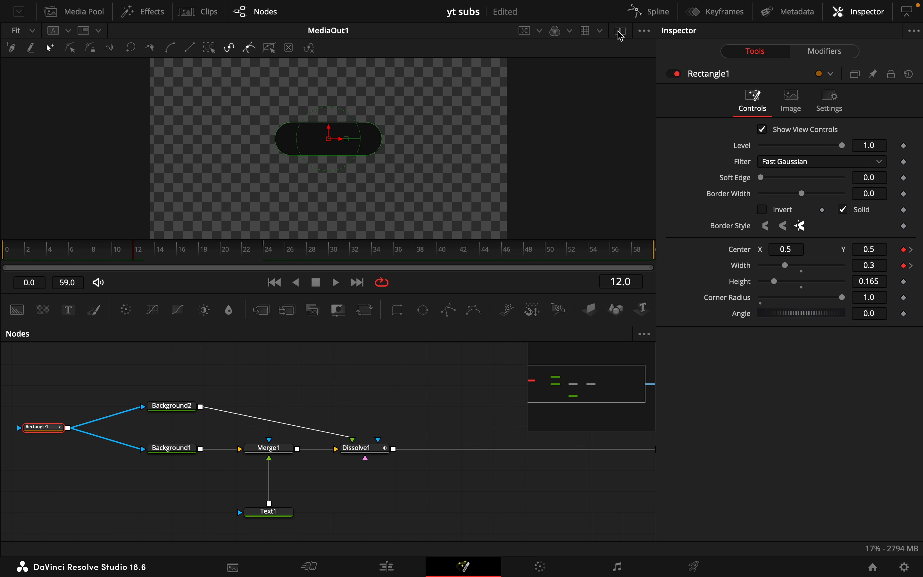
Switch Background2 to a linear Gradient fill with Start X at -1.0 and End X at 2.0
left_click_drag(135, 255, 154, 252)
left_click(839, 168)
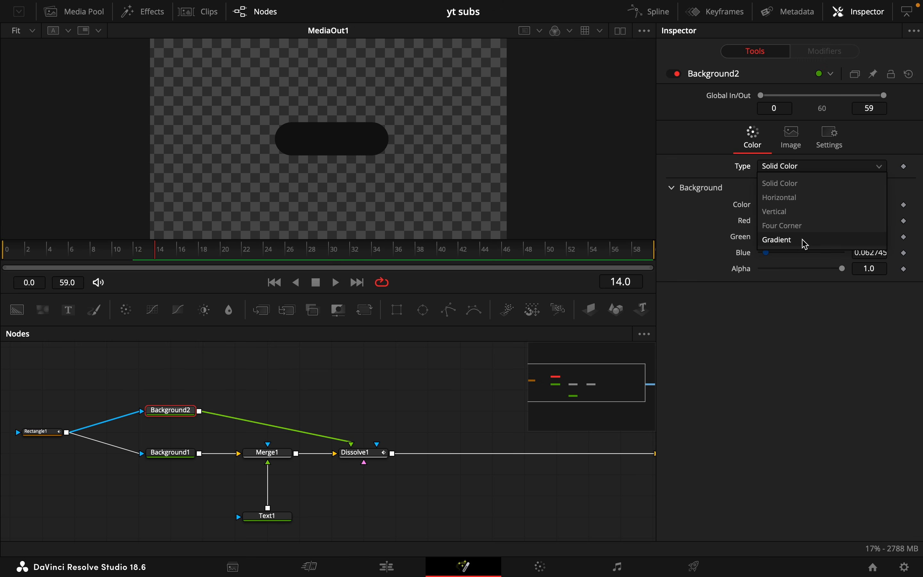
left_click(804, 243)
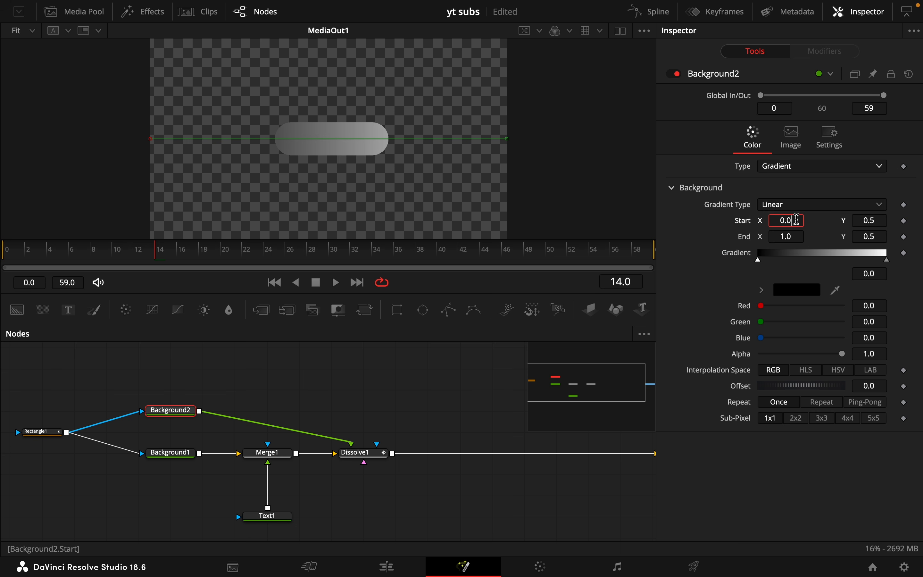
type("1")
key("Tab")
left_click(789, 236)
type("2")
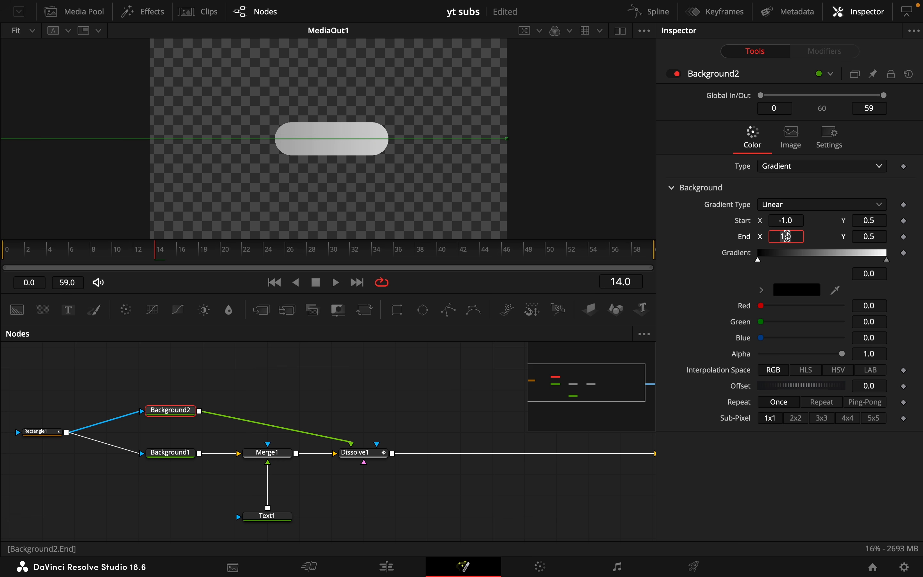
key("Tab")
left_click(675, 255)
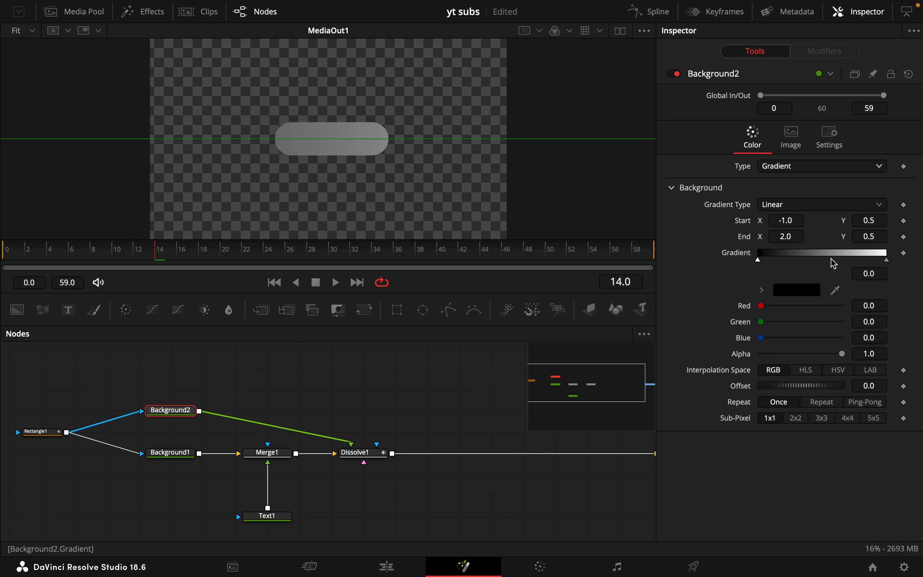
Set the end colour stop of Background2's gradient to near-black, with red, green and blue at 0.039215
left_click(890, 264)
left_click(805, 294)
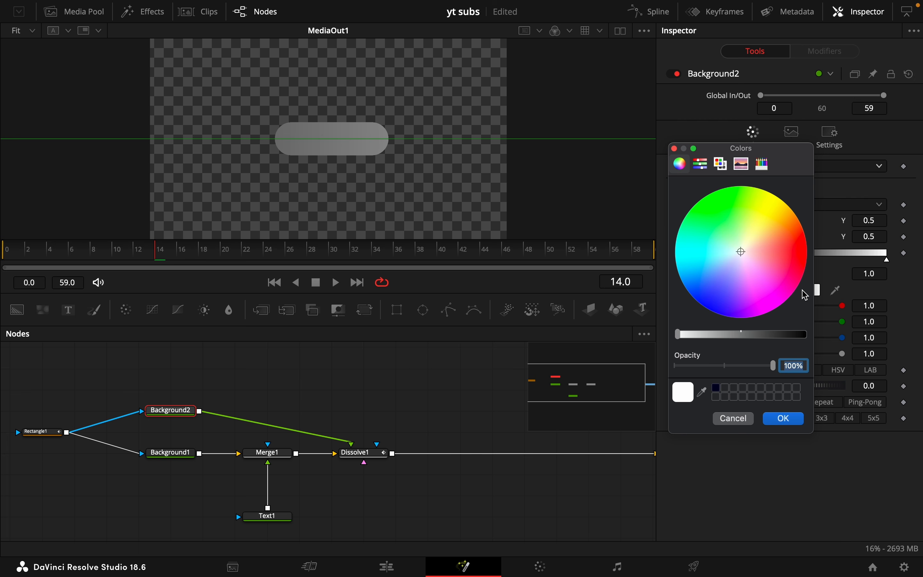
left_click(683, 338)
left_click(784, 418)
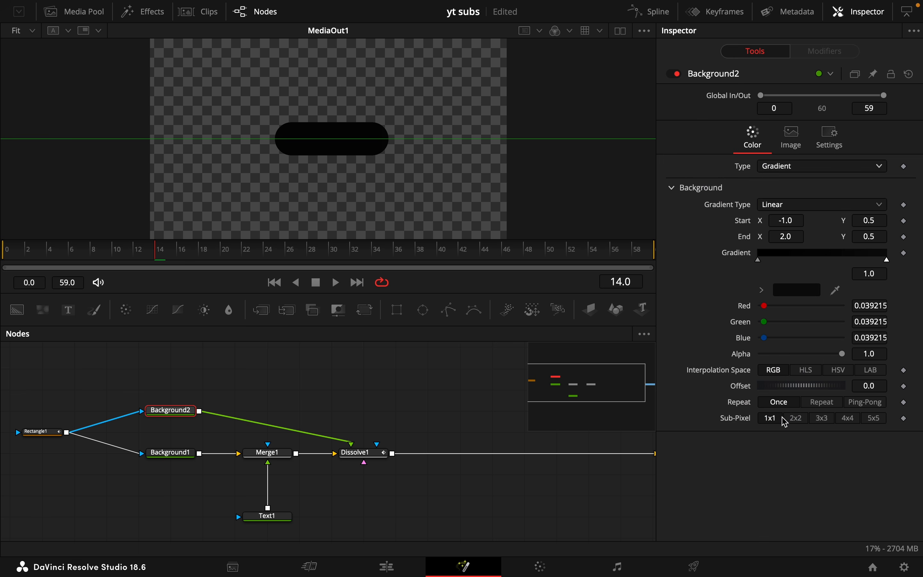
Set the start colour stop of Background2's gradient to near-black, with red, green and blue at 0.035294
left_click(763, 264)
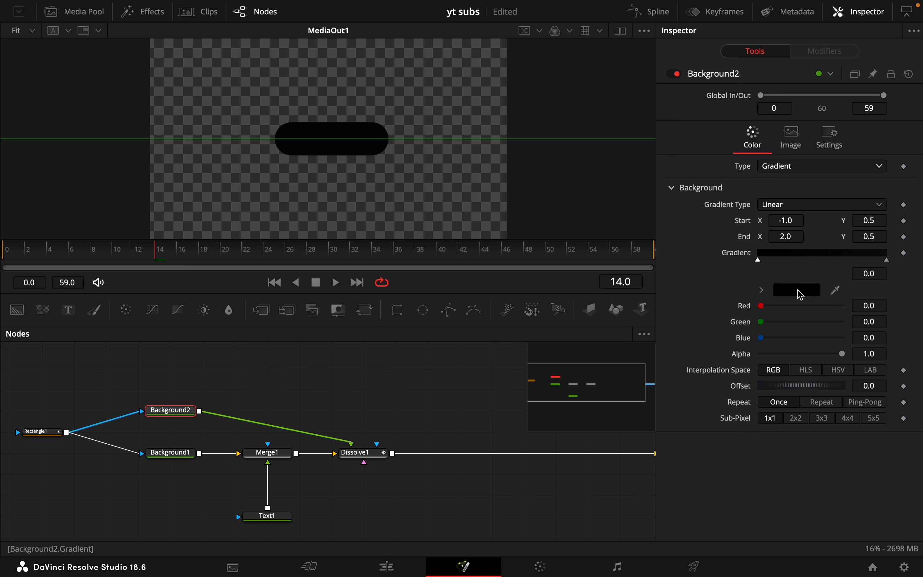
left_click(799, 294)
left_click_drag(804, 335, 798, 335)
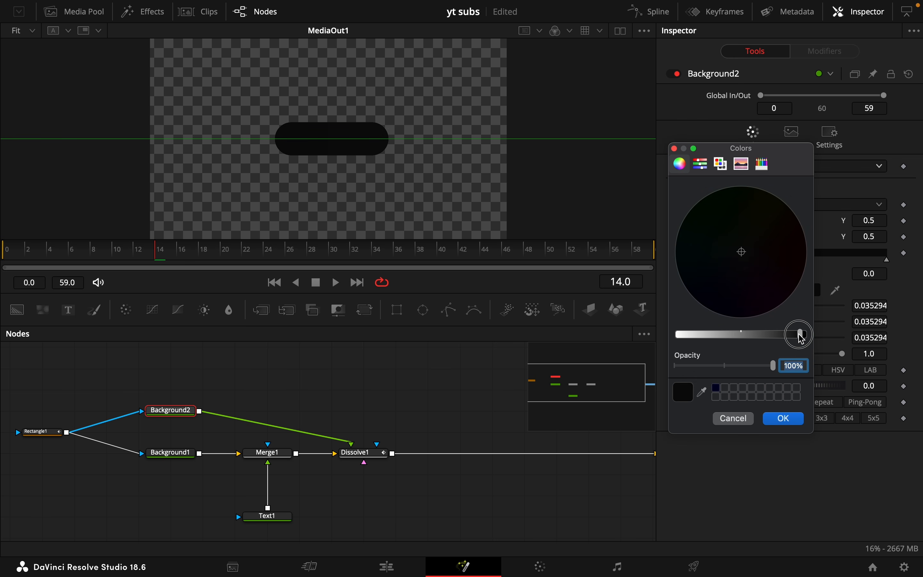
left_click(784, 420)
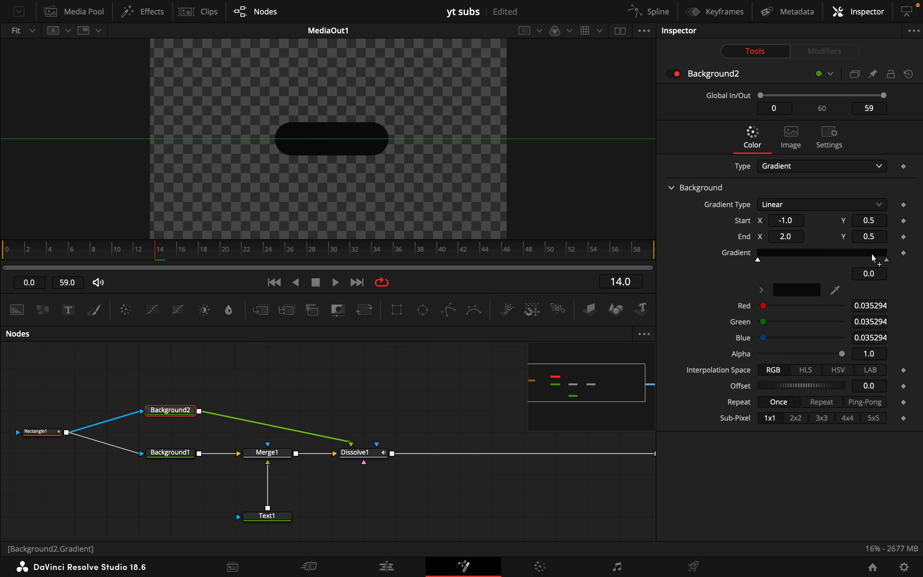
Add a stop near the middle of Background2's gradient, at about 0.51, and colour it bright red
left_click(799, 291)
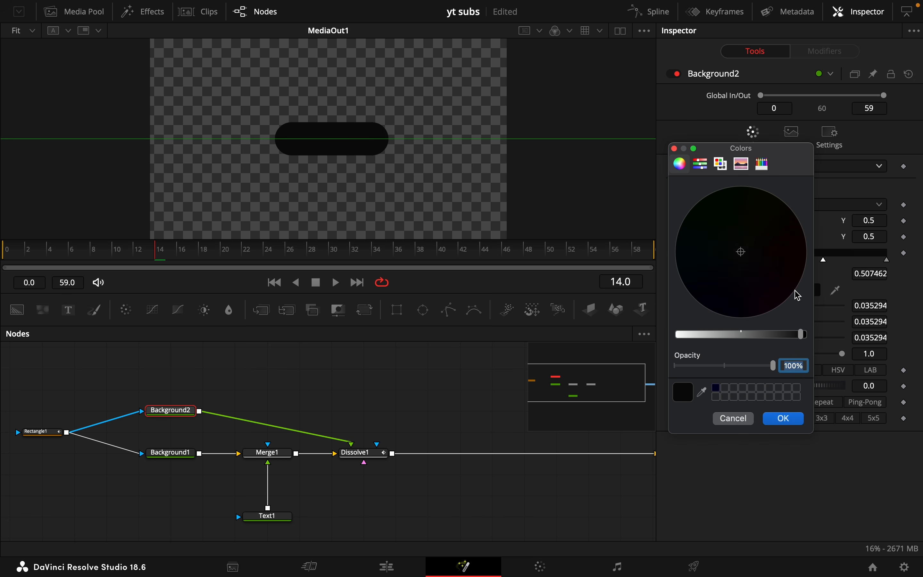
left_click_drag(801, 341, 651, 330)
left_click_drag(741, 254, 801, 254)
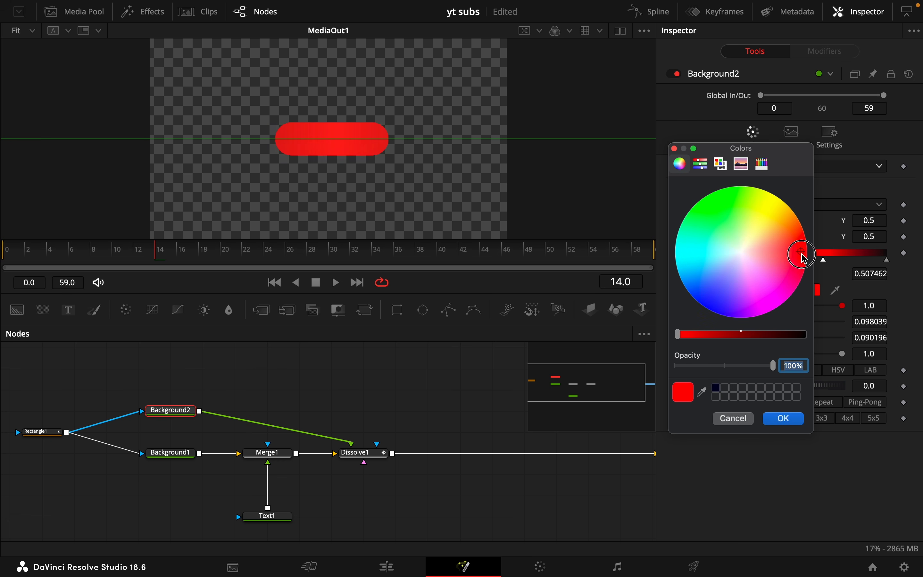
left_click(789, 420)
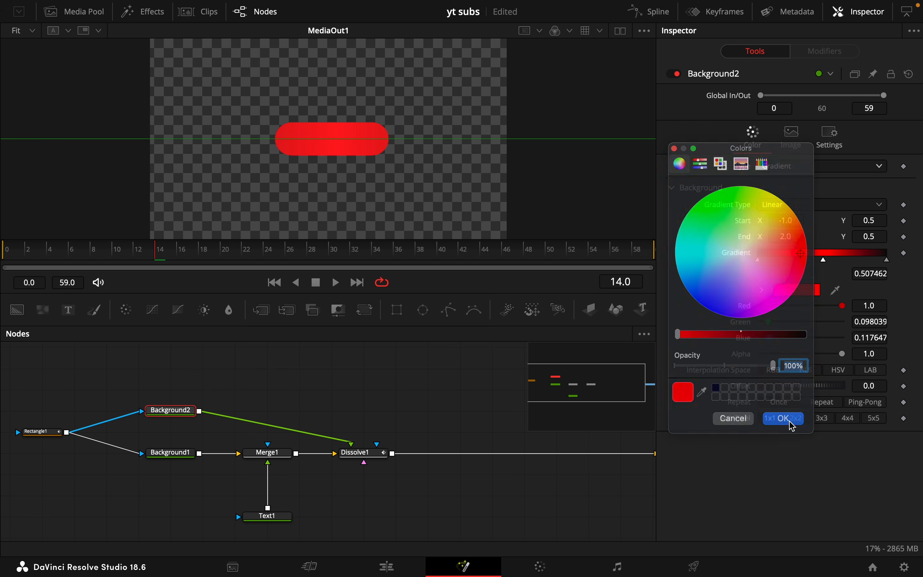
Add a golden yellow stop at about 0.68 on the gradient, with red about 0.96, green 0.78 and blue 0.12
left_click(847, 260)
mouse_move(780, 323)
left_mouse_down()
mouse_move(843, 322)
mouse_move(782, 307)
left_mouse_up()
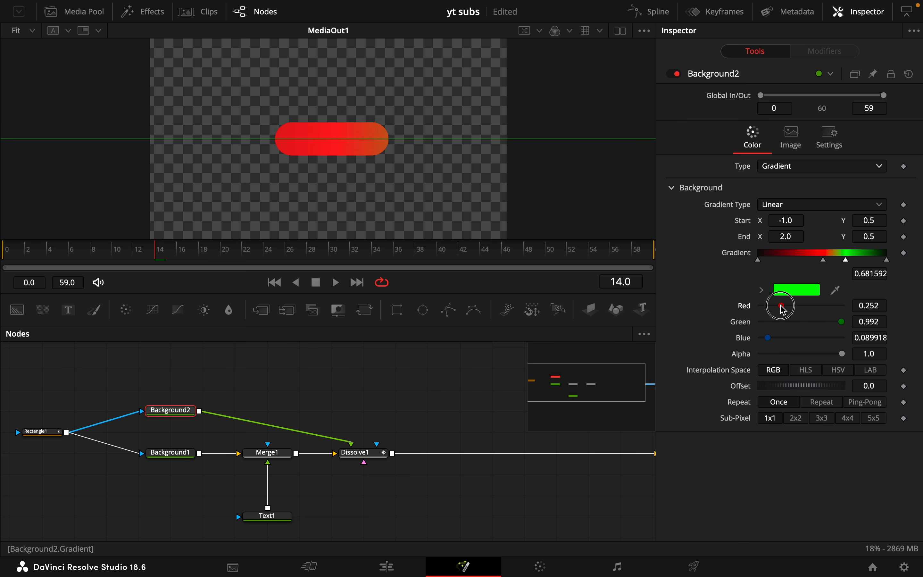
left_click_drag(772, 342, 795, 340)
left_click(803, 293)
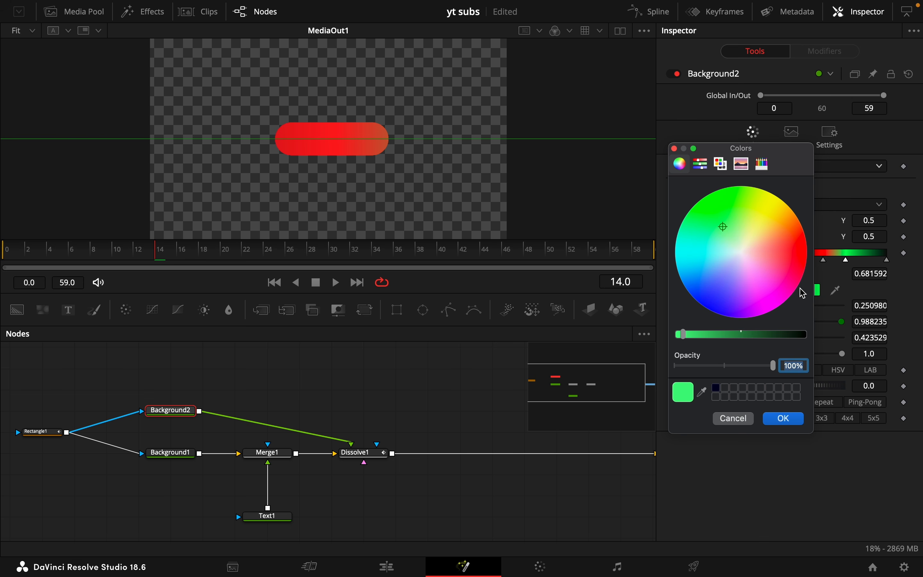
left_click_drag(729, 230, 781, 210)
left_click(786, 418)
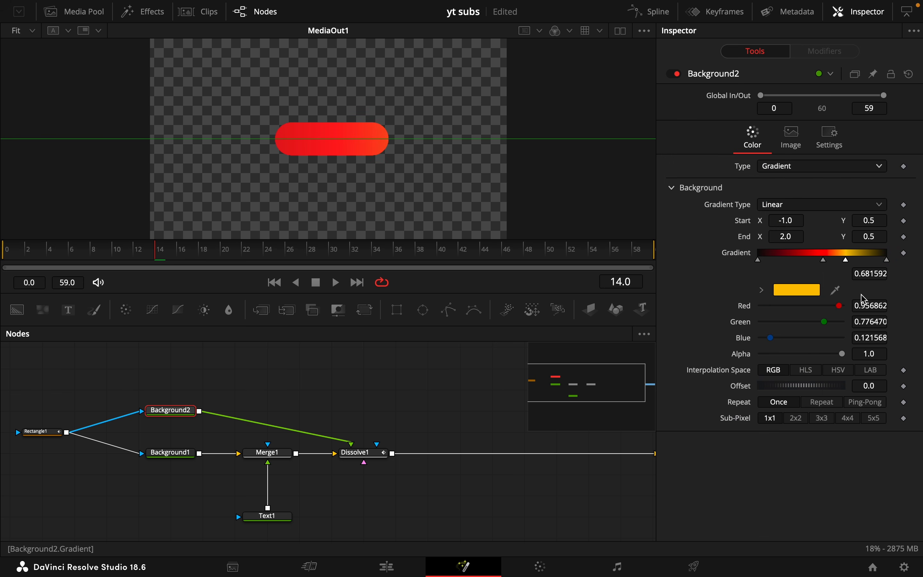
Add a pink gradient stop at about 0.84, with red 1.0, green about 0.51 and blue about 0.74
left_click(869, 260)
left_click(798, 292)
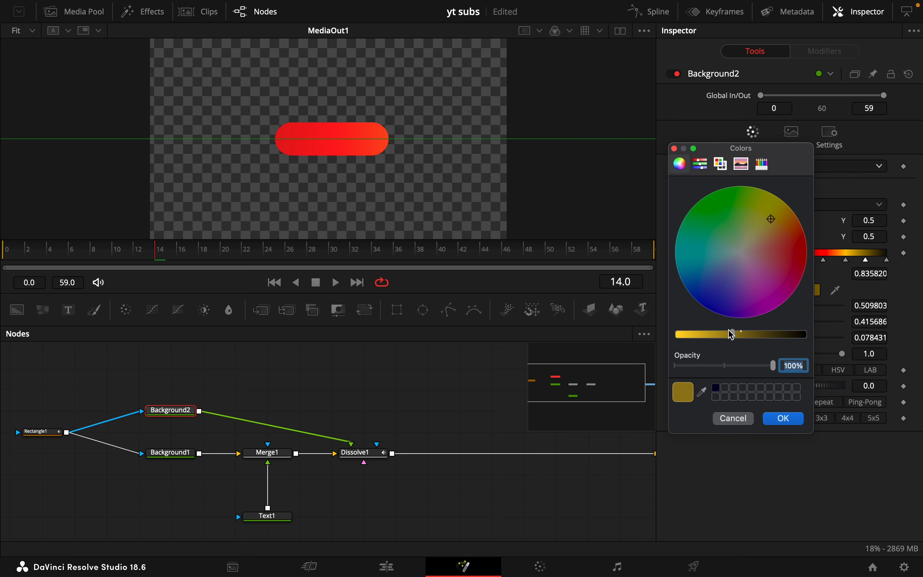
left_click_drag(733, 335, 678, 335)
left_click_drag(776, 225, 770, 269)
left_click(789, 419)
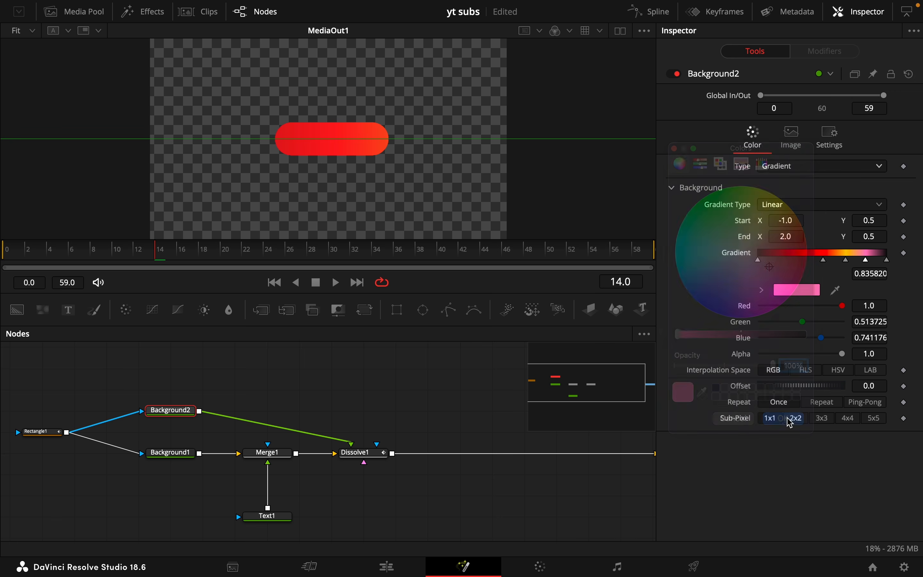
Add a violet-blue gradient stop at about 0.35, with red about 0.43, green about 0.24 and blue 1.0
left_click(804, 256)
left_click(797, 293)
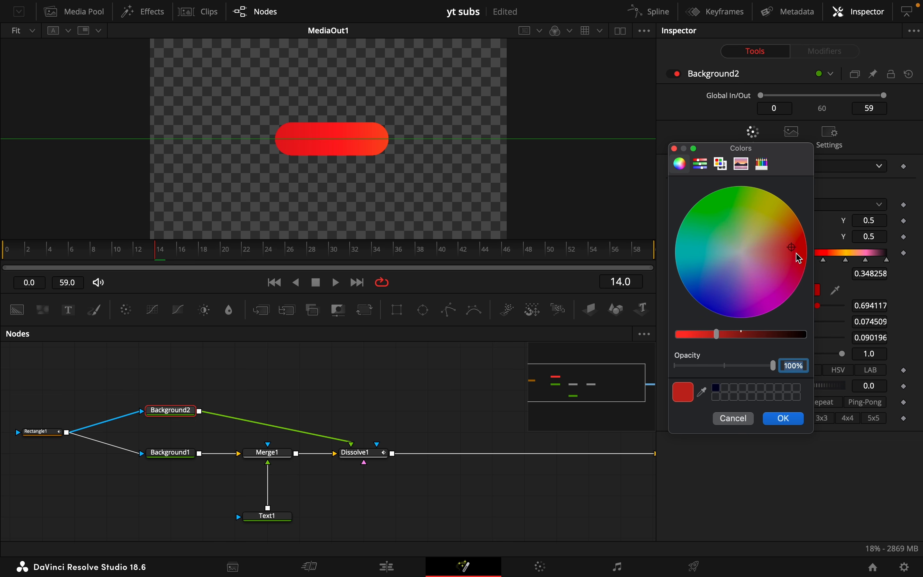
left_click_drag(718, 336, 679, 335)
left_click_drag(792, 247, 729, 303)
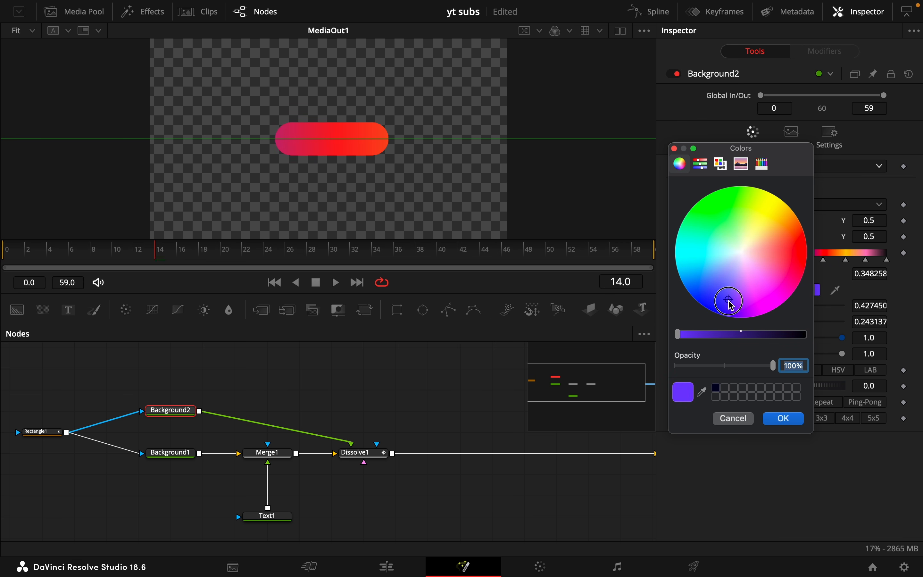
left_click(786, 423)
Add a magenta gradient stop at about 0.16, with red about 0.90, green about 0.19 and blue 1.0
left_click(803, 290)
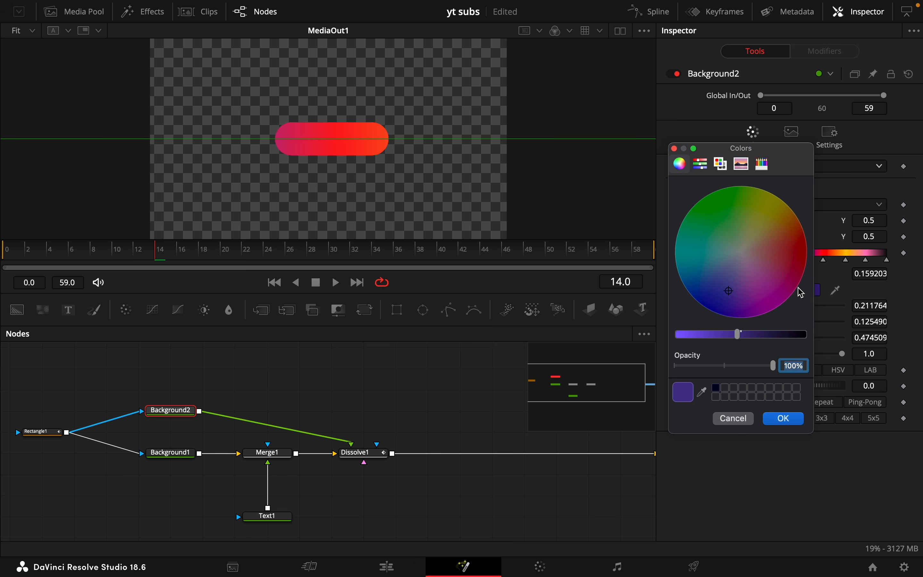
left_click_drag(740, 335, 678, 335)
left_click_drag(729, 292, 763, 303)
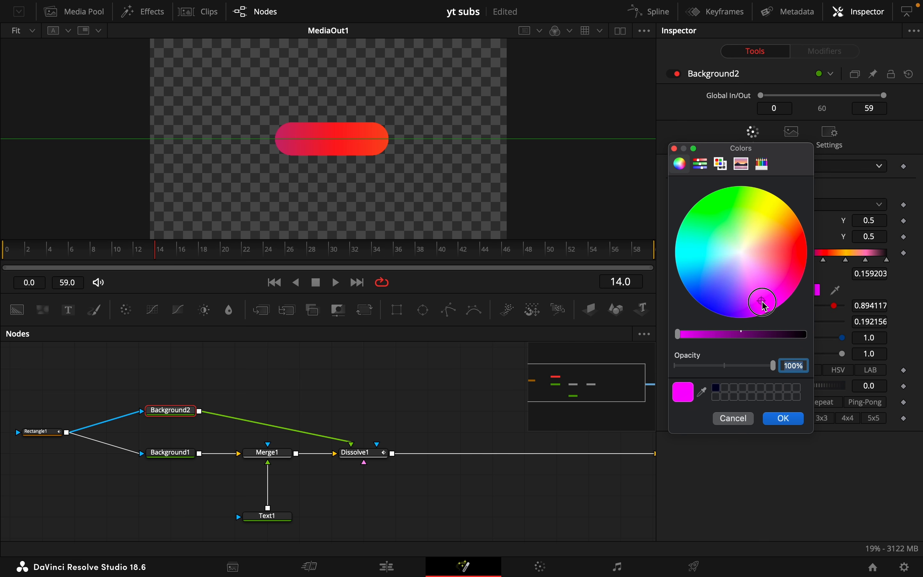
left_click(786, 418)
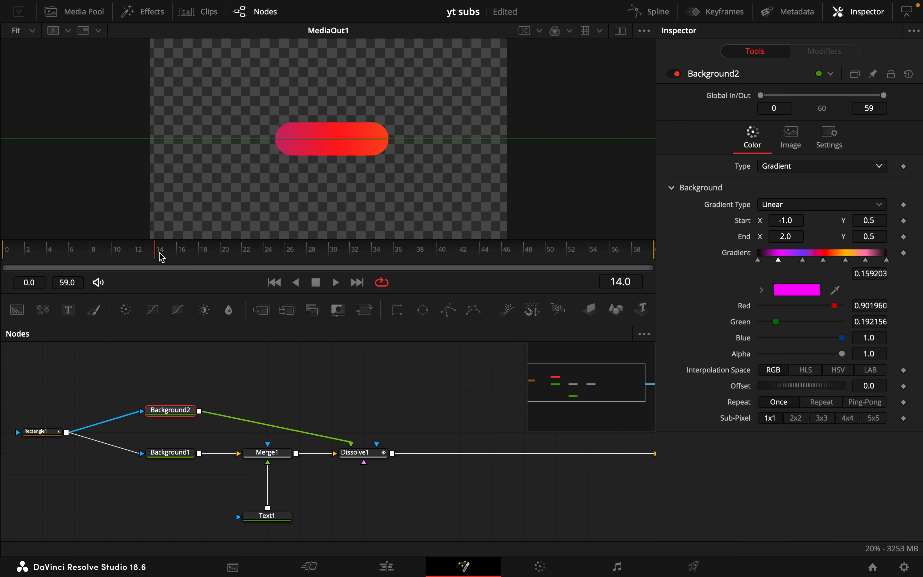
Keyframe Background2's gradient Offset at -0.65 on frame 12 and 0.73 on frame 48
left_click_drag(162, 257, 532, 261)
left_click(905, 386)
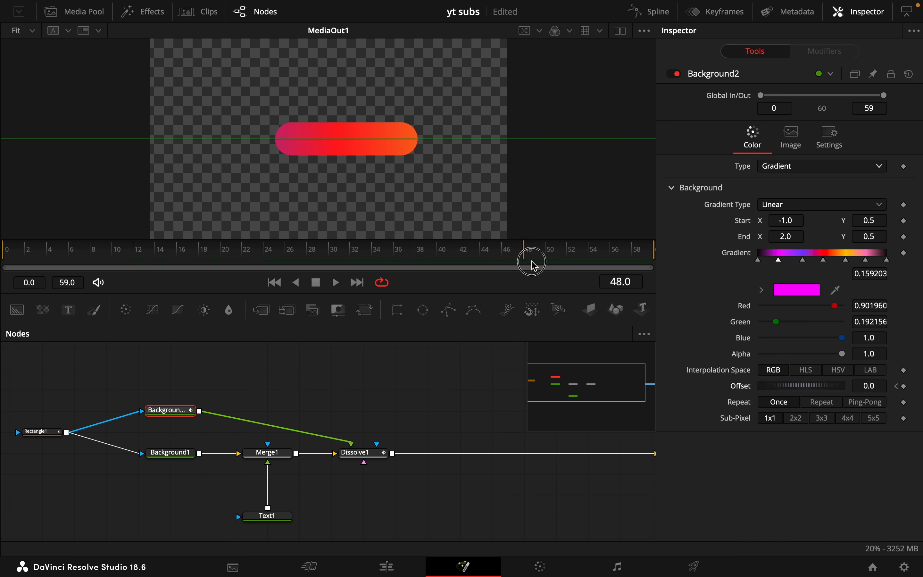
left_click(904, 387)
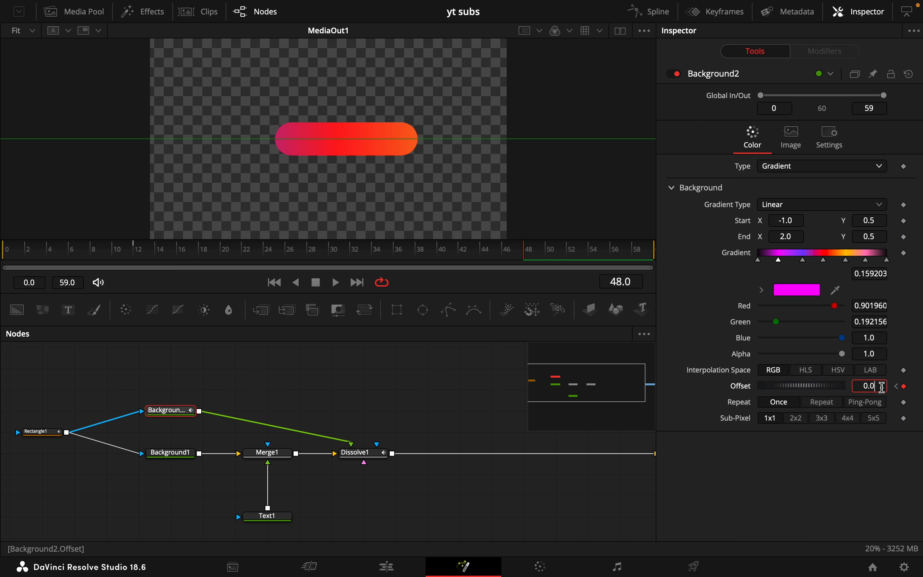
key("Return")
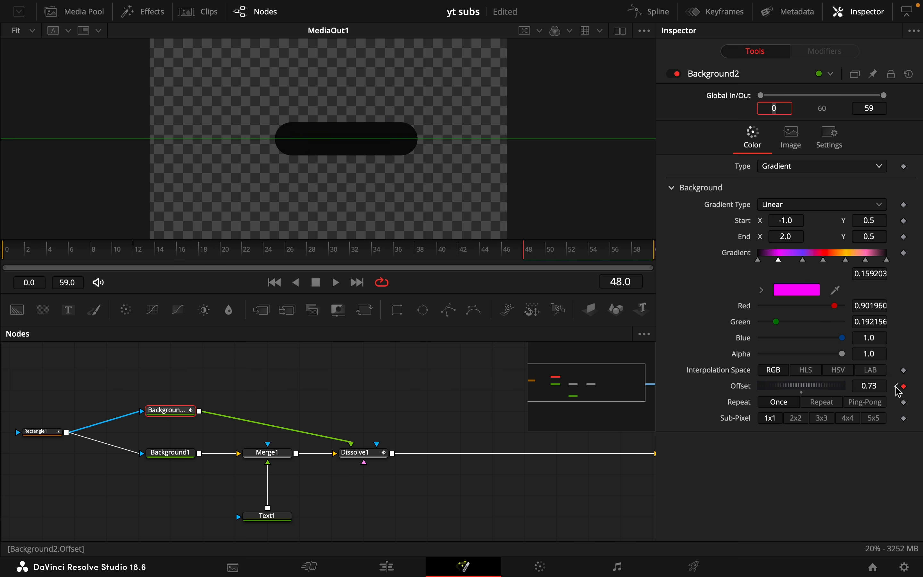
left_click(899, 387)
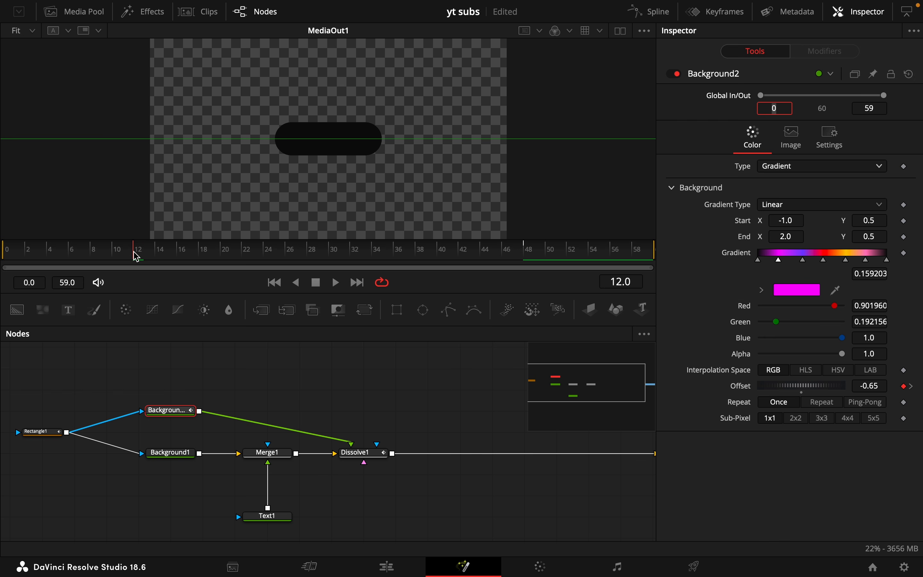
Smooth both keyframes of Background2's Offset curve in the spline editor, close it and play back the animation
left_click_drag(134, 252, 331, 256)
left_click(650, 12)
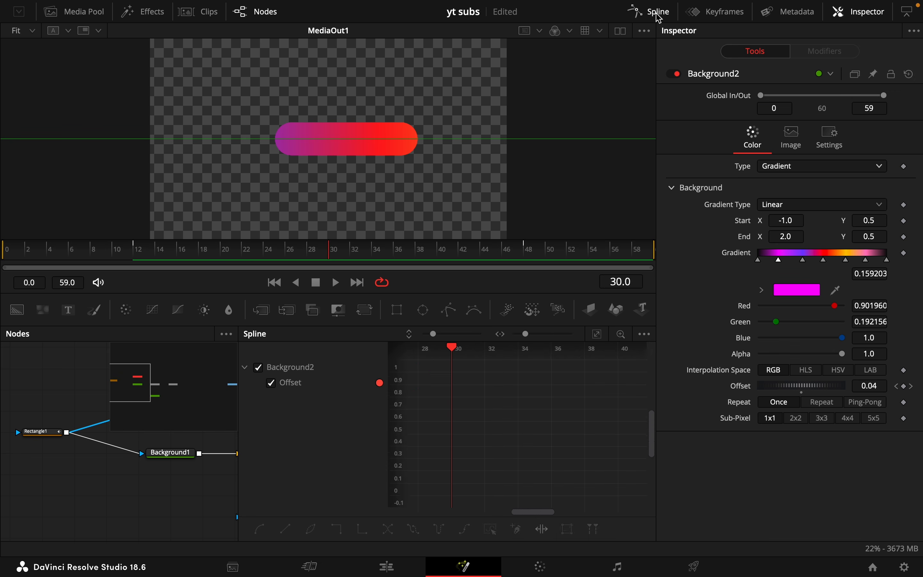
left_click(599, 335)
left_click(491, 529)
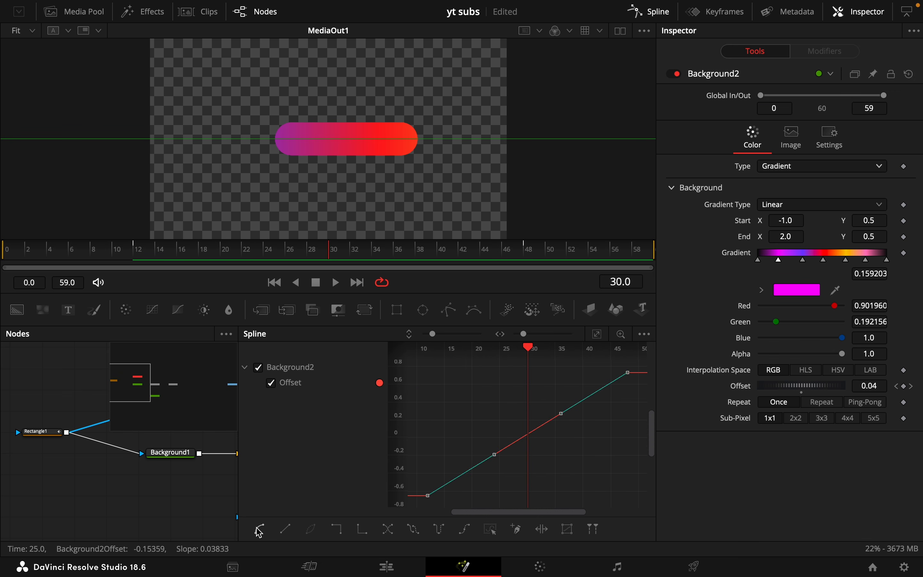
left_click(260, 530)
left_click(661, 17)
key("space")
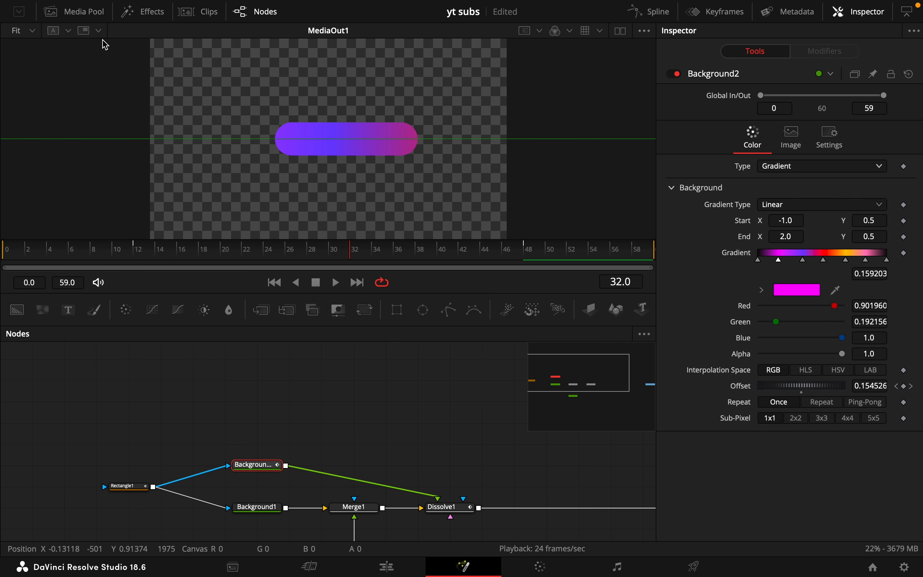
Import the notification bell image into the media pool and add it to the node graph as a MediaIn node
left_click(88, 12)
right_click(164, 145)
left_click(213, 292)
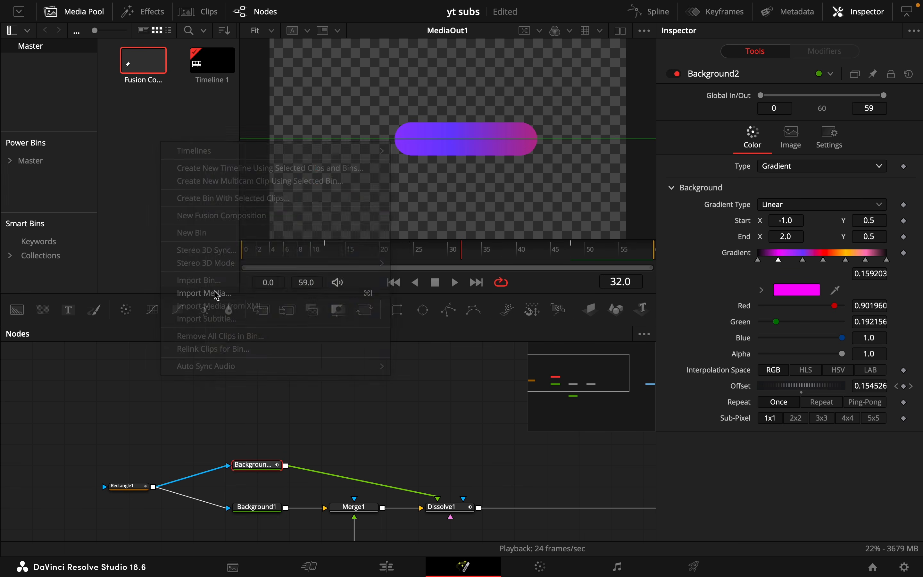
left_click(351, 267)
left_click(683, 340)
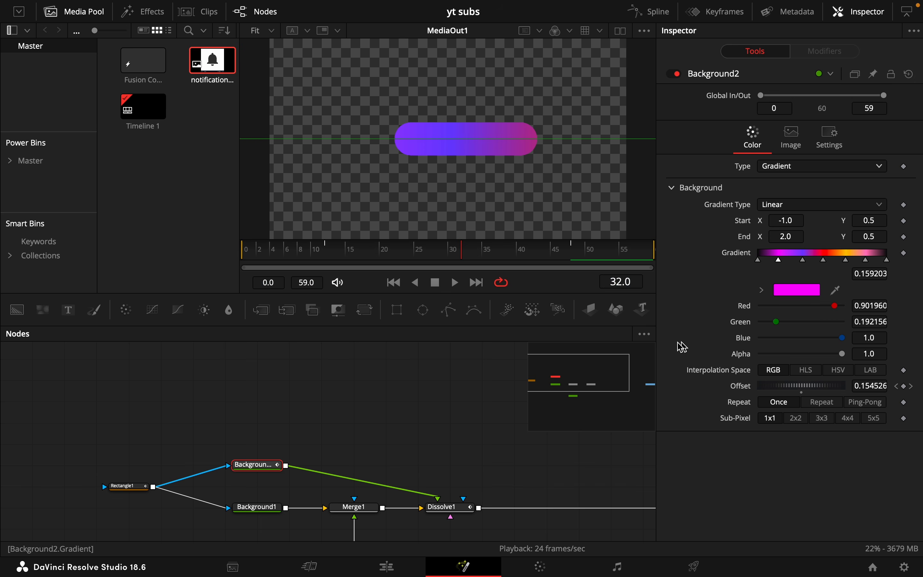
left_click_drag(213, 60, 165, 380)
left_click(75, 12)
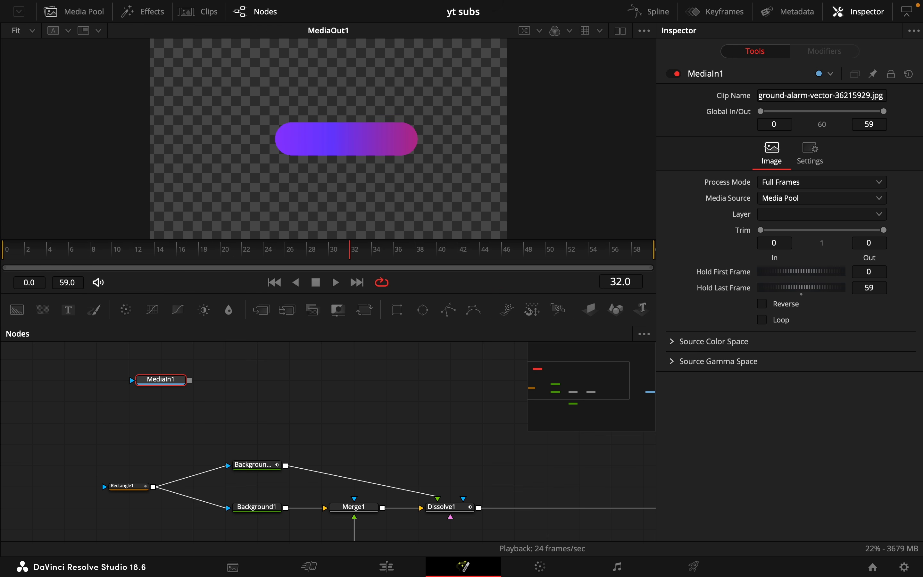
Add a Background node and merge the bell image over it, showing the new Merge in a second viewer
left_click(620, 32)
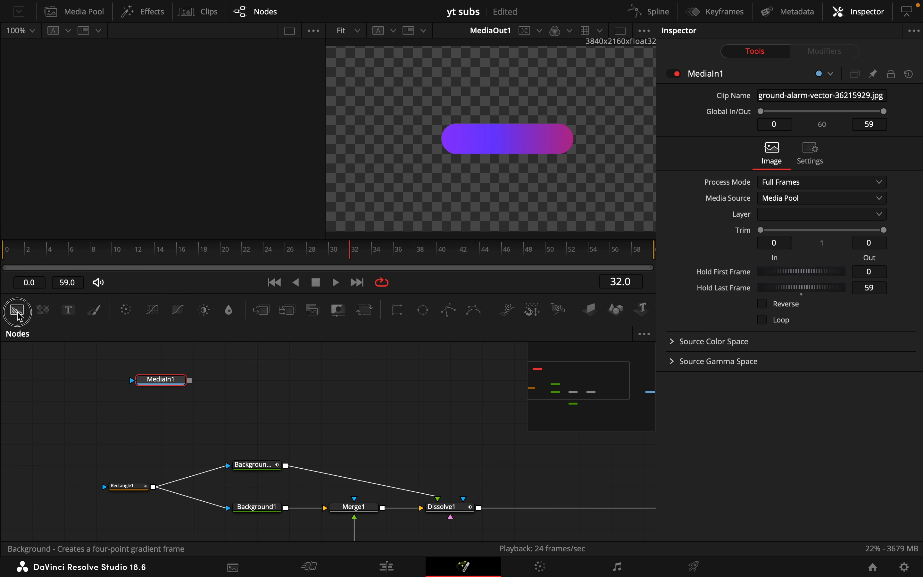
left_click_drag(17, 310, 162, 422)
left_click_drag(263, 309, 257, 400)
left_click_drag(190, 423, 240, 403)
left_click_drag(190, 381, 257, 401)
left_click_drag(268, 401, 188, 155)
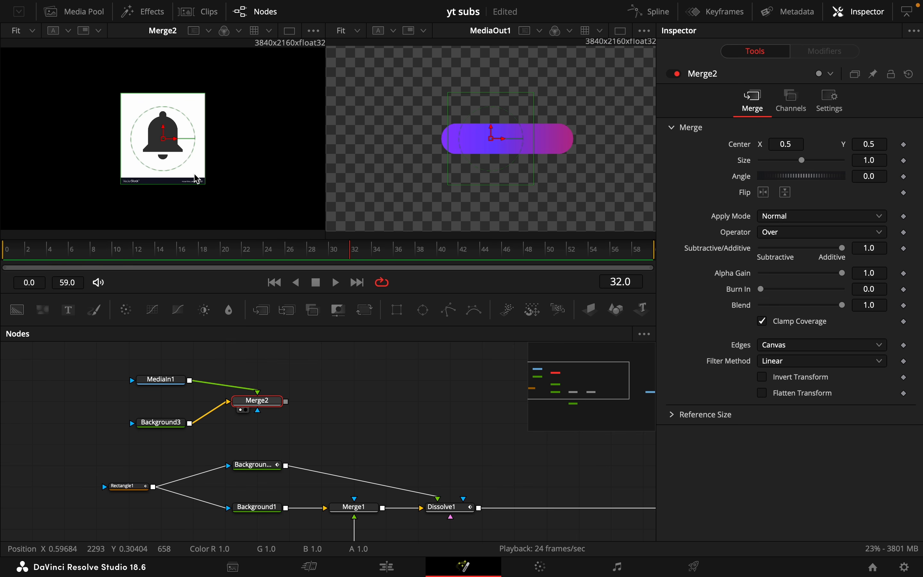
Add an unconnected Polygon mask node beside Merge2 and load it in the second viewer, keeping the bell framed in the first
scroll(197, 179, "up", 5)
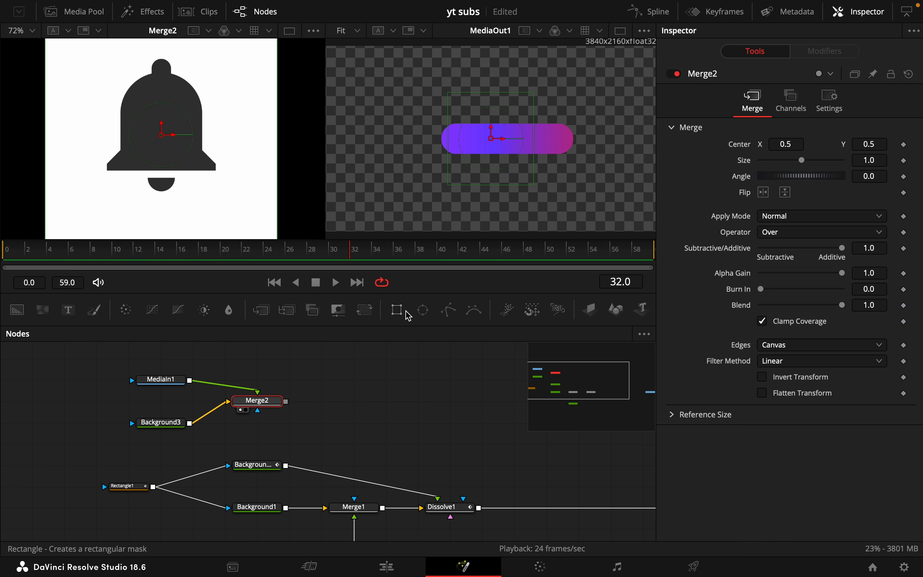
left_click_drag(450, 310, 385, 401)
key("2")
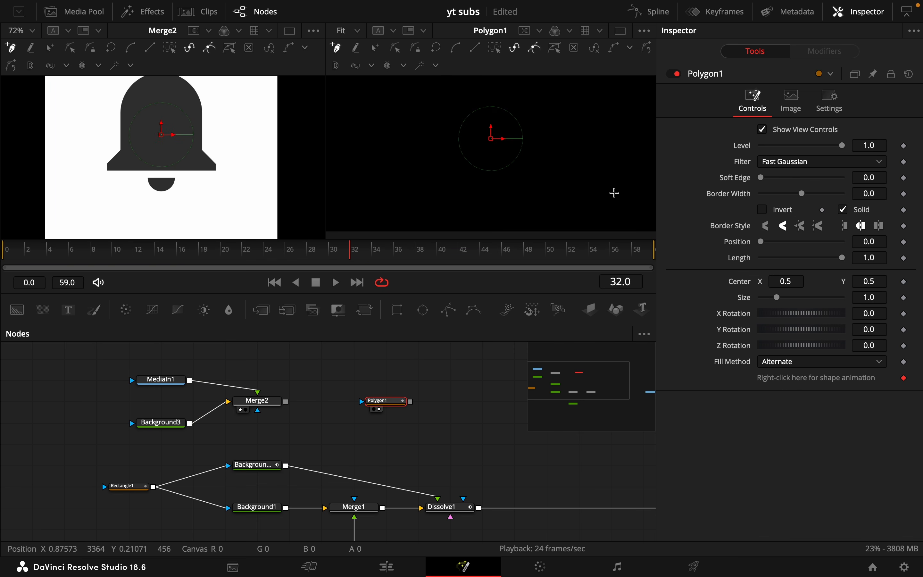
scroll(221, 161, "up", 3)
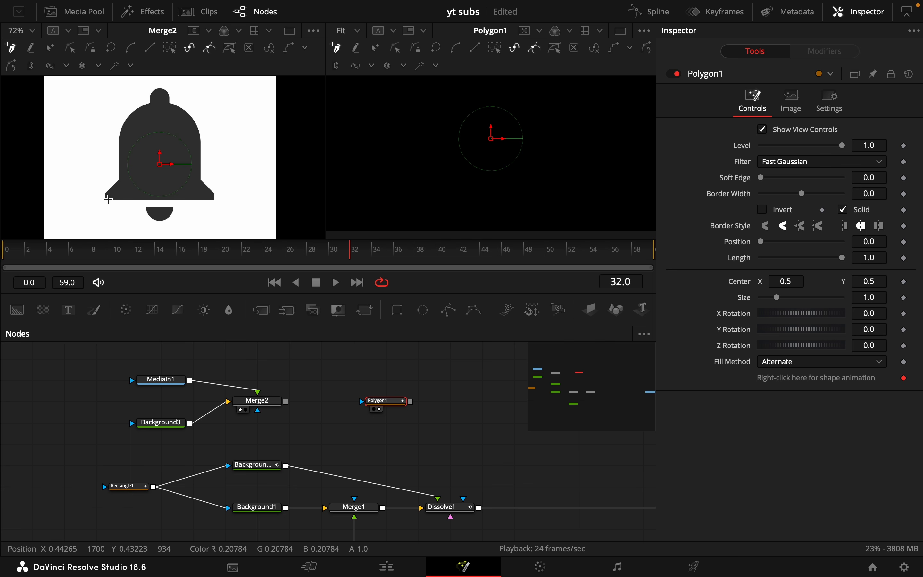
scroll(109, 199, "up", 5)
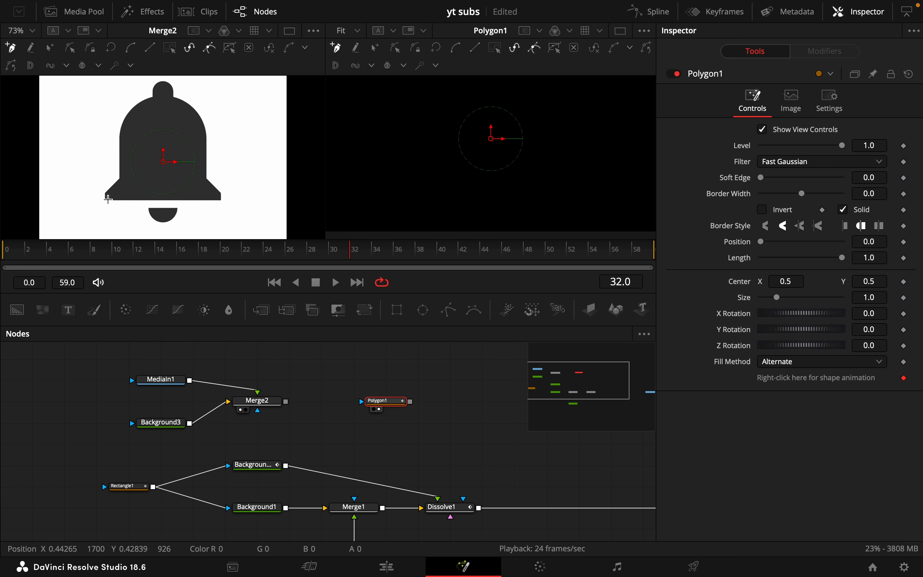
Switch to a single enlarged viewer showing the bell and remove the polyline shape animation from Polygon1
left_click(293, 34)
left_click_drag(349, 240, 347, 362)
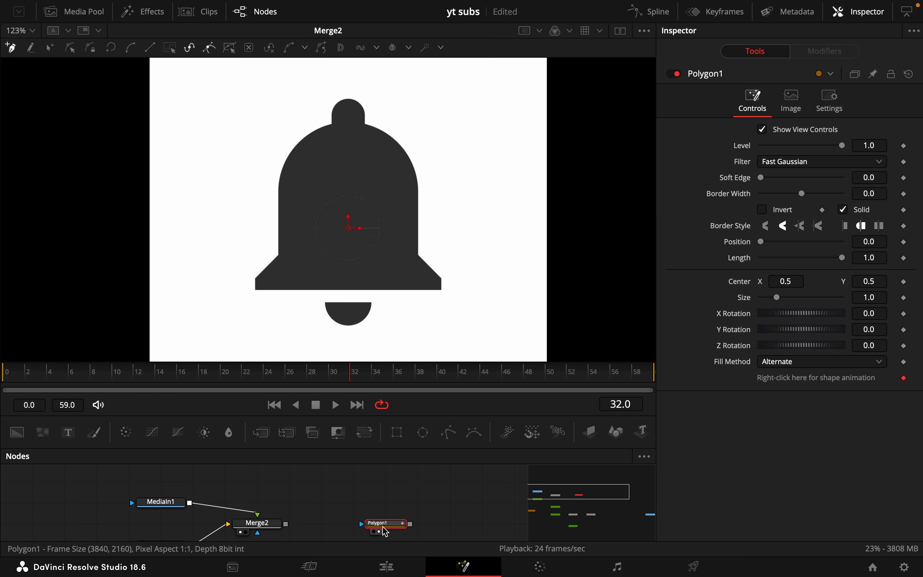
right_click(781, 378)
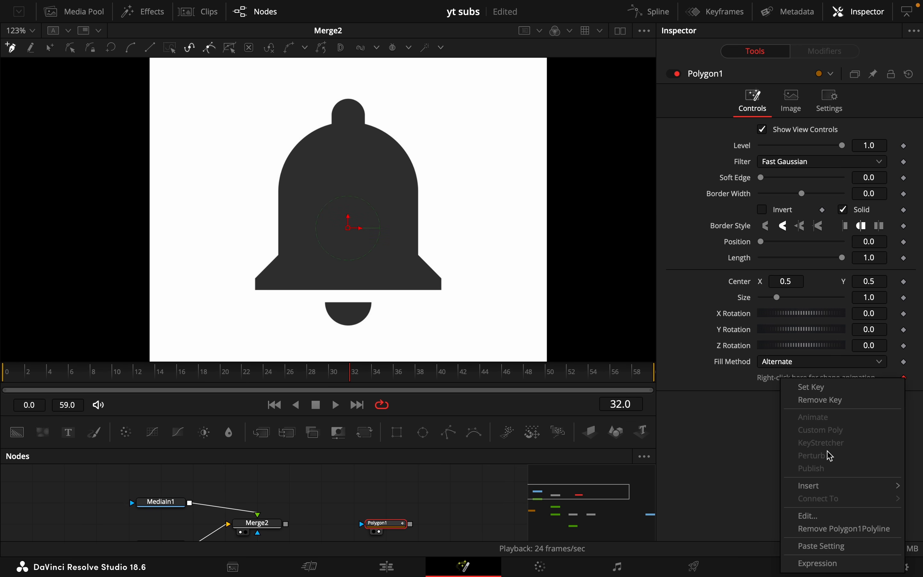
left_click(826, 529)
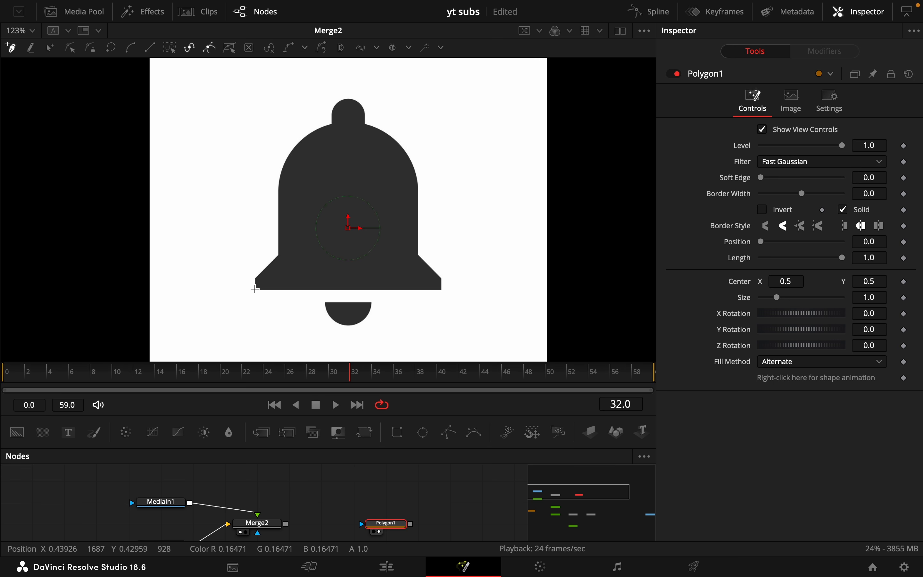
Trace the bell body with straight Polygon1 points along the base, sides, shoulders and top knob, closing the shape at the lower-left corner
left_click(255, 289)
left_click(281, 255)
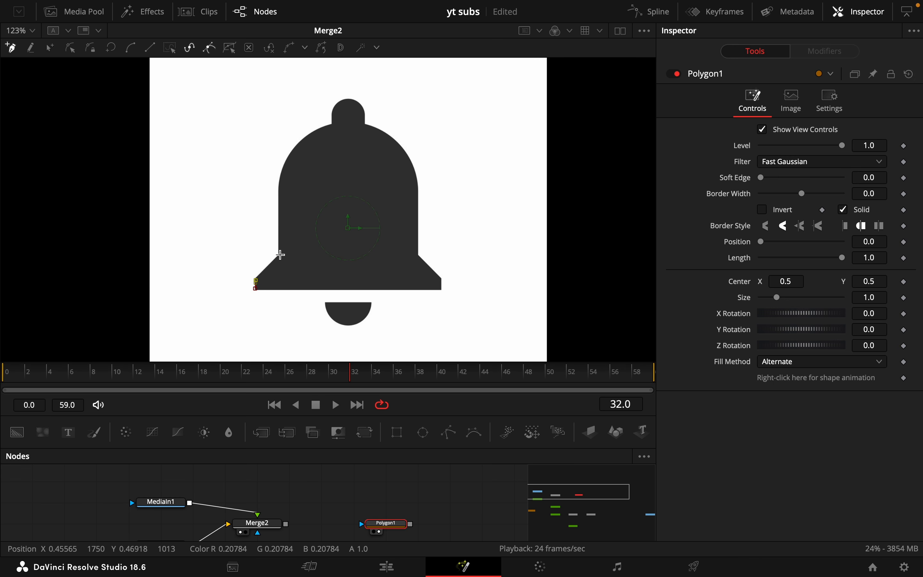
left_click(282, 174)
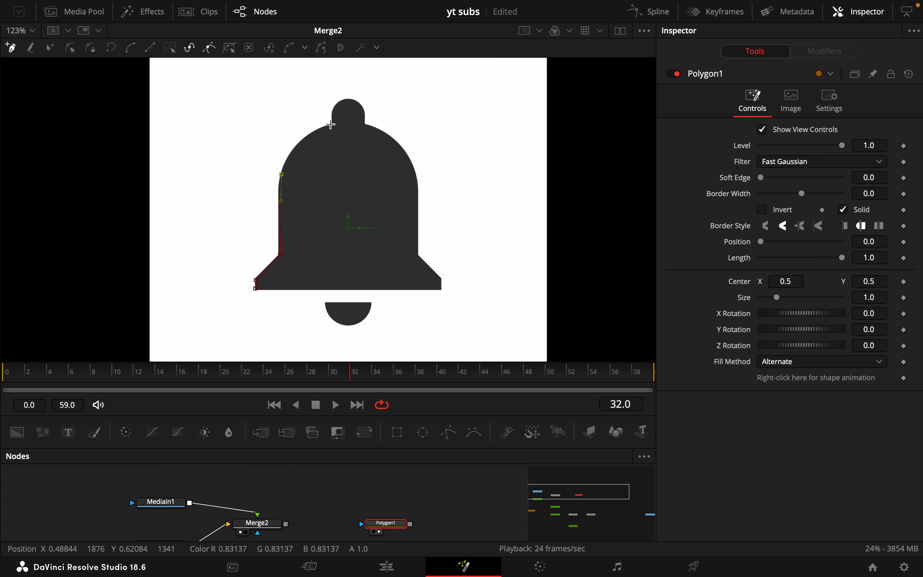
left_click(333, 123)
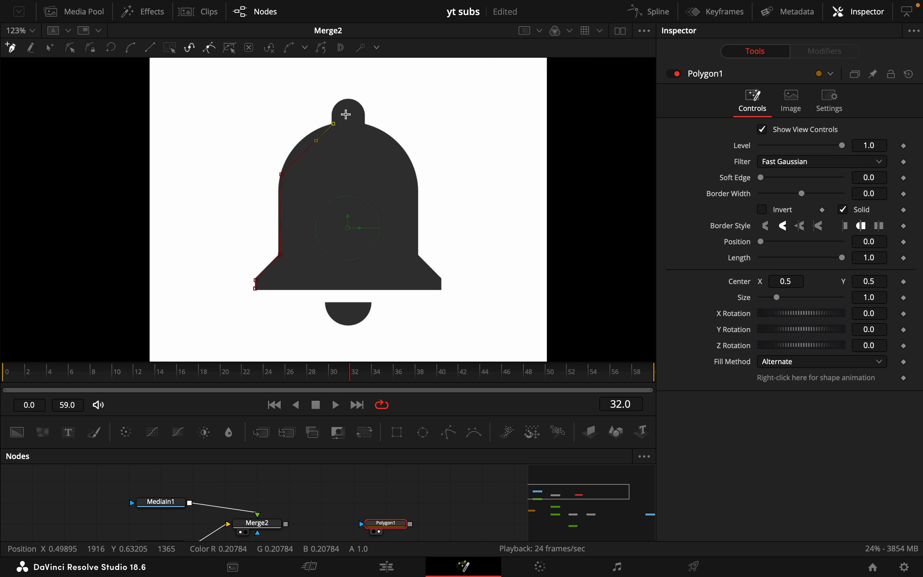
left_click(349, 101)
left_click(364, 123)
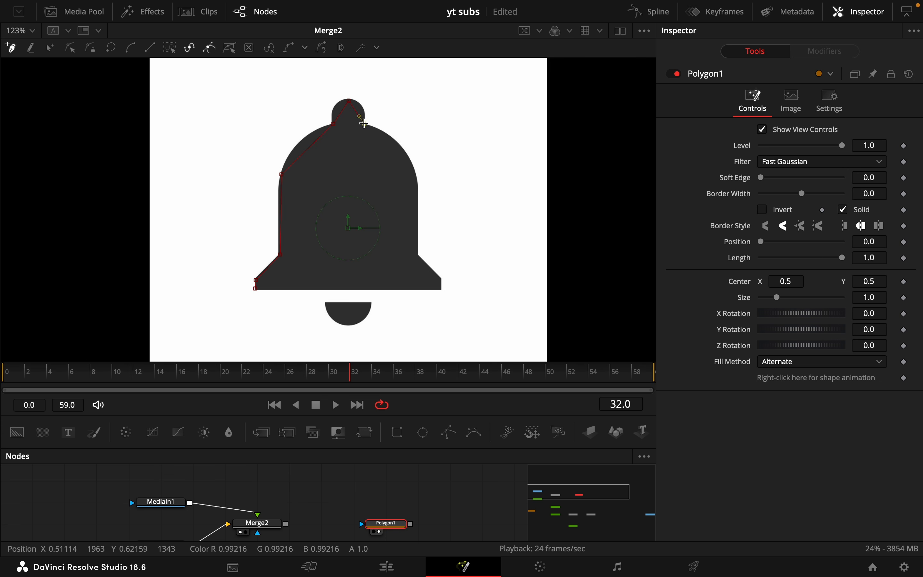
left_click(417, 176)
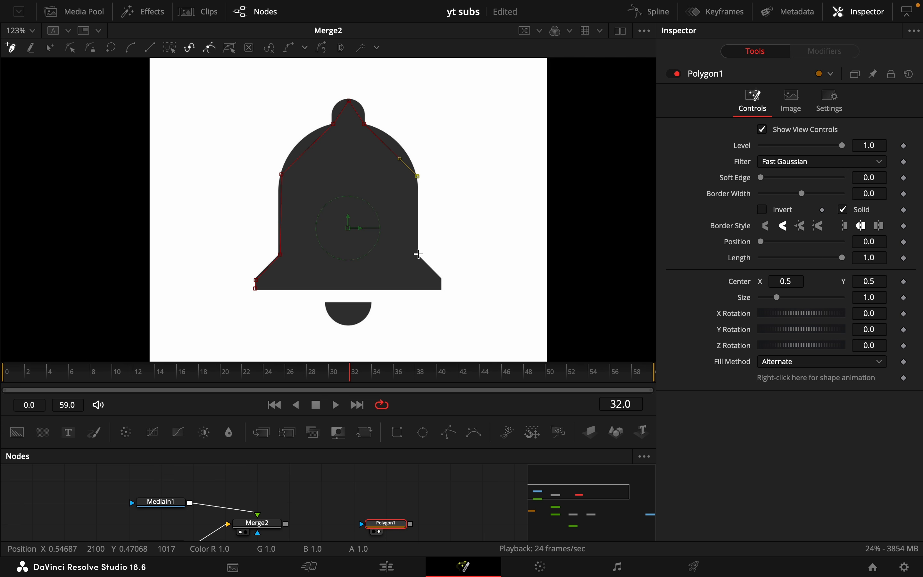
left_click(419, 228)
left_click(420, 253)
left_click(441, 279)
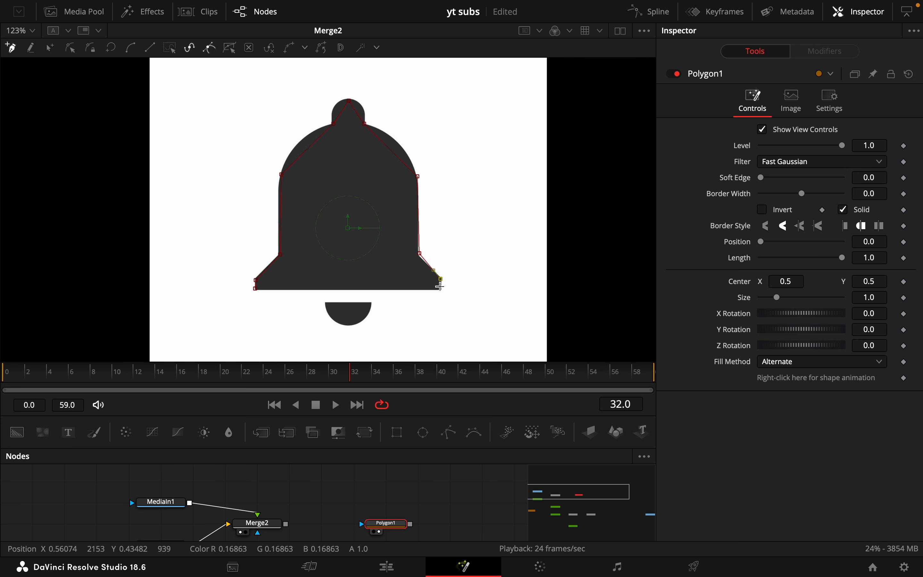
left_click(440, 289)
left_click(255, 288)
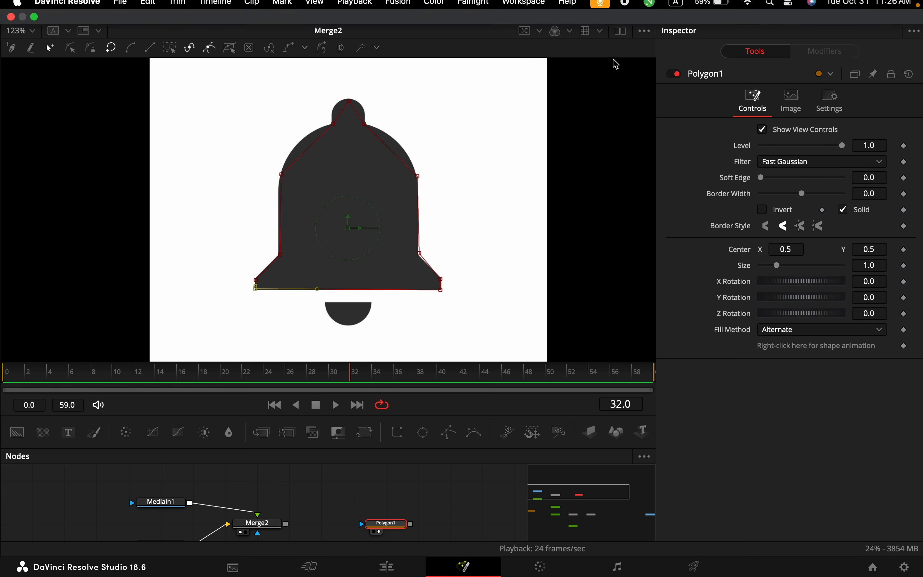
Restore the dual-viewer layout, select Polygon1's upper points around the knob and shoulders, and make them smooth
scroll(398, 203, "down", 3)
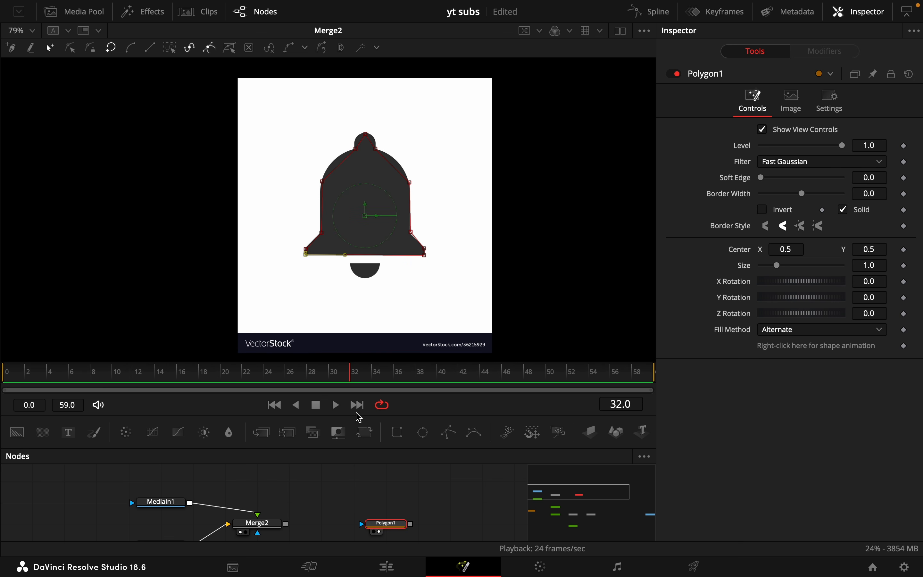
left_click(620, 30)
scroll(536, 242, "up", 4)
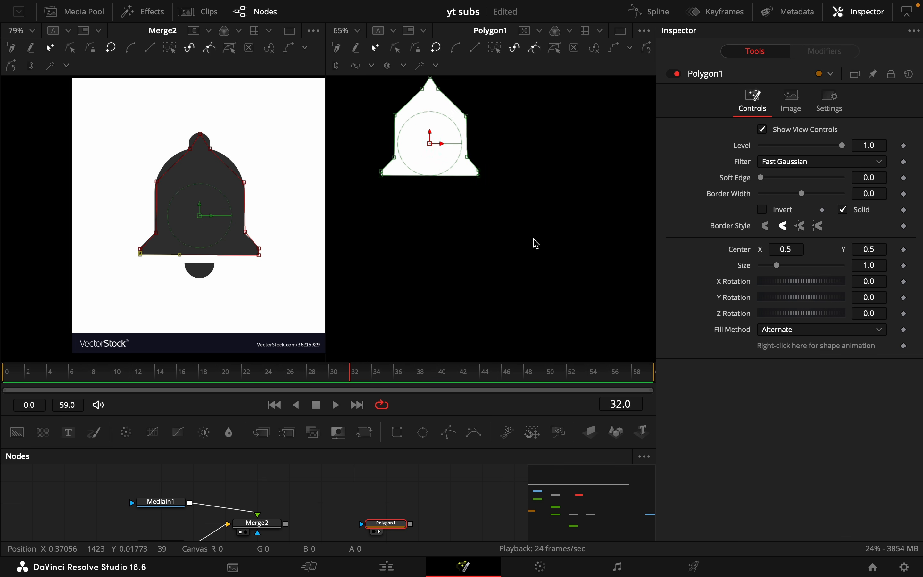
scroll(534, 239, "up", 4)
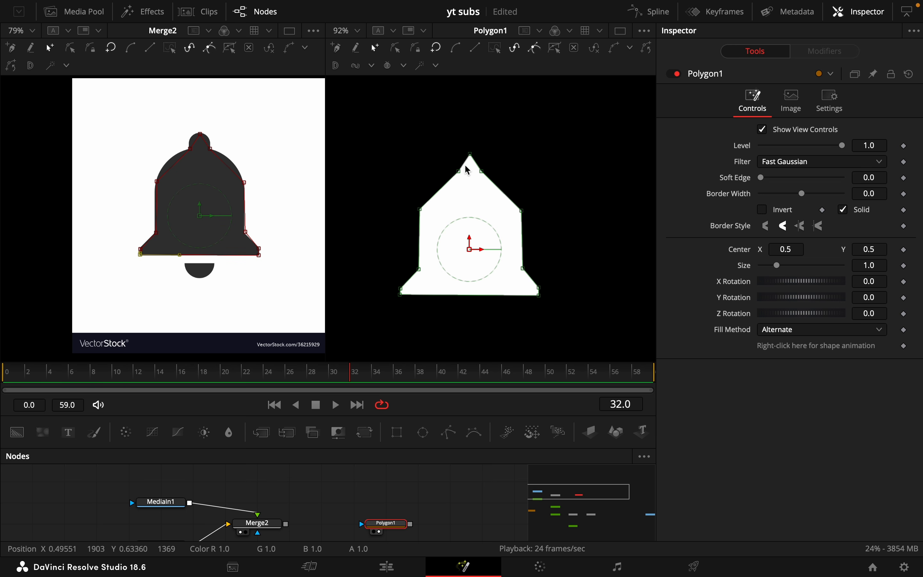
left_click_drag(449, 144, 479, 163)
left_click_drag(395, 137, 572, 259)
left_click(462, 49)
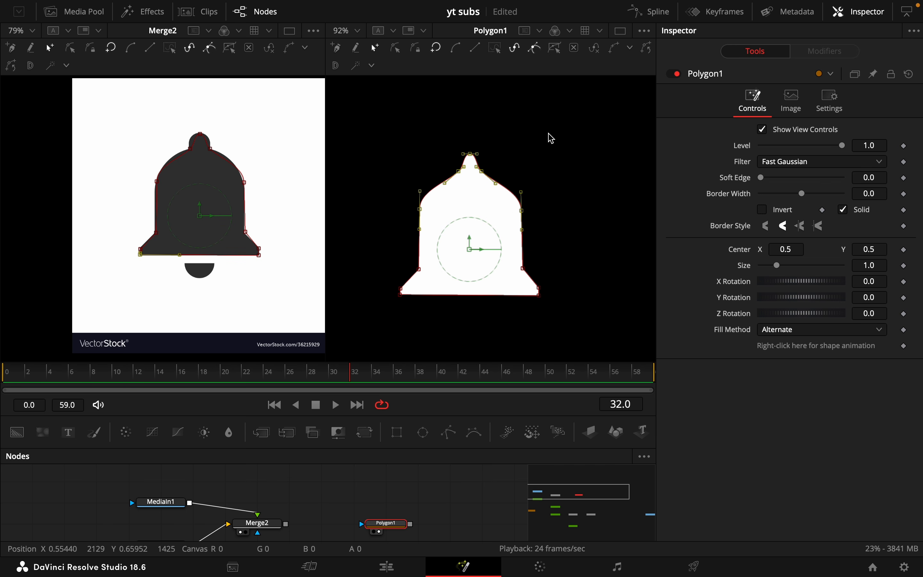
Adjust Polygon1's curve handles to round the knob and angle the shoulders inward, then fine-tune the lower corner points
scroll(590, 168, "up", 3)
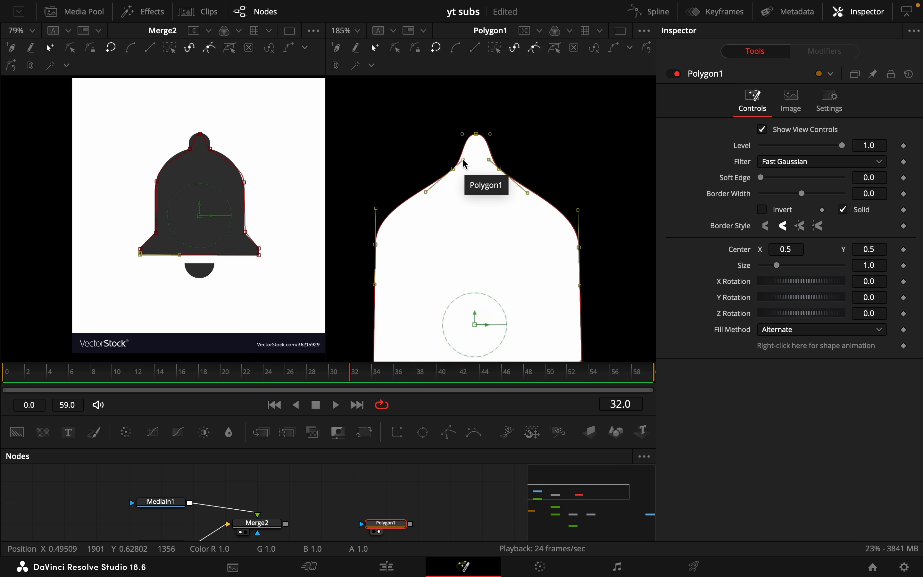
left_click_drag(464, 159, 499, 154)
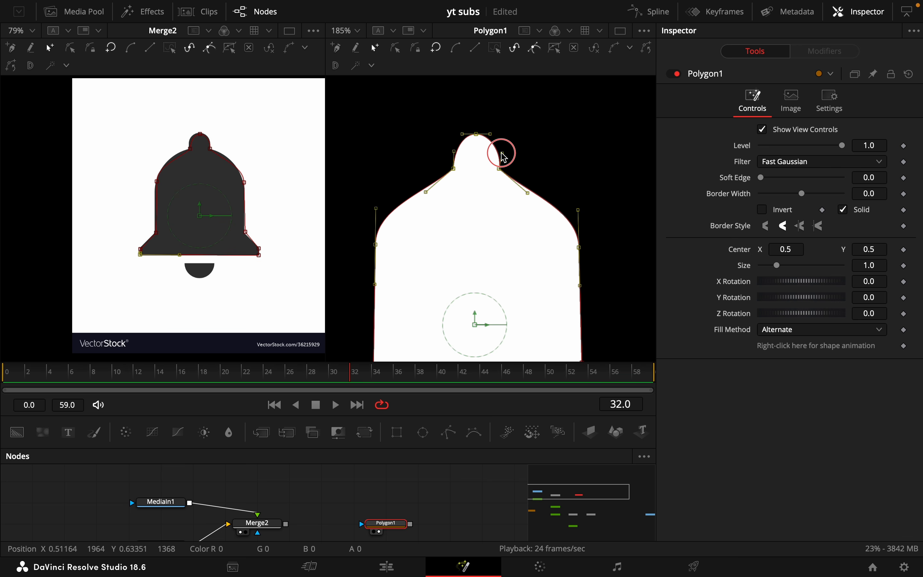
scroll(498, 282, "down", 2)
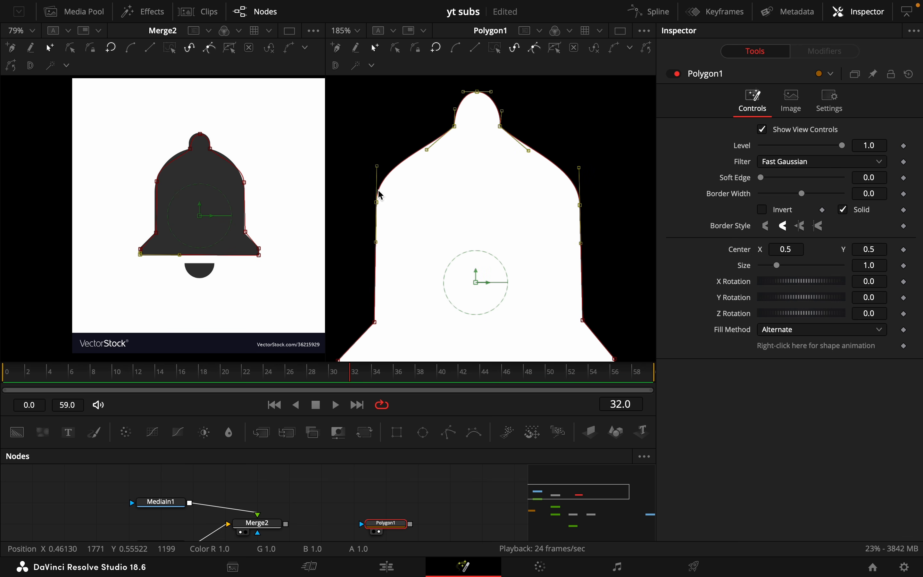
left_click_drag(376, 167, 392, 156)
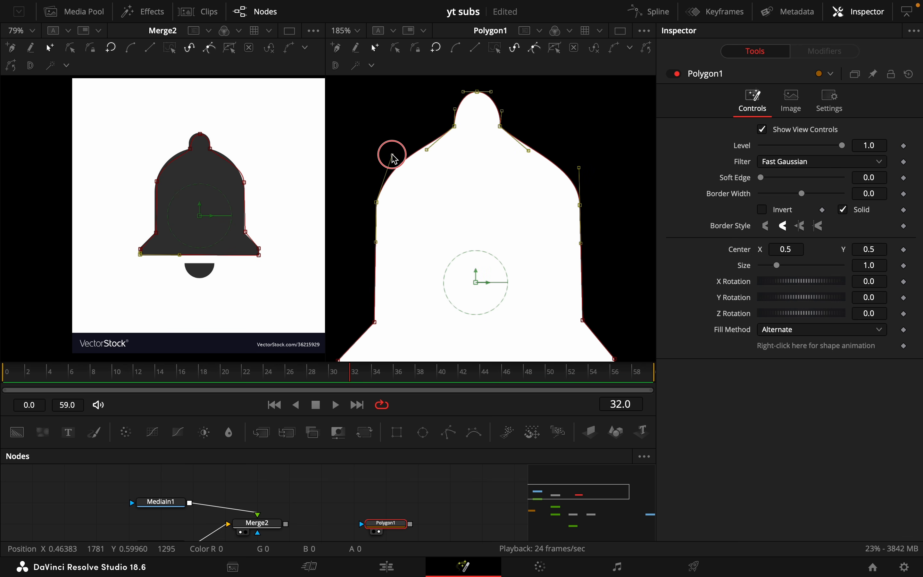
left_click_drag(579, 168, 561, 159)
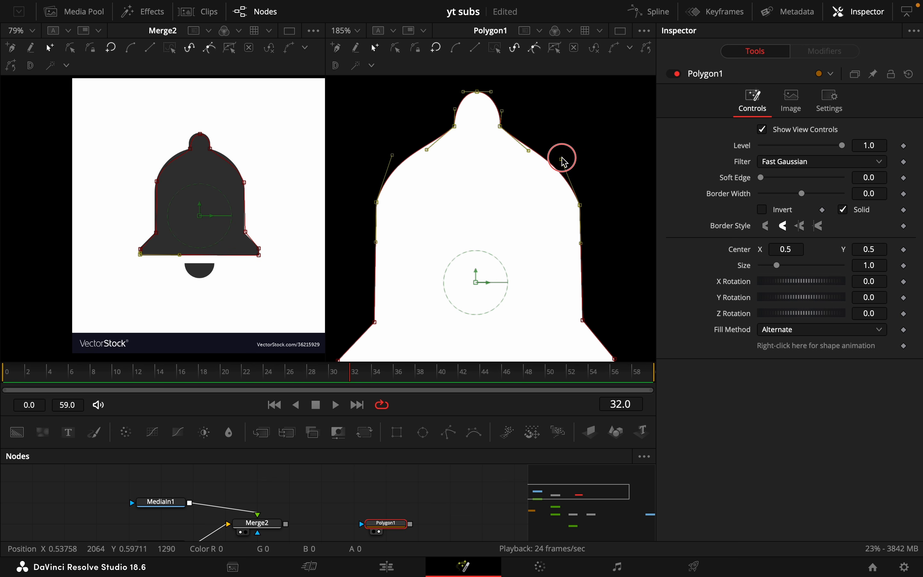
scroll(572, 233, "down", 3)
left_click_drag(338, 317, 338, 317)
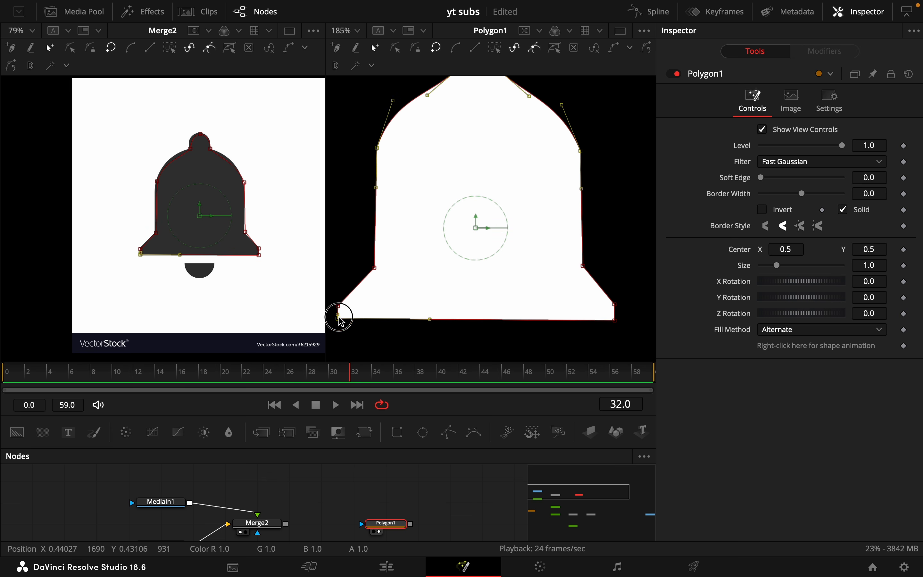
left_click(580, 266)
scroll(614, 260, "up", 2)
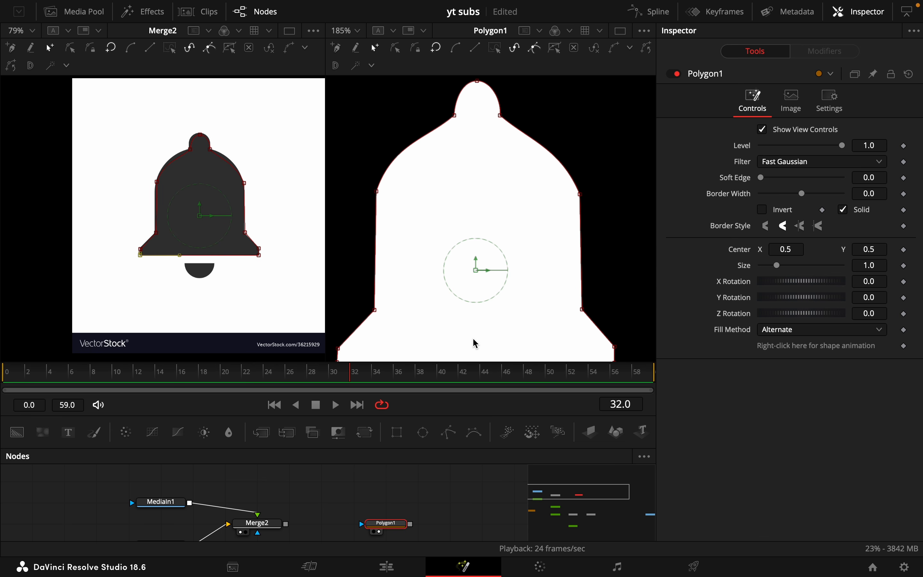
Turn Polygon1 into a hollow outline by disabling Solid and setting Border Width to 0.003, then inspect it enlarged
scroll(476, 344, "down", 2)
left_click(843, 209)
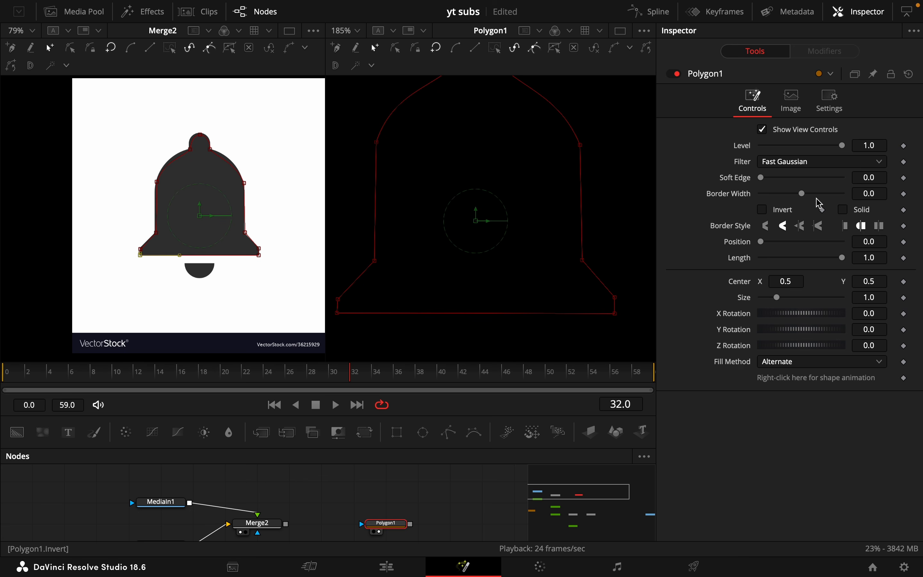
left_click_drag(803, 193, 808, 197)
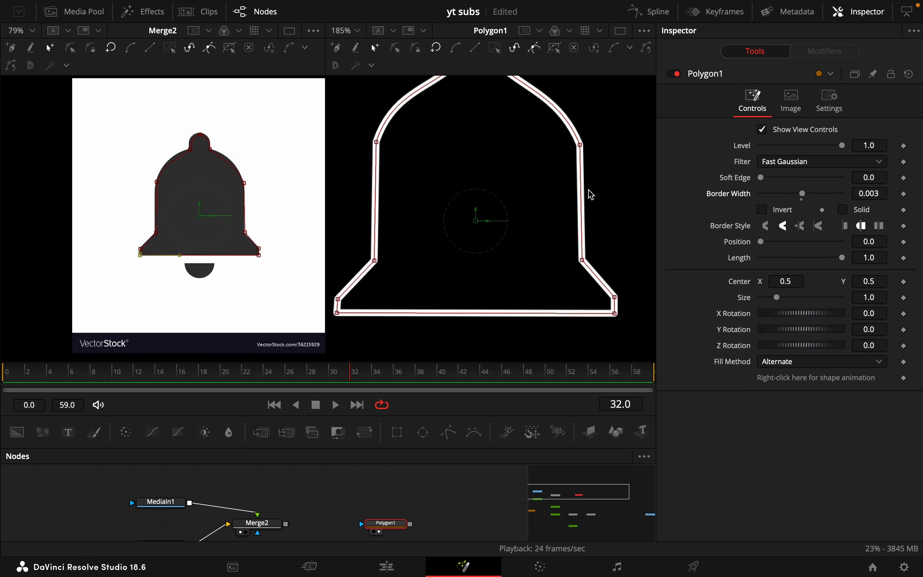
scroll(522, 191, "up", 2)
left_click(620, 30)
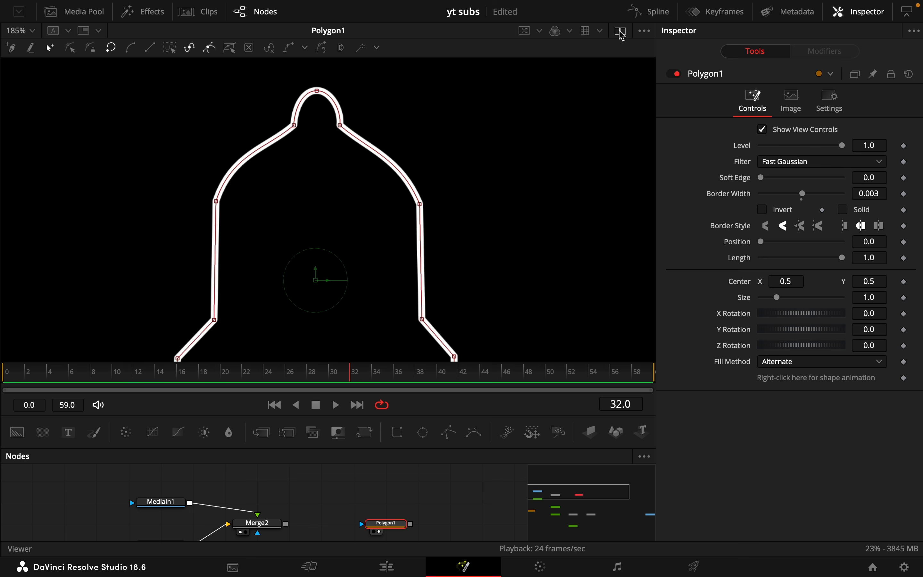
left_click(619, 30)
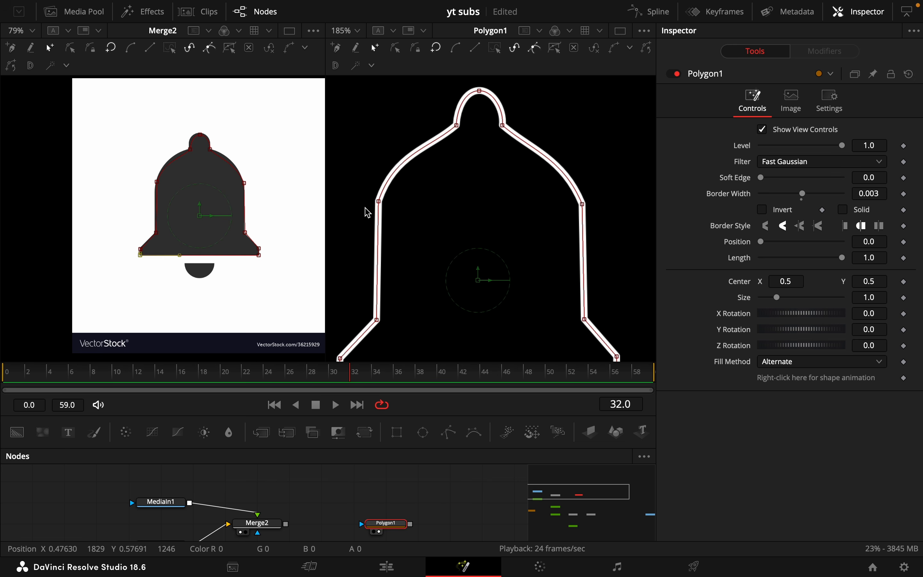
Add a second Polygon mask connected after Polygon1, with the clapper in view, and remove its polyline shape animation
scroll(209, 290, "up", 3)
scroll(420, 492, "down", 3)
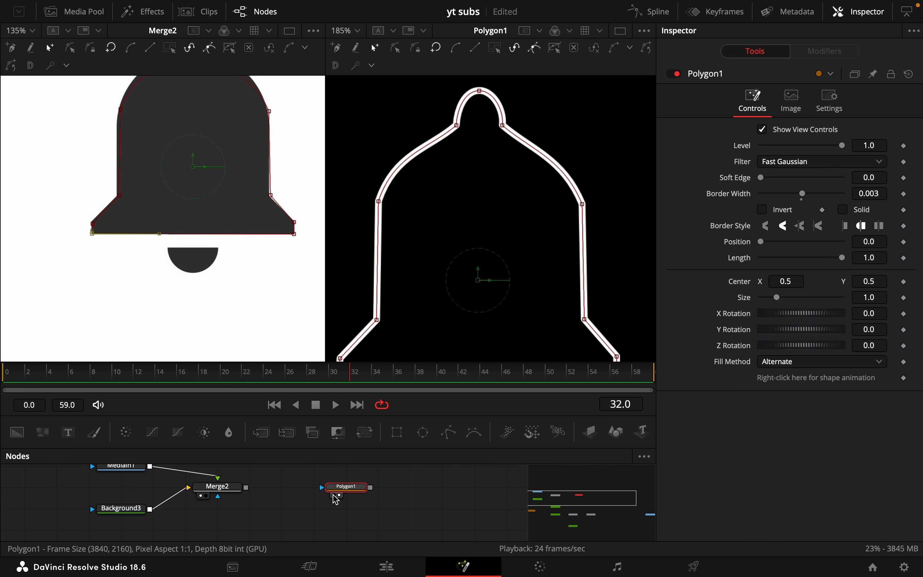
left_click(449, 433)
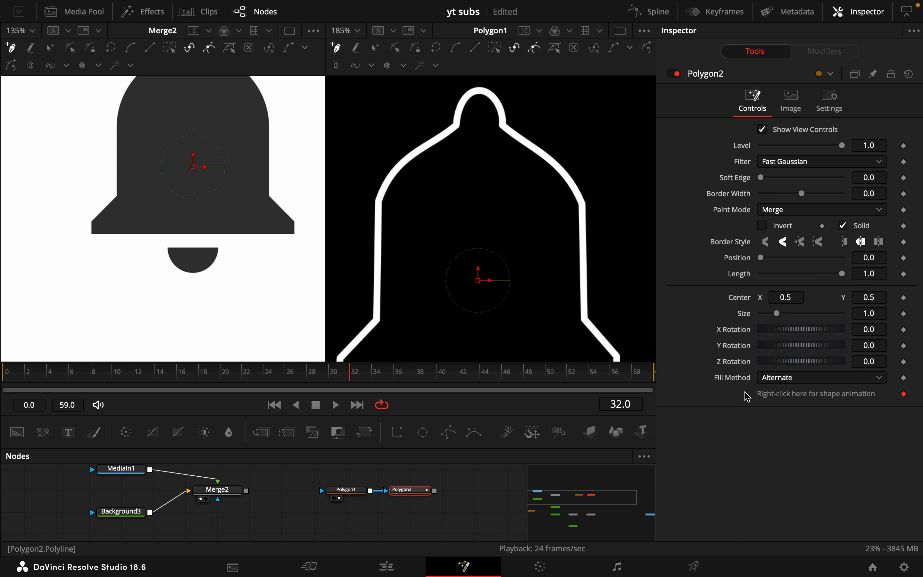
right_click(781, 393)
left_click(820, 348)
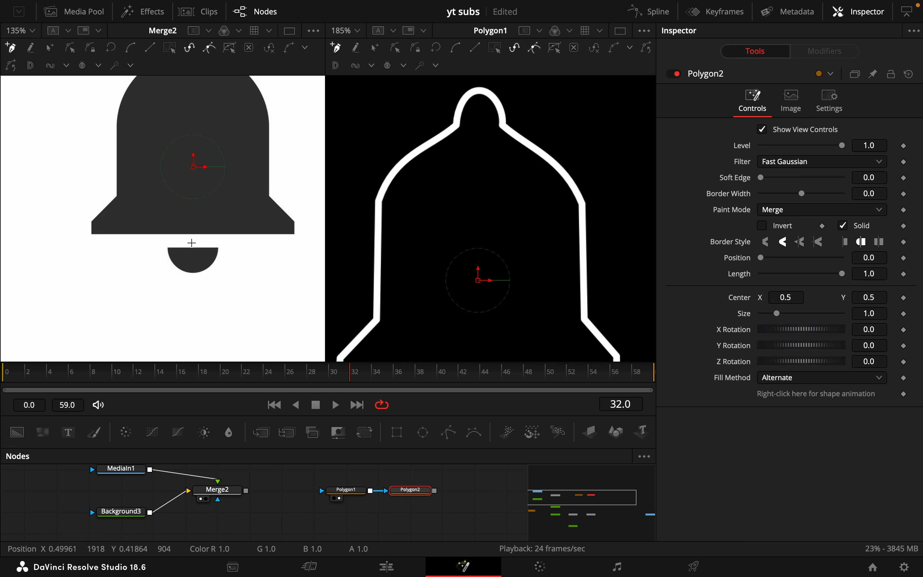
Trace the clapper below the bell with Polygon2 as a closed triangle through its two upper corners and lowest point
left_click(169, 248)
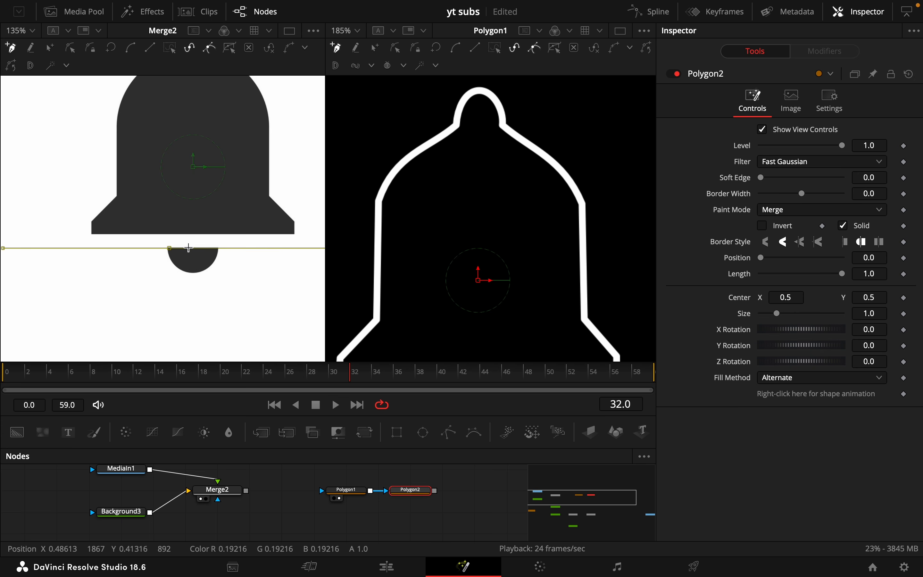
left_click(219, 249)
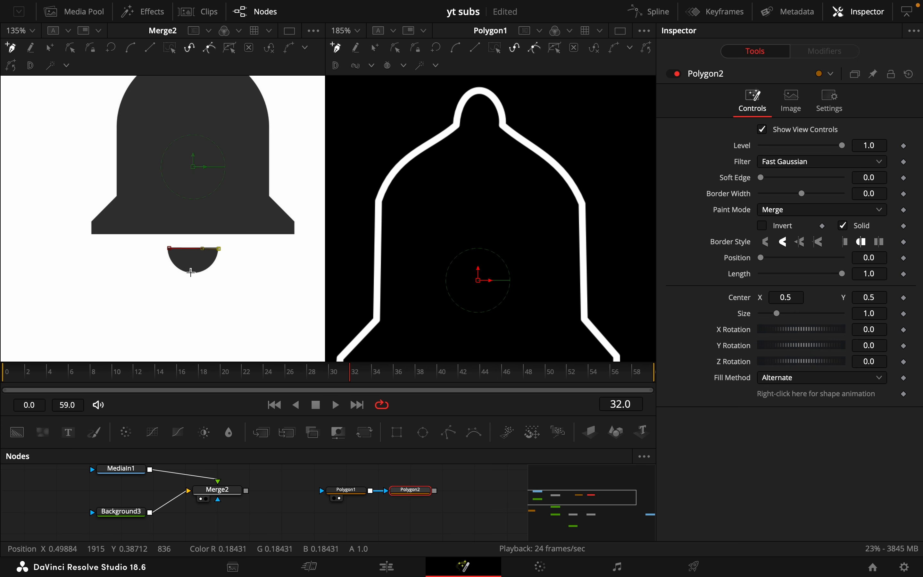
left_click(191, 272)
left_click(169, 248)
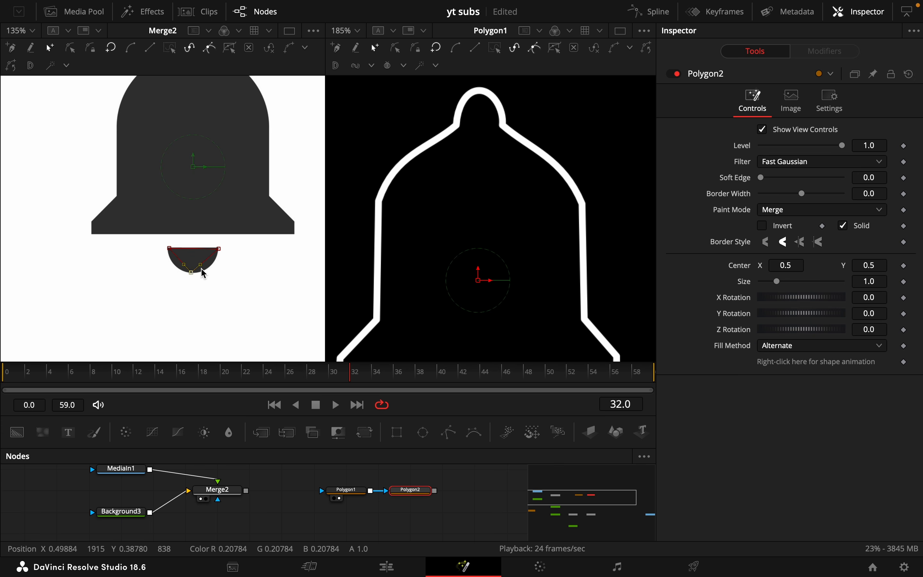
Bend Polygon2's lower edges with the curve handles so they follow the clapper's half-round shape
left_click_drag(193, 273, 215, 260)
left_click(169, 248)
left_click(218, 249)
scroll(457, 309, "down", 5)
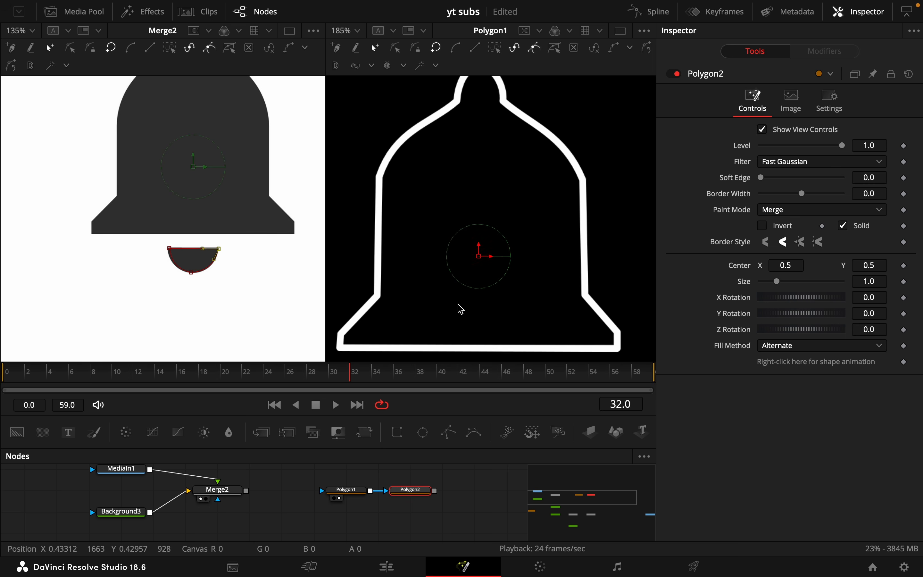
Add a Background node beside Polygon2 and connect Polygon2's output to it as its mask
scroll(139, 479, "right", 5)
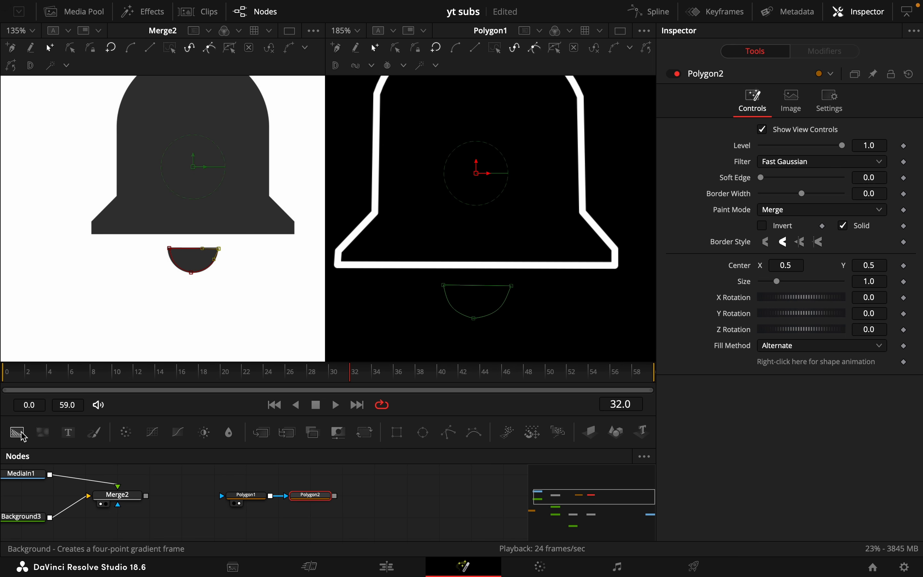
left_click_drag(21, 433, 403, 503)
left_click_drag(335, 497, 421, 497)
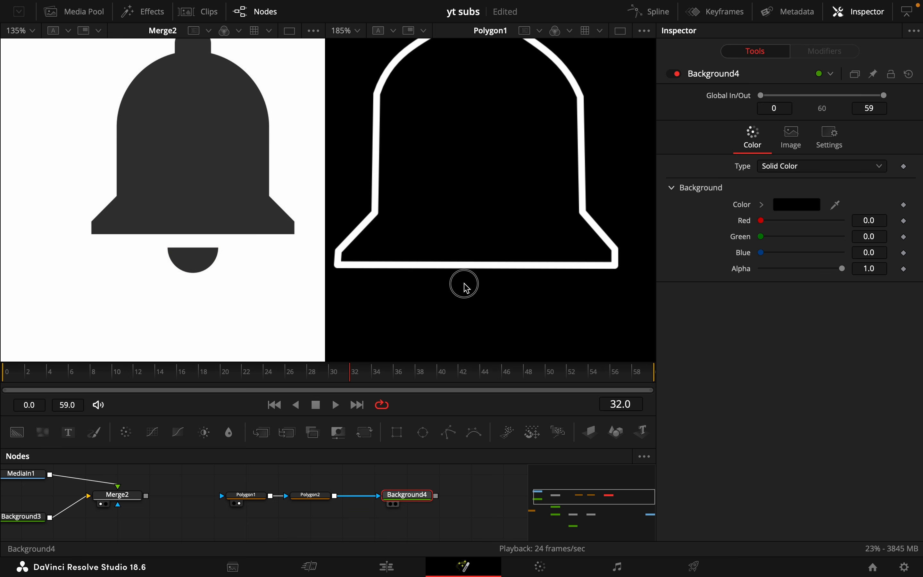
Load the masked Background node in the second viewer, switch to the single-viewer layout and fit the whole frame
key("2")
scroll(566, 272, "up", 4)
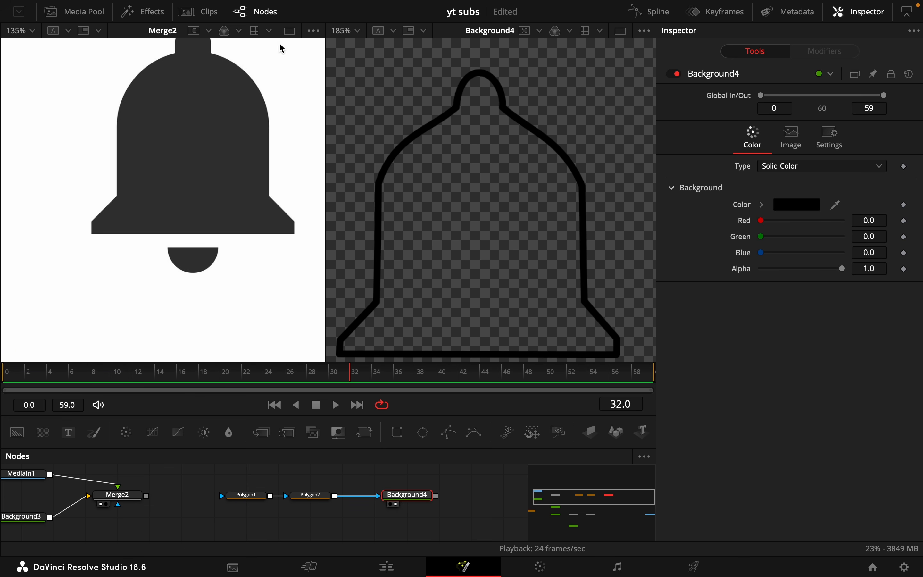
left_click(620, 31)
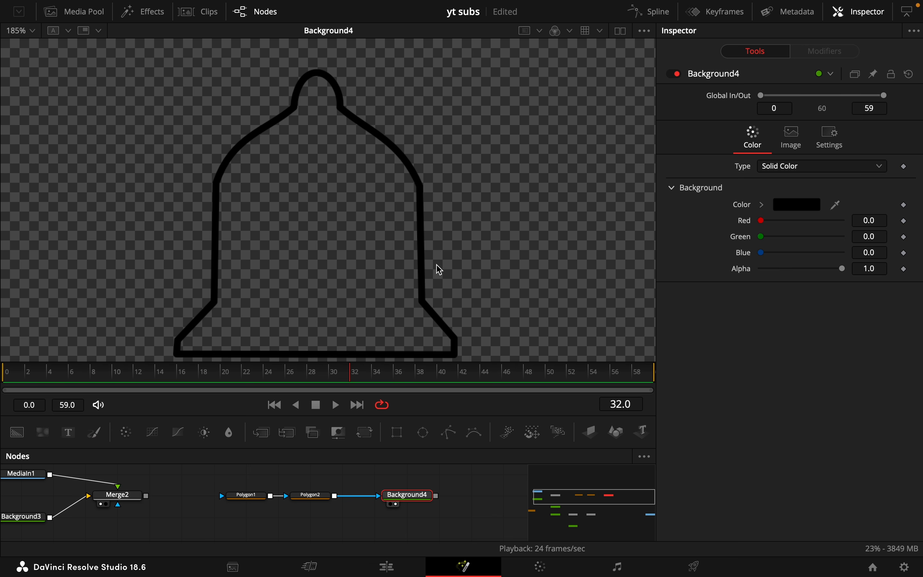
left_click(30, 30)
left_click(18, 48)
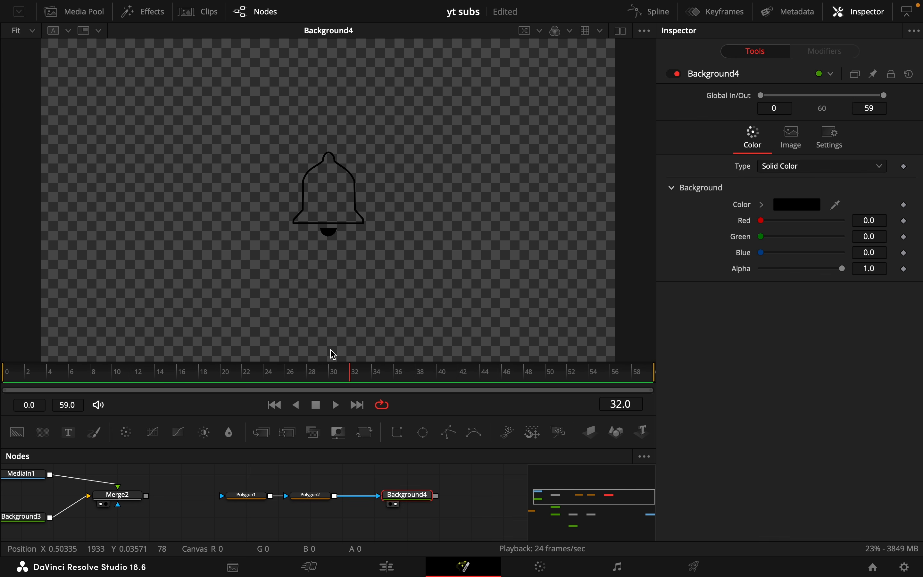
scroll(335, 517, "down", 3)
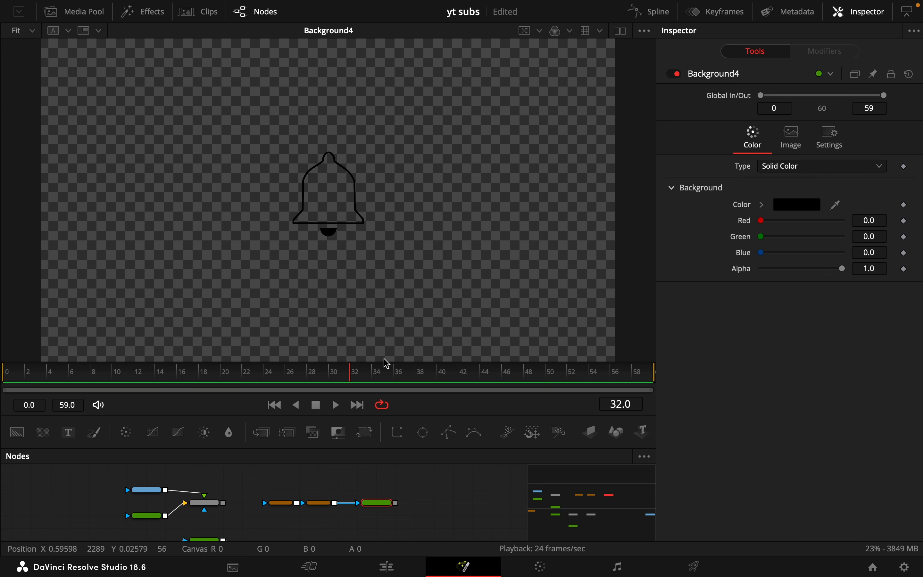
Enlarge the node graph area and delete the MediaIn1, Background3 and Merge2 nodes
left_click_drag(385, 363, 385, 281)
scroll(331, 440, "up", 3)
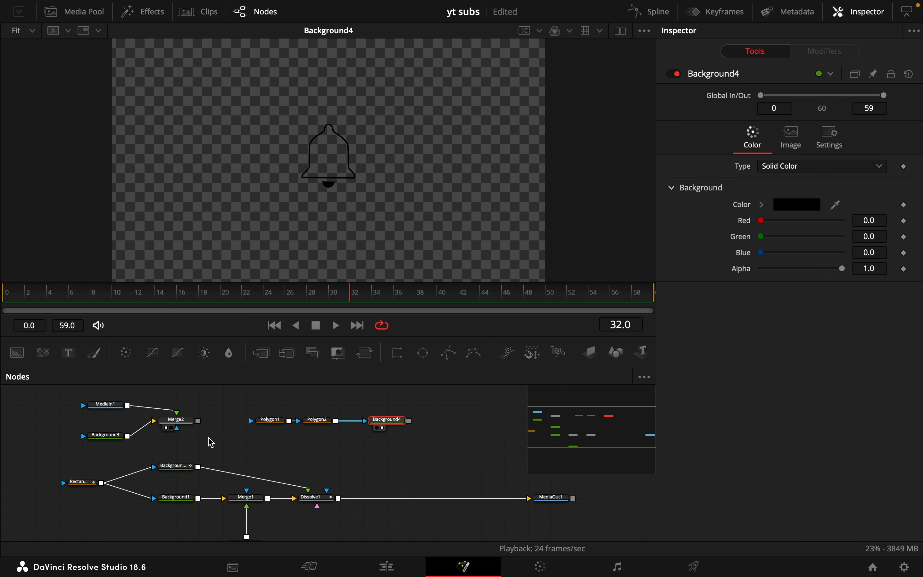
scroll(210, 441, "left", 2)
left_click_drag(92, 398, 220, 445)
key("Delete")
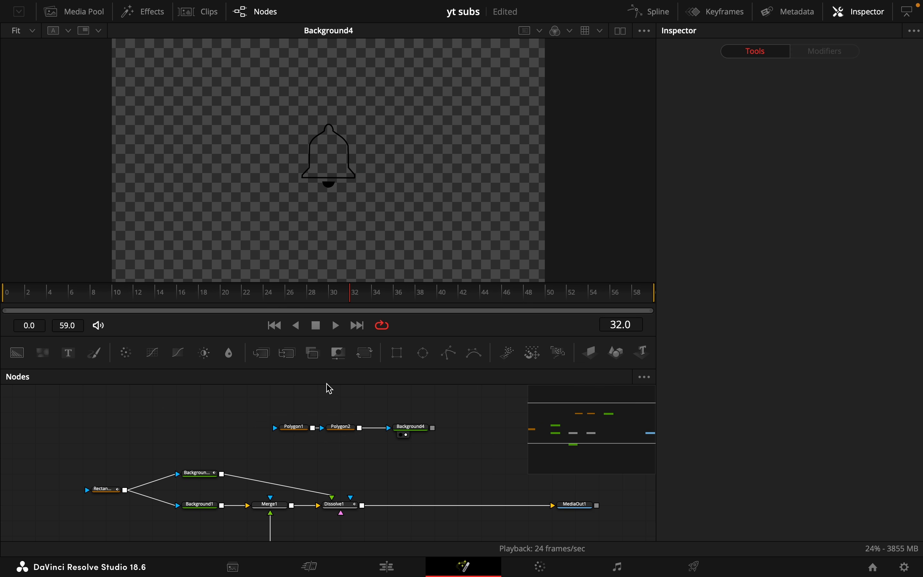
Move the Polygon1, Polygon2 and Background4 chain above the button's nodes and add a Transform node after Background4
left_click_drag(282, 399, 159, 429)
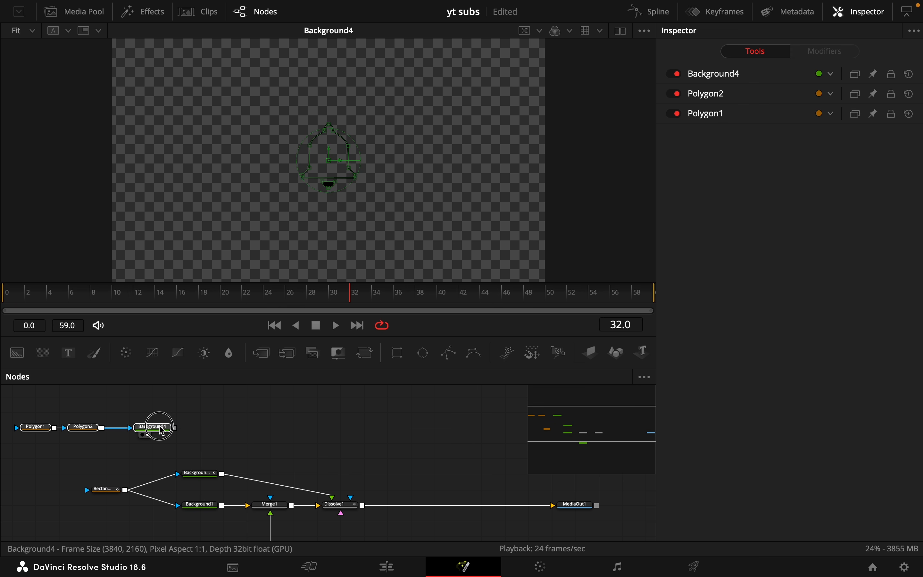
scroll(246, 423, "left", 3)
left_click_drag(218, 428, 291, 427)
left_click(363, 358)
Make the bell white by setting Background4's red, green and blue to 1.0
left_click(193, 430)
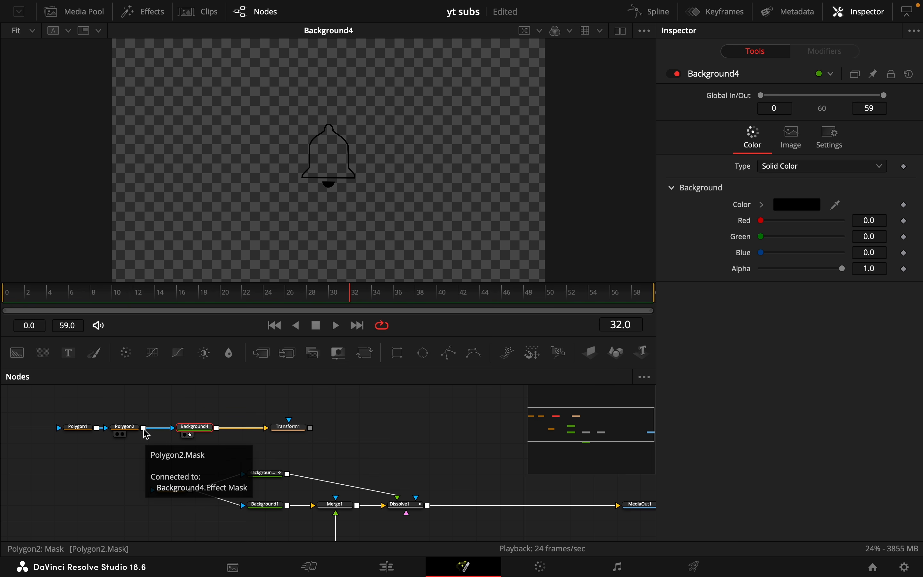
left_click_drag(763, 221, 844, 237)
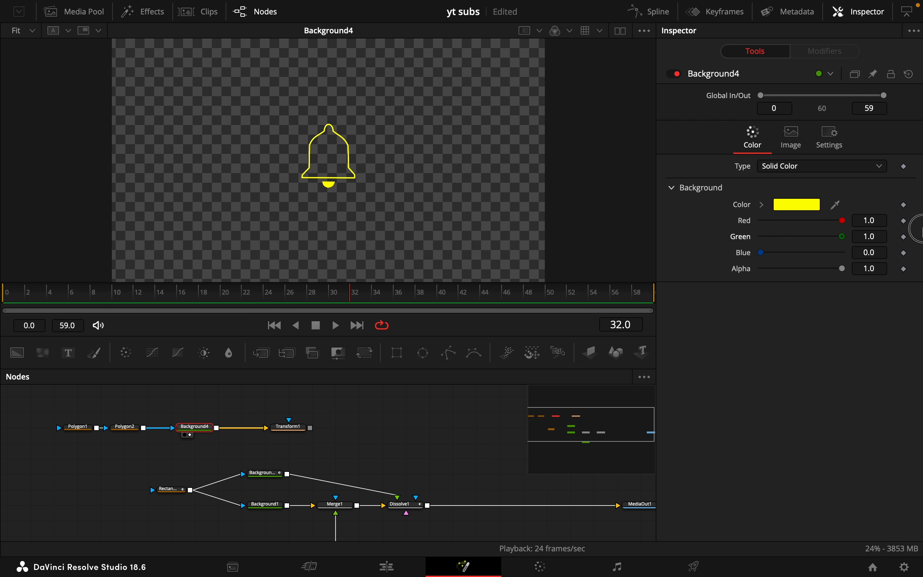
left_click_drag(764, 253, 844, 253)
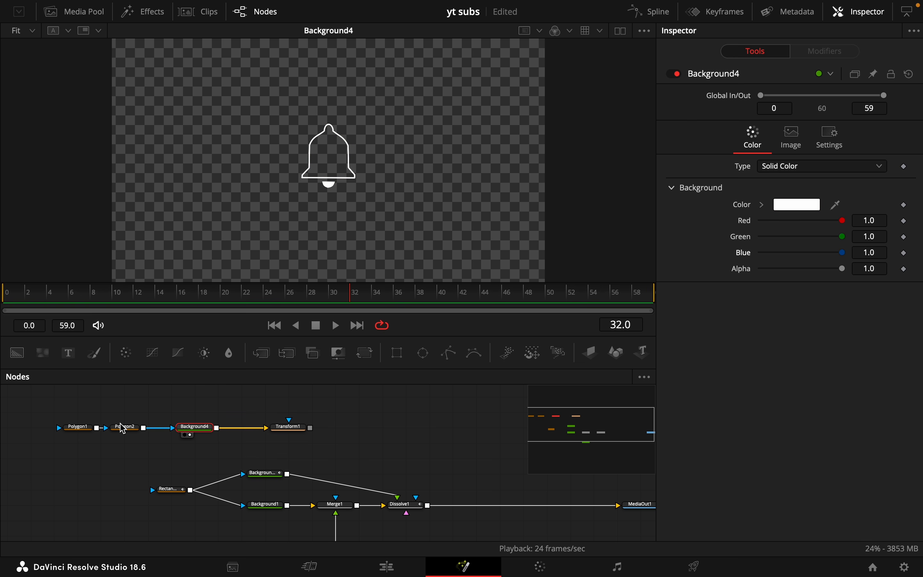
Insert a MultiMerge node between Background2 and Dissolve1 and connect Transform1's output to it
left_click(289, 429)
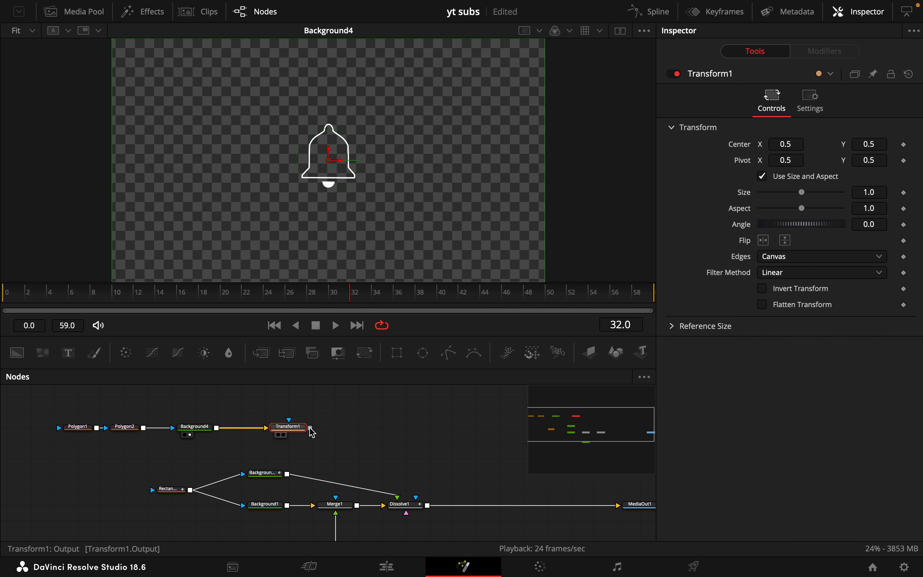
left_click(274, 479)
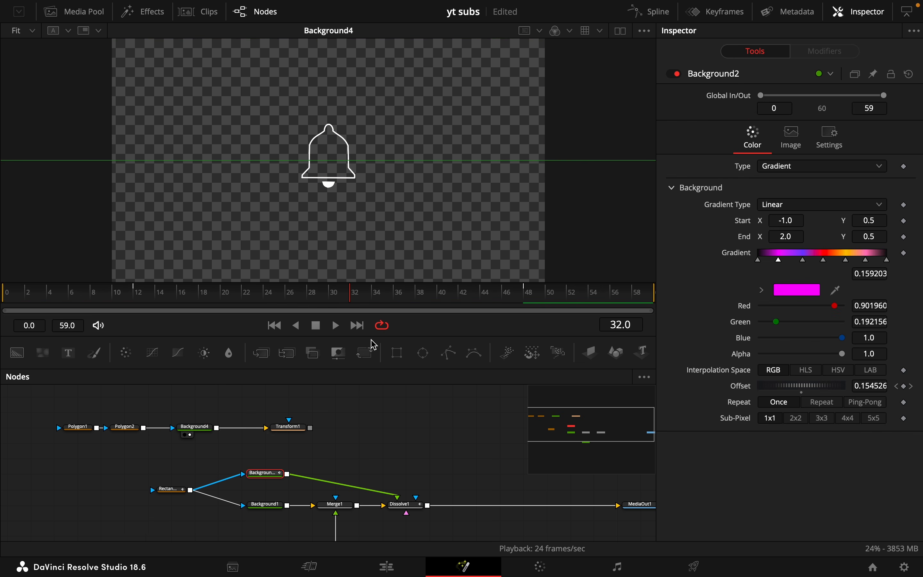
left_click(286, 352)
left_click_drag(305, 475, 426, 451)
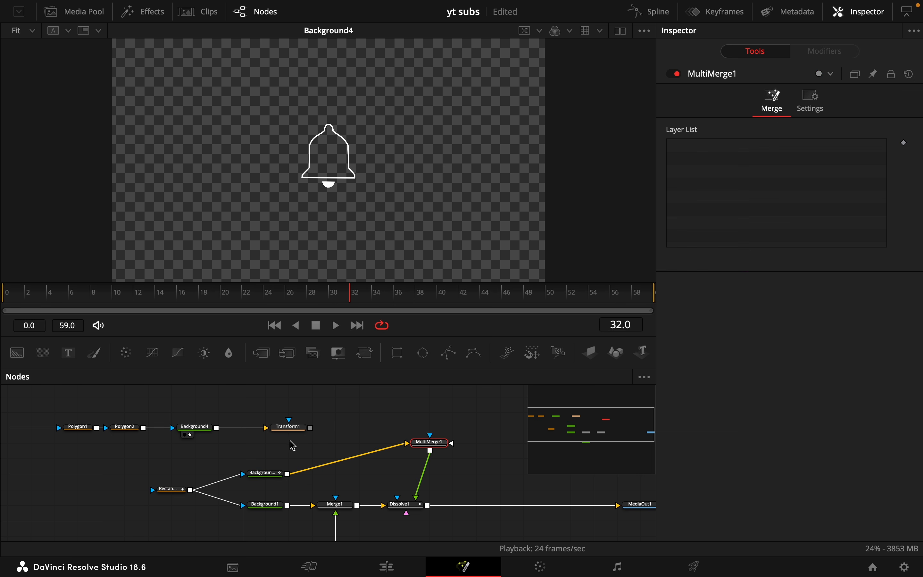
left_click(291, 428)
left_click_drag(311, 428, 430, 442)
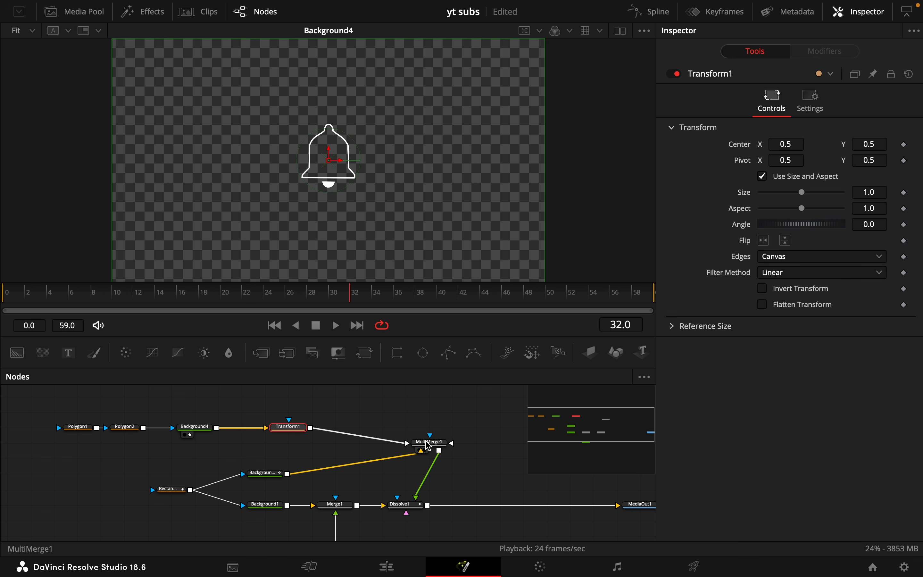
With MediaOut1 loaded in the viewer, fit the bell inside the pill by setting Transform1's size to 0.266 and center X to 0.4
scroll(454, 498, "right", 5)
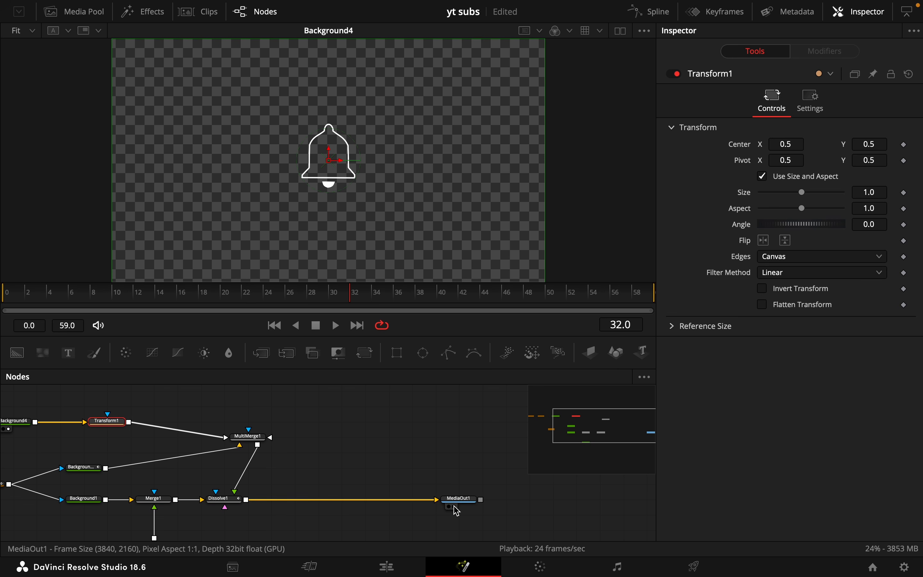
left_click(455, 511)
scroll(373, 465, "left", 4)
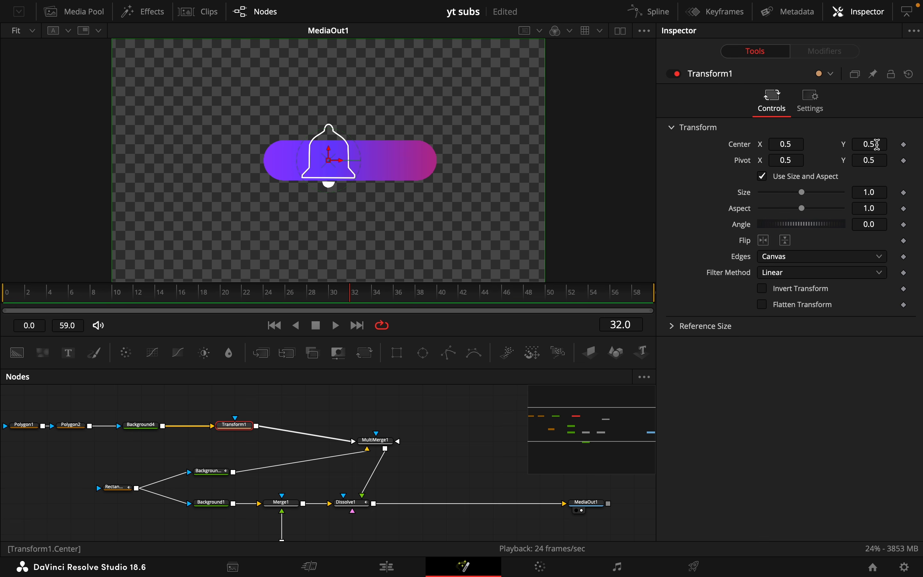
left_click_drag(800, 141, 790, 141)
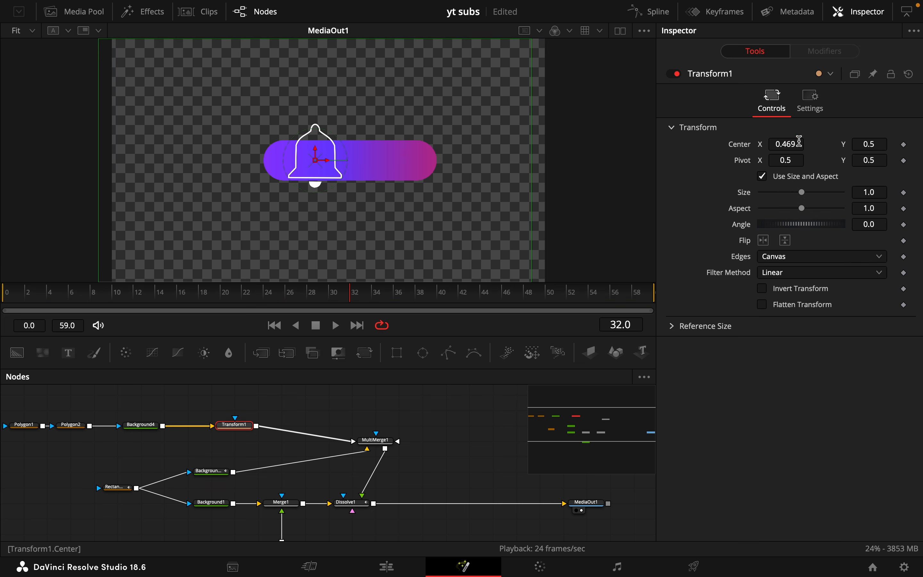
left_click_drag(873, 192, 404, 164)
scroll(346, 206, "up", 4)
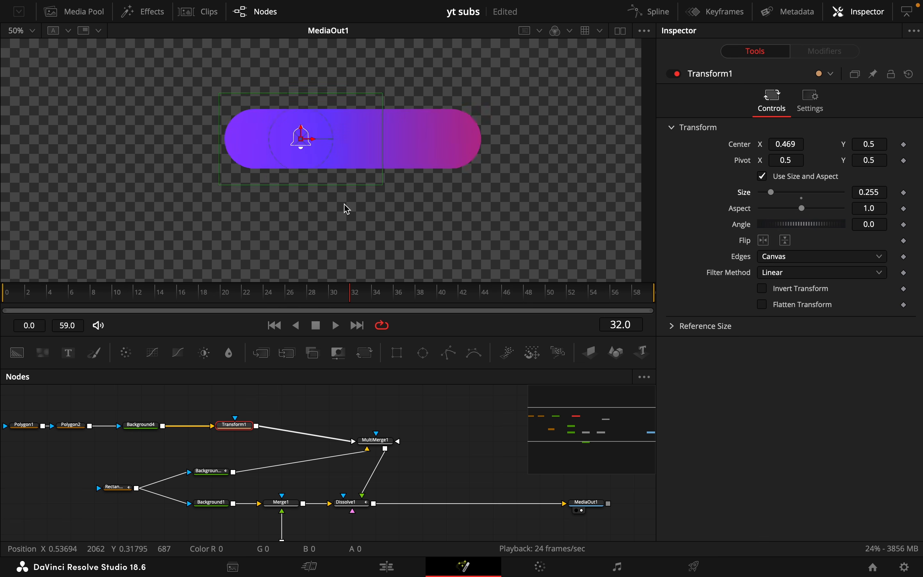
mouse_move(871, 192)
left_mouse_down()
mouse_move(839, 191)
mouse_move(859, 192)
left_mouse_up()
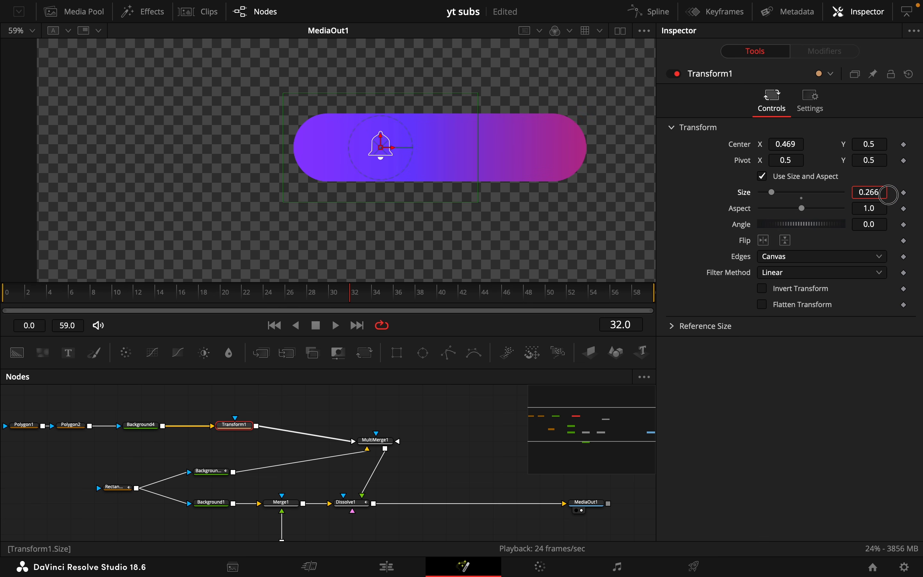
left_click_drag(790, 144, 752, 144)
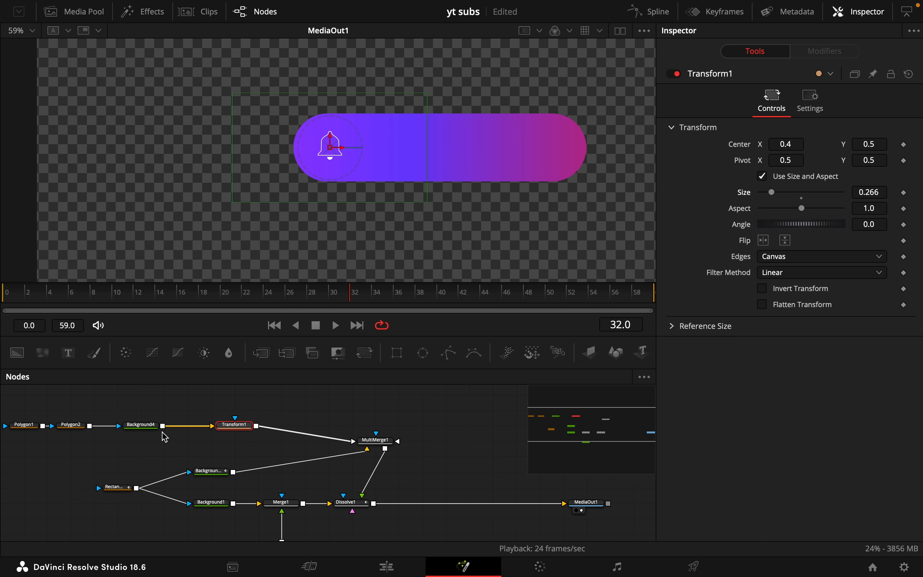
Thicken the bell's outline by setting Polygon1's border width to 0.0069
left_click(24, 424)
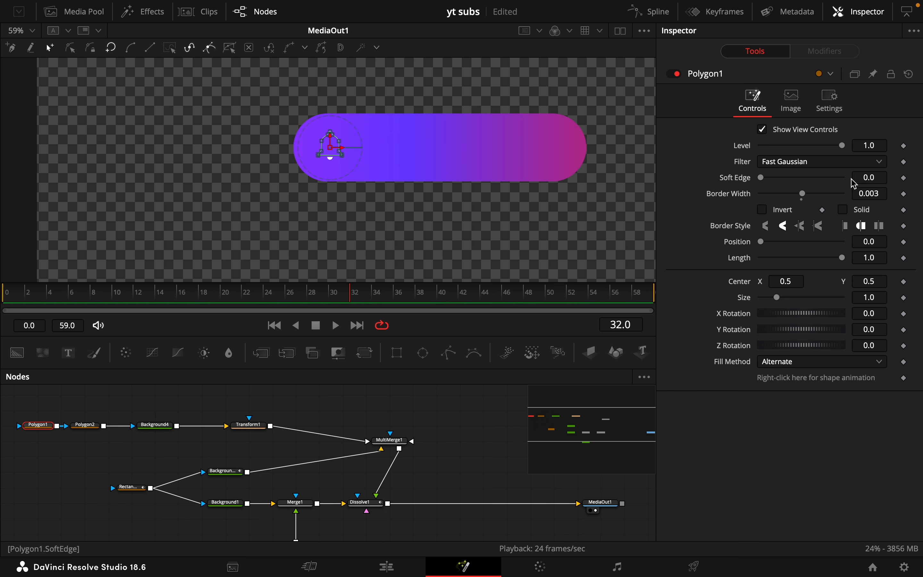
left_click(874, 194)
type("0.0067")
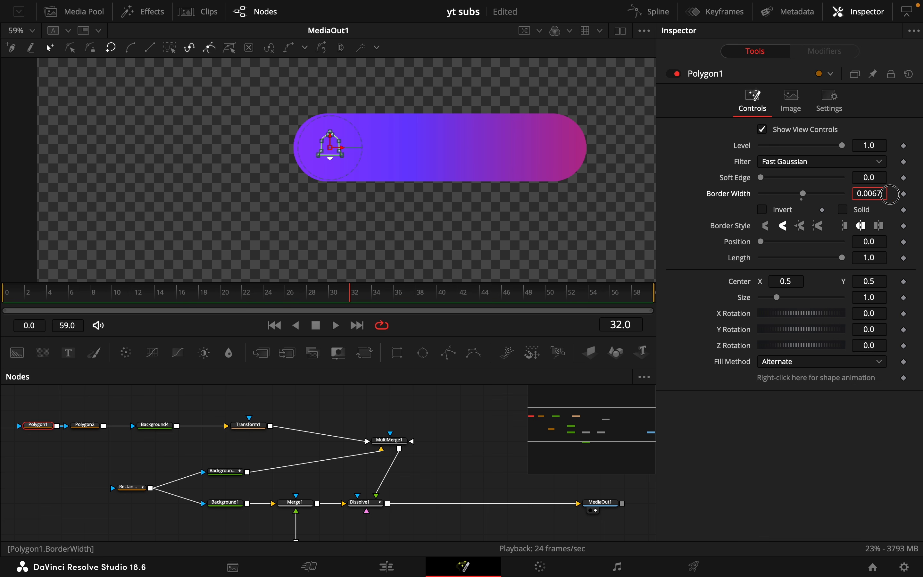
key("Return")
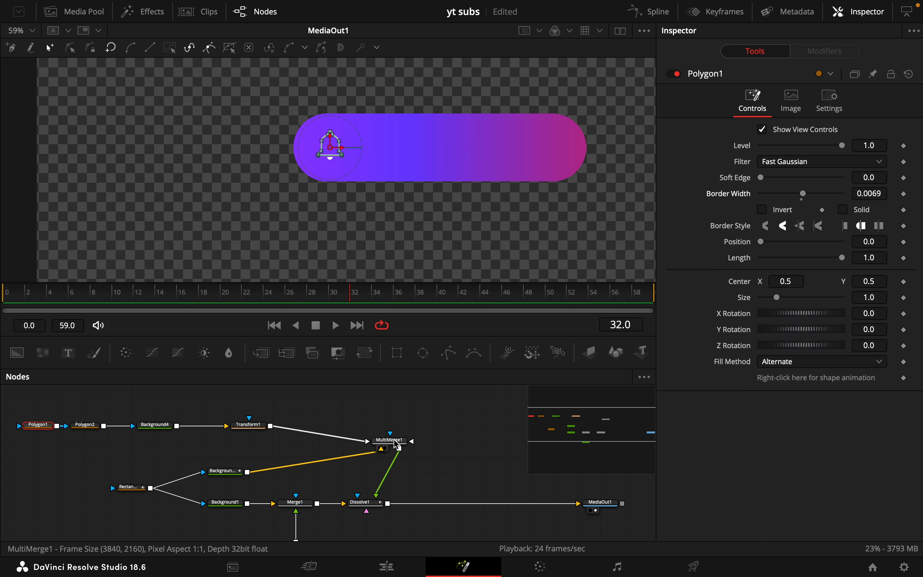
left_click(397, 445)
Insert a second Transform node between Transform1 and MultiMerge1
left_click(249, 424)
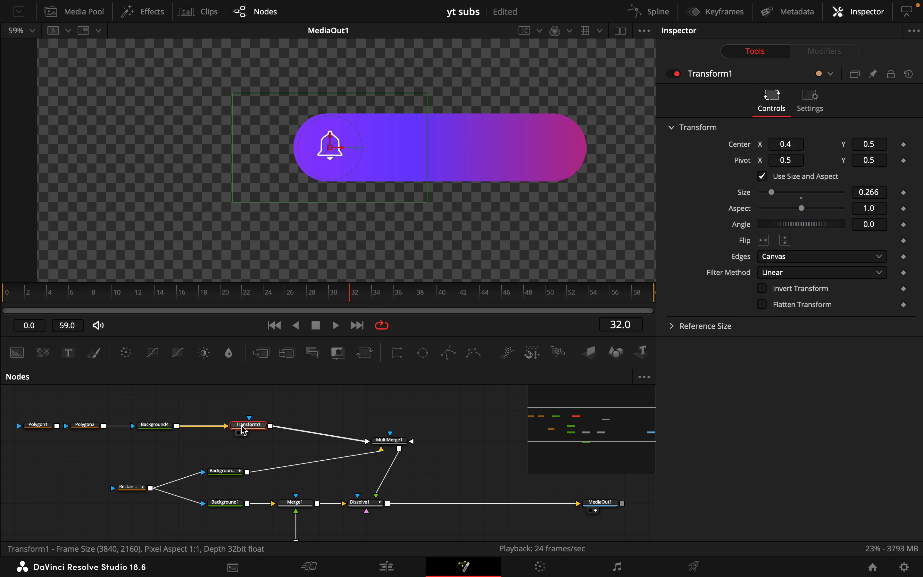
left_click(368, 359)
left_click_drag(299, 423, 325, 422)
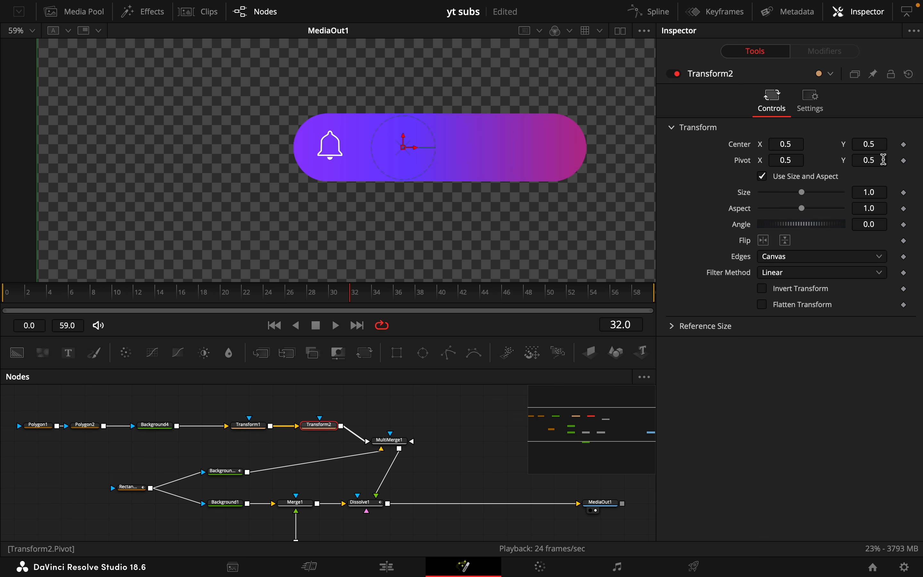
Place Transform2's pivot at the top of the bell, with X 0.4 and Y 0.536
left_click_drag(884, 160, 467, 155)
left_click_drag(801, 158, 740, 153)
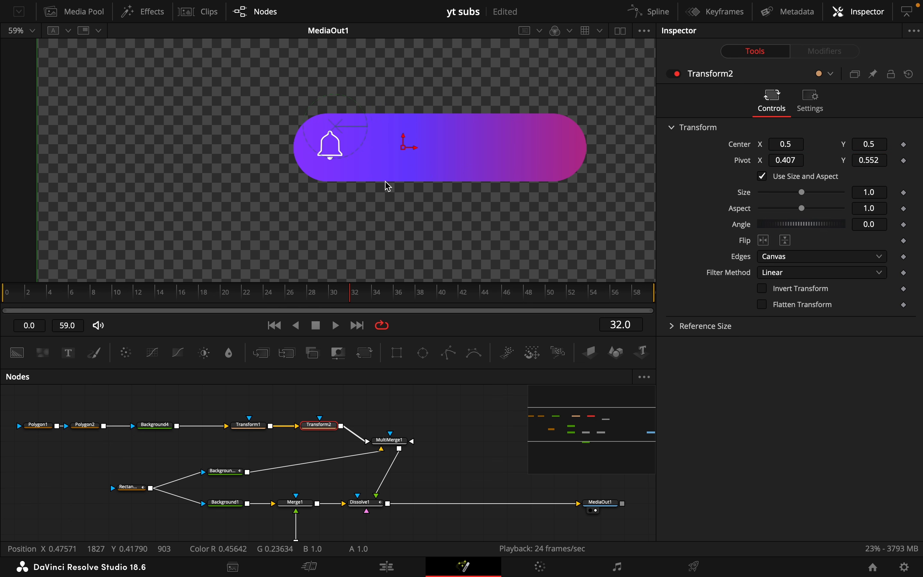
scroll(385, 182, "up", 5)
scroll(385, 182, "up", 2)
scroll(389, 186, "up", 2)
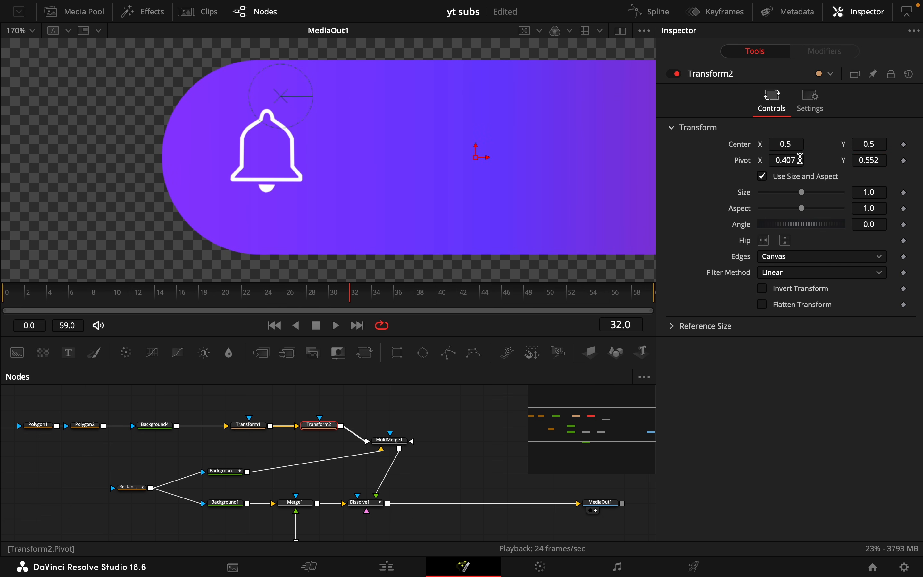
left_click_drag(800, 158, 797, 160)
left_click_drag(879, 163, 871, 163)
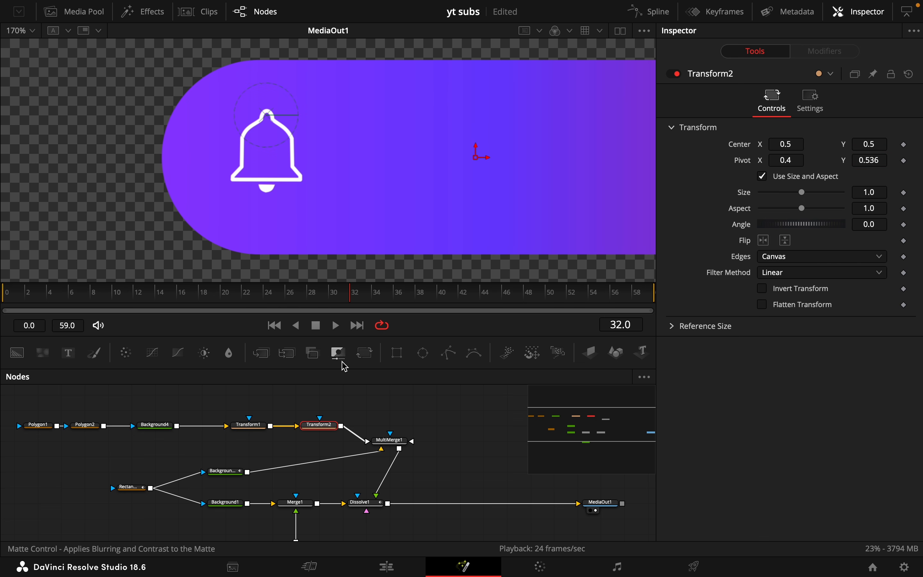
Add Angle keyframes of 0.0 to Transform2 at intervals along the timeline, ending at frame 58
left_click_drag(350, 303, 641, 299)
left_click(906, 226)
left_click(906, 226)
left_click(905, 225)
left_click(905, 226)
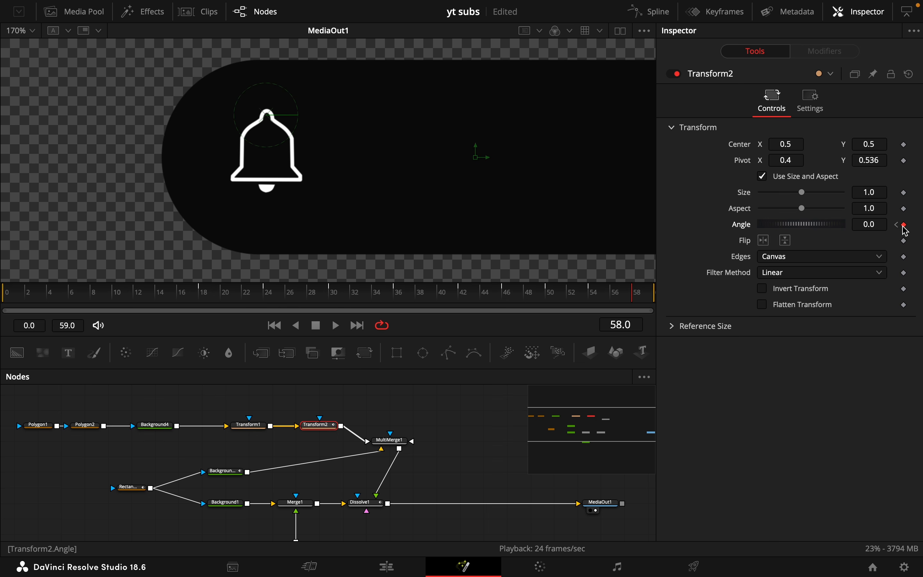
Edit Transform2's Angle keyframes from frame 24 onward, setting 18 at frame 30 and -18 at frame 36
left_click(266, 298)
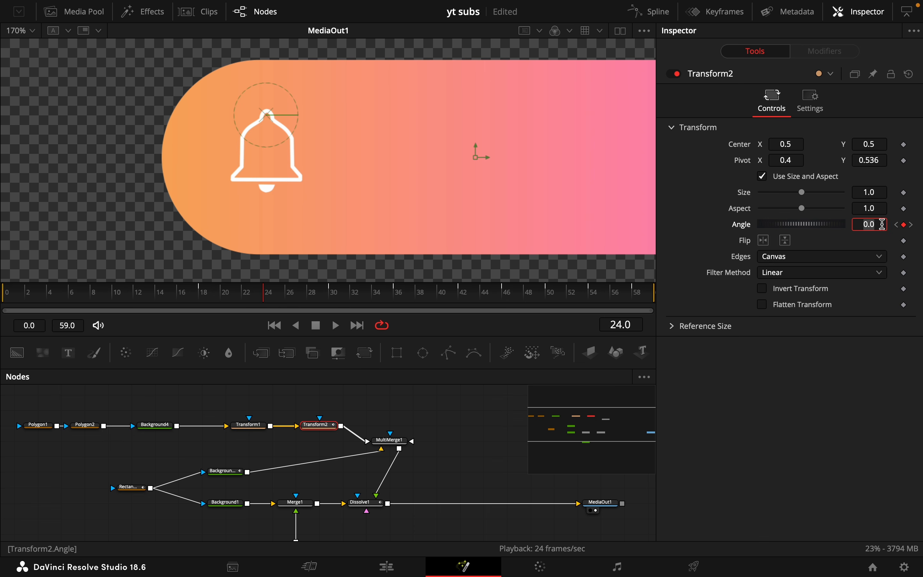
key("Tab")
left_click(913, 226)
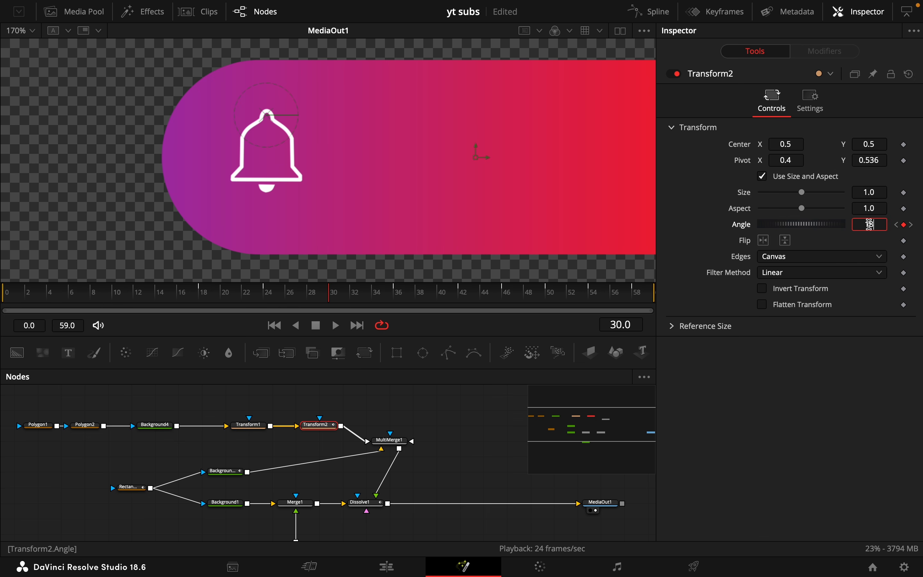
key("Tab")
left_click(912, 225)
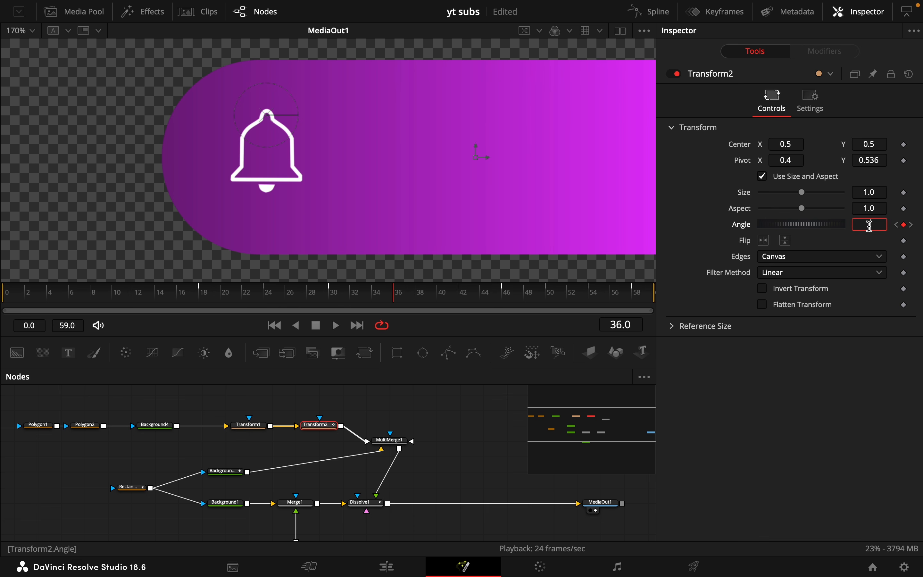
left_click(869, 225)
type("-18")
key("Tab")
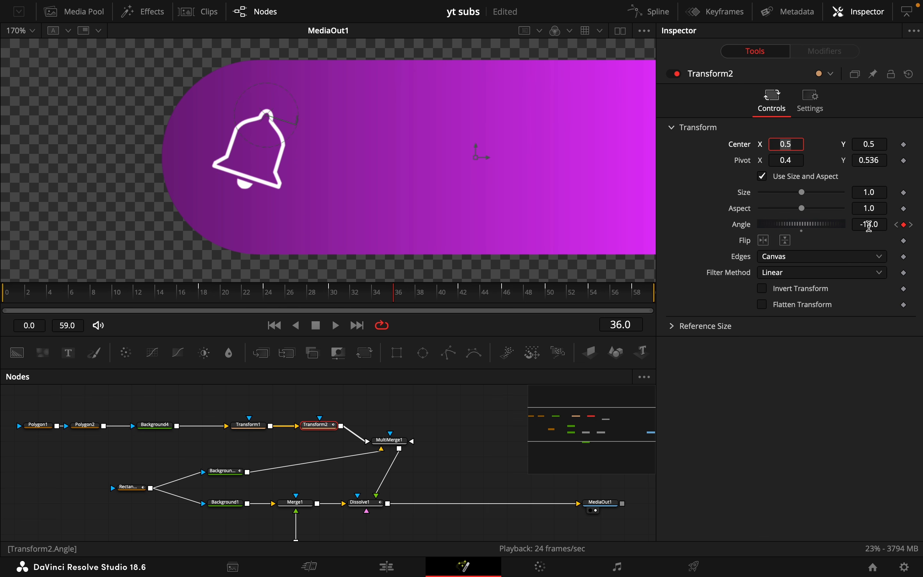
Set Transform2's Angle keyframes to 14 at frame 42 and -14 at frame 46
left_click(915, 228)
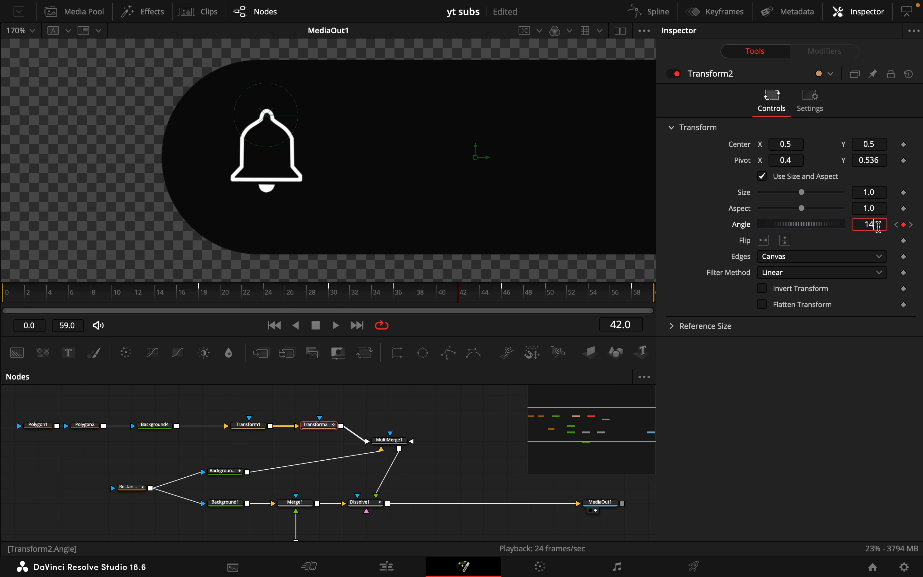
left_click(880, 227)
type("14")
key("Tab")
left_click(914, 225)
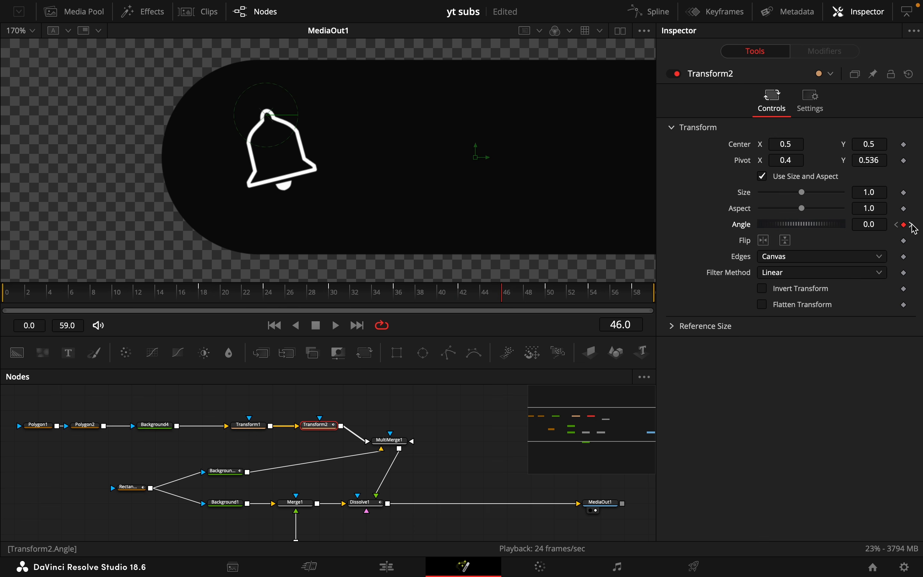
left_click(876, 225)
type("-14")
key("Tab")
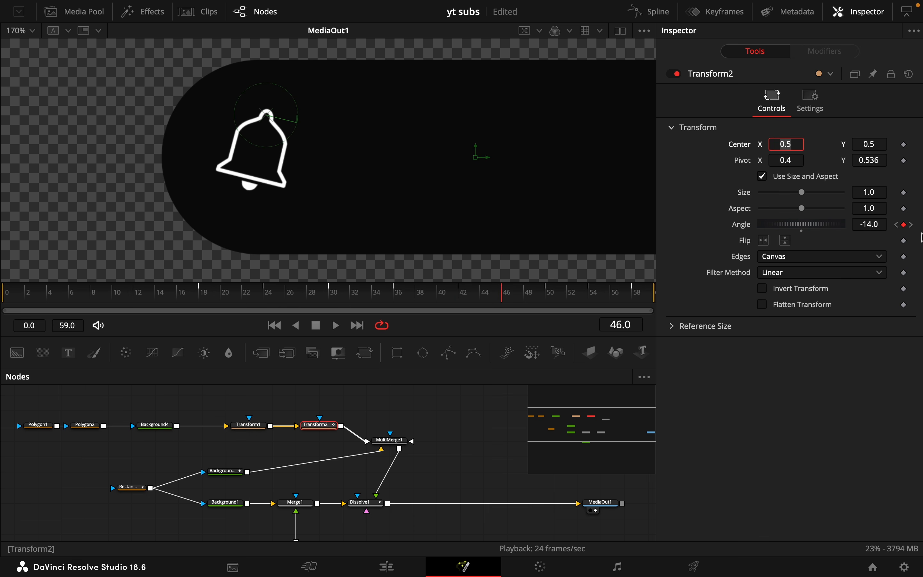
Set Transform2's Angle keyframes to 9 at frame 50 and -9 at frame 54
left_click(915, 225)
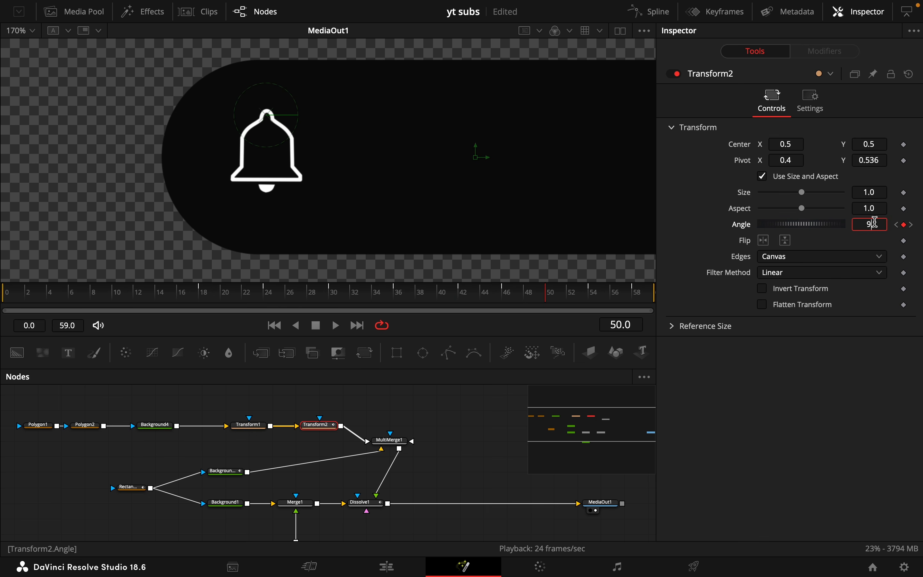
left_click(875, 223)
type("9")
key("Tab")
left_click(914, 226)
type("-9")
key("Tab")
Play the composition from frame 13 to check the bell's swing animation
left_click(153, 295)
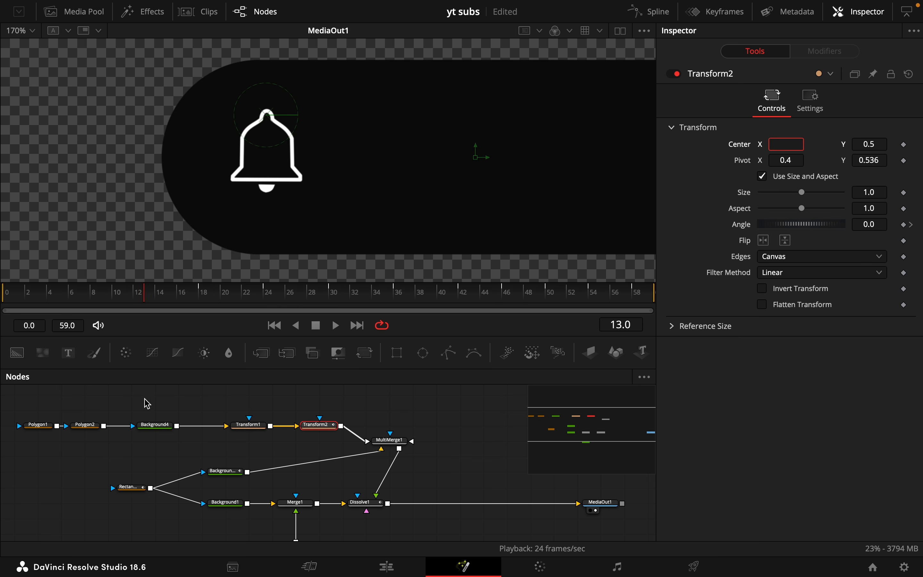
key("space")
key("space")
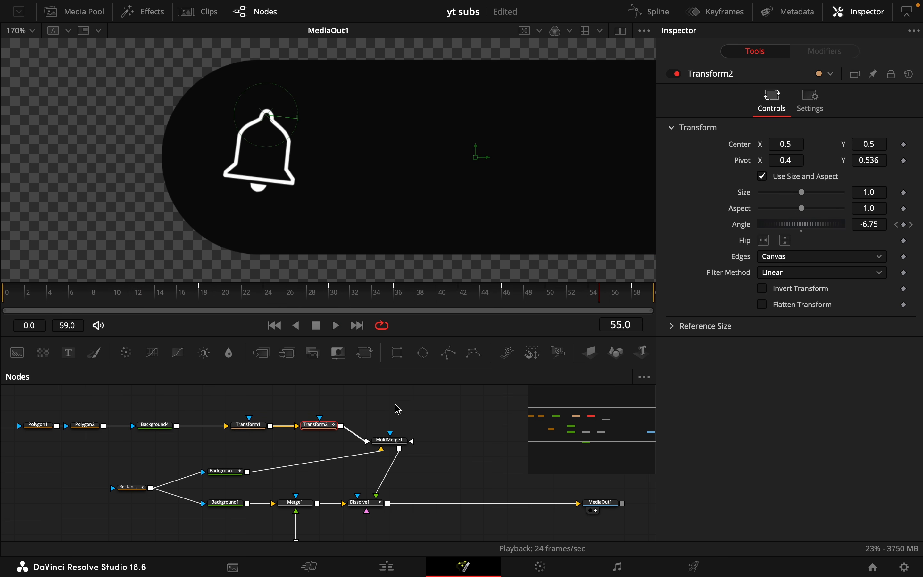
Smooth all of Transform2's Angle keyframes in the Spline editor and play the composition to check the bell's swing
left_click(657, 13)
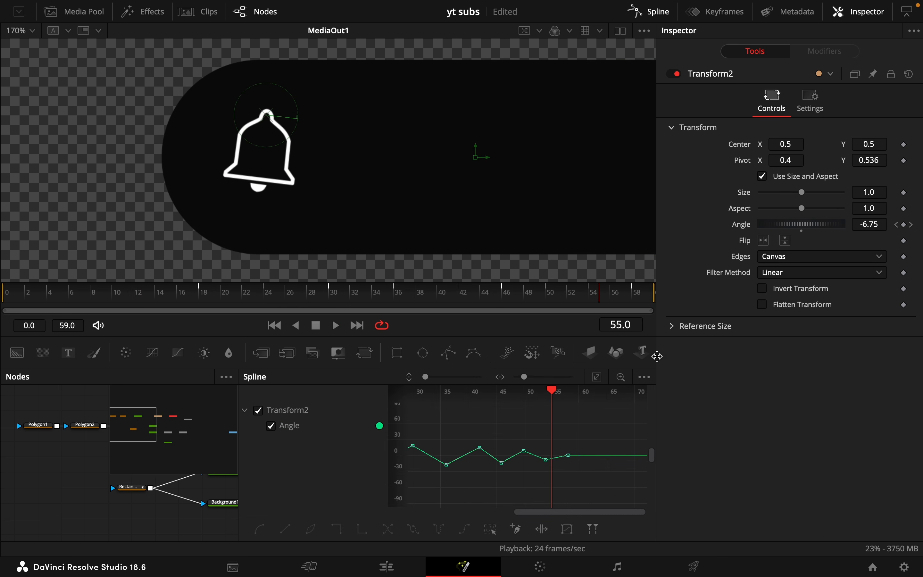
left_click(598, 377)
left_click(495, 529)
left_click(259, 529)
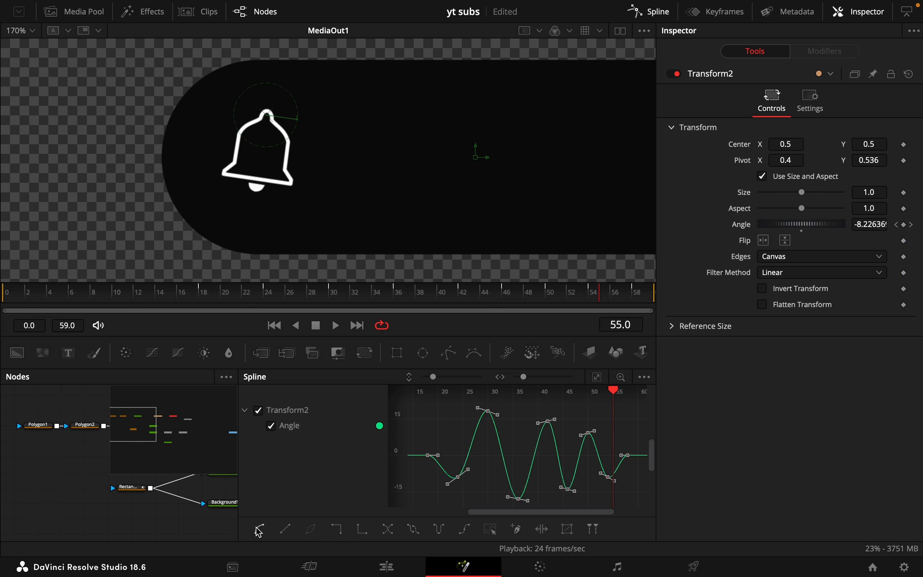
left_click(660, 14)
key("space")
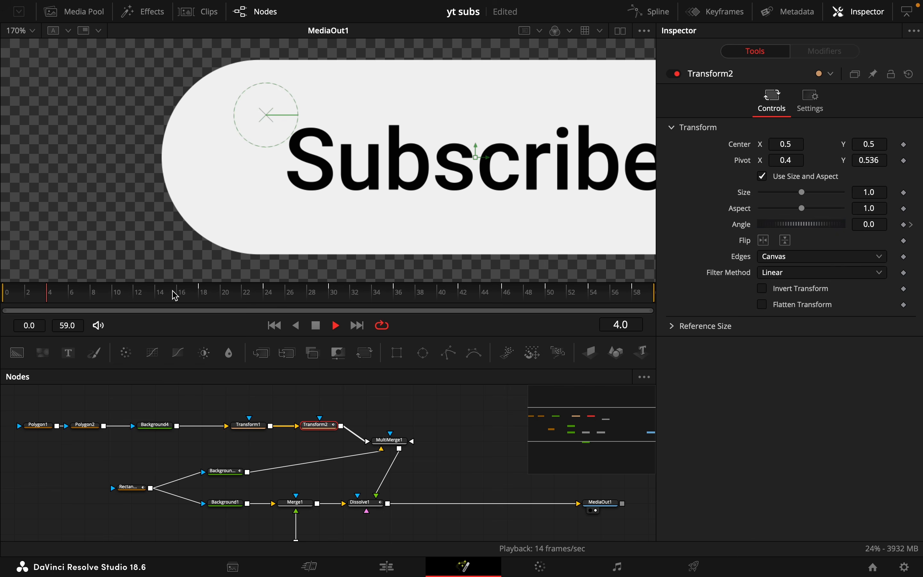
key("space")
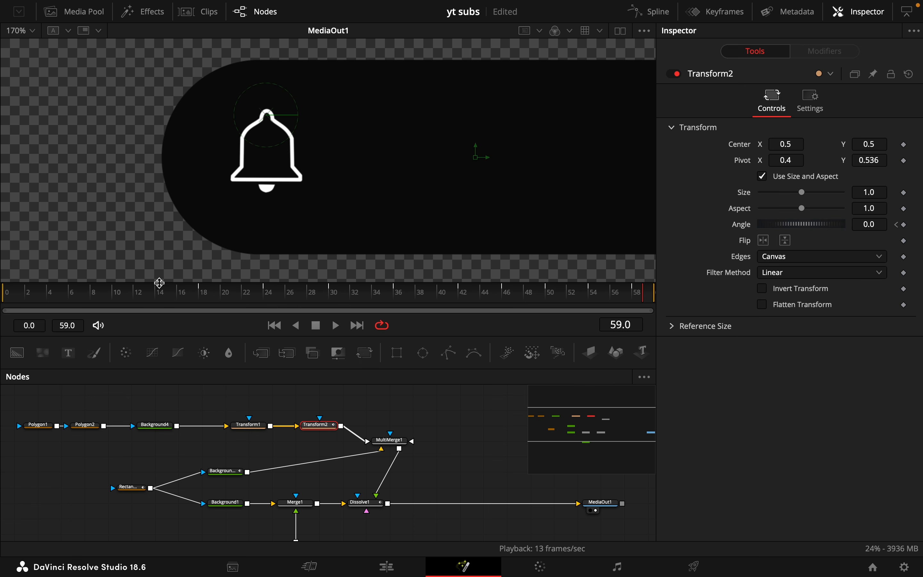
Fit the composition in the viewer, then duplicate the Text1 node above the bell nodes and connect the copy to MultiMerge1
left_click(36, 39)
left_click(33, 49)
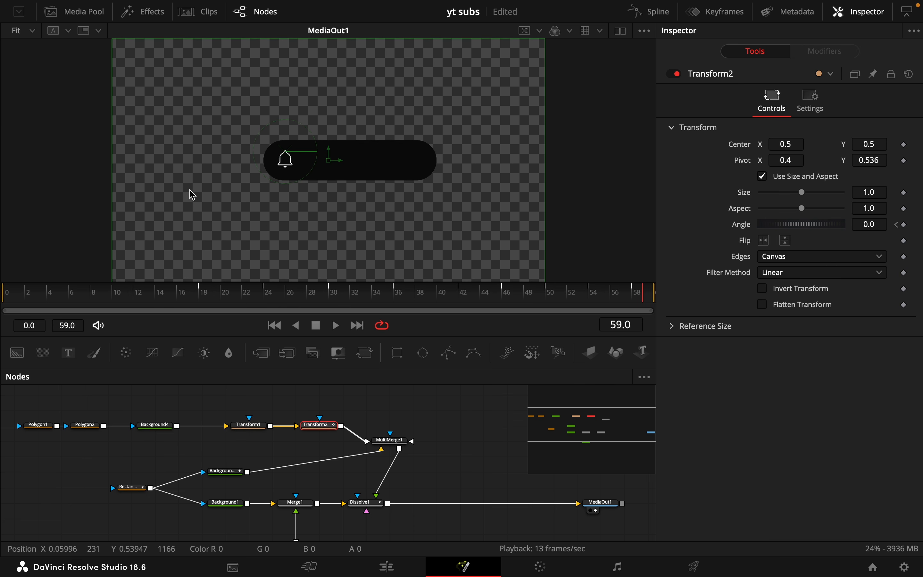
scroll(441, 437, "up", 2)
scroll(441, 437, "up", 1)
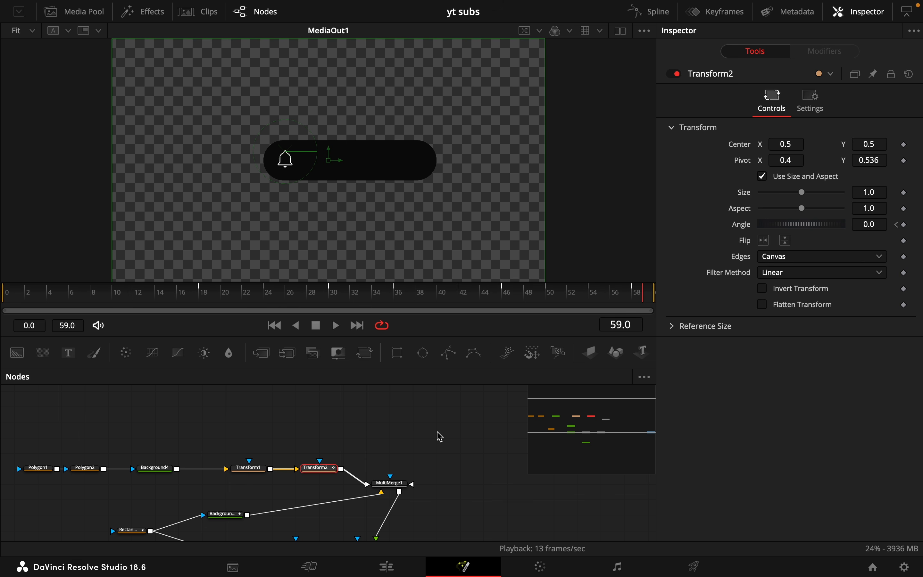
scroll(328, 438, "down", 5)
left_click(297, 509)
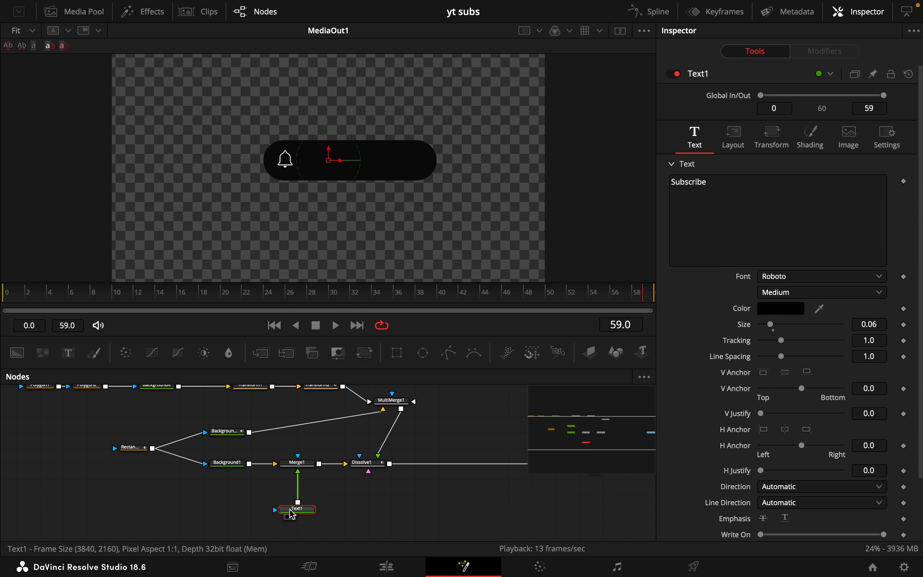
scroll(391, 514, "up", 2)
key("ctrl+v")
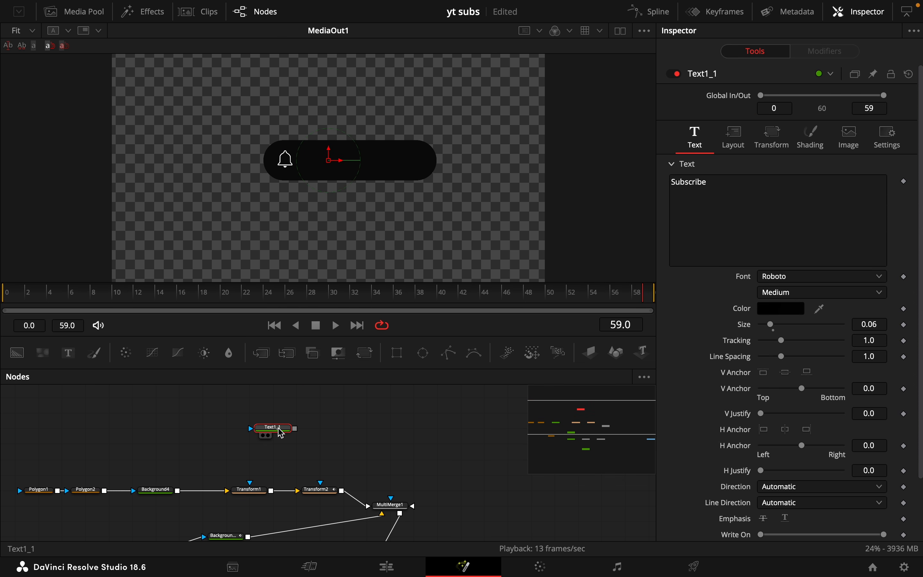
left_click_drag(271, 432, 383, 499)
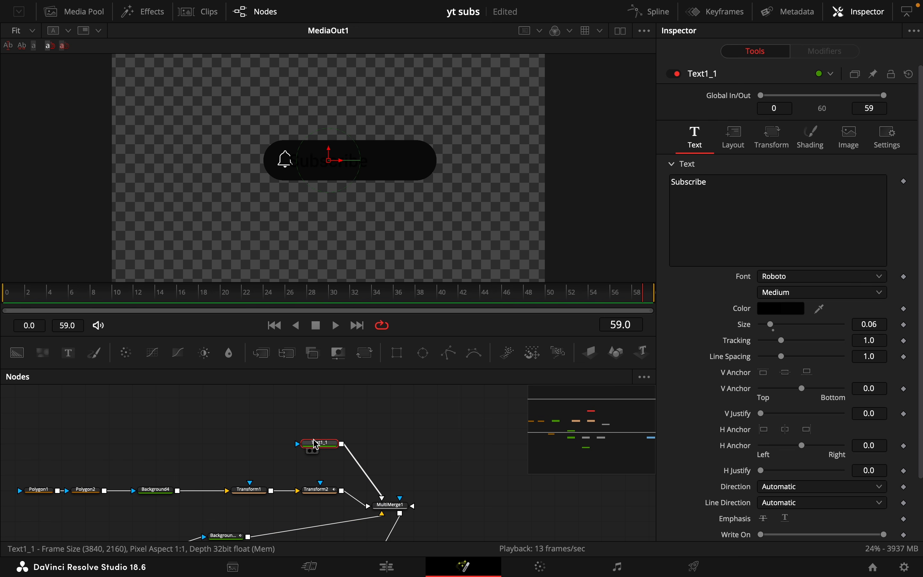
Change the duplicated text node's wording to "Subscribed" and its colour to white
left_click(736, 209)
type("d")
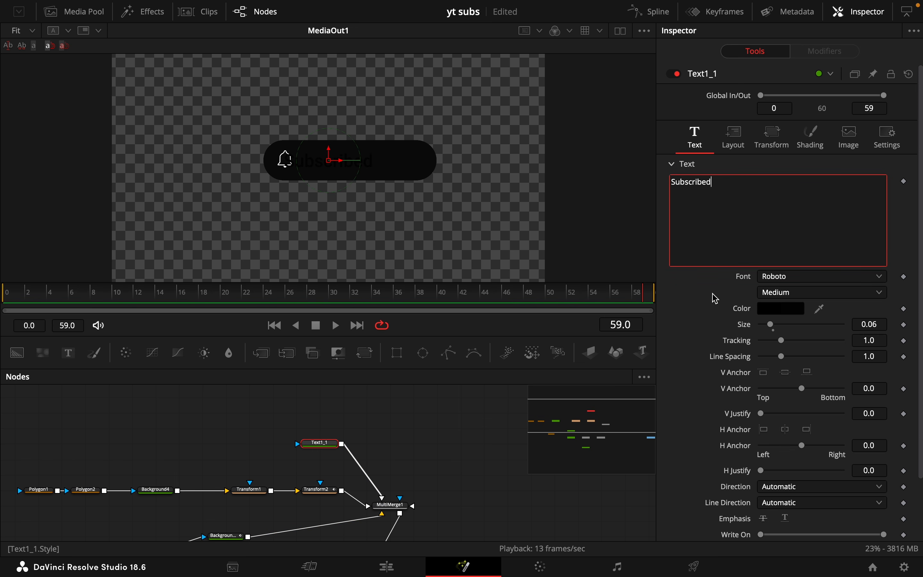
left_click(774, 309)
left_click_drag(805, 334, 678, 334)
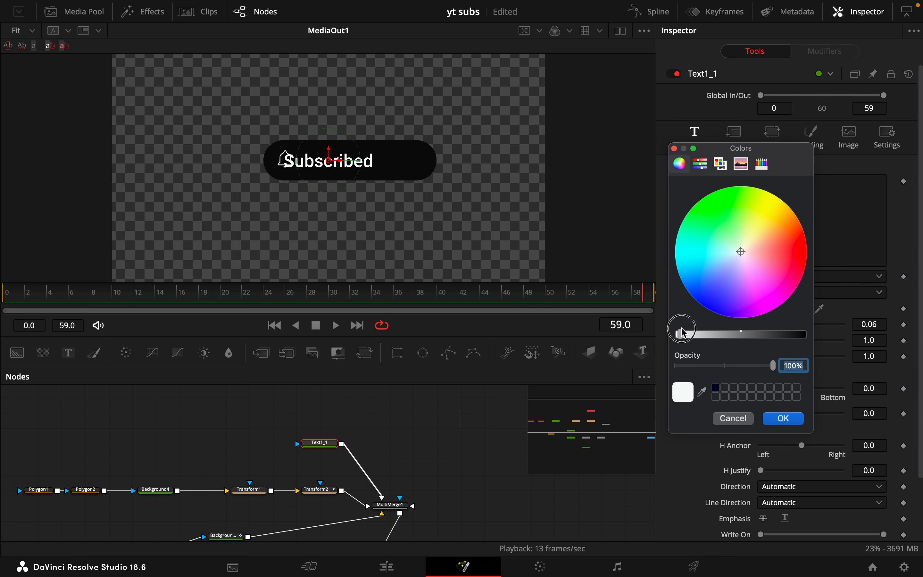
left_click(784, 418)
Set the Subscribed text's layout Center X to 0.55
left_click(735, 138)
left_click(774, 196)
type("5")
key("Tab")
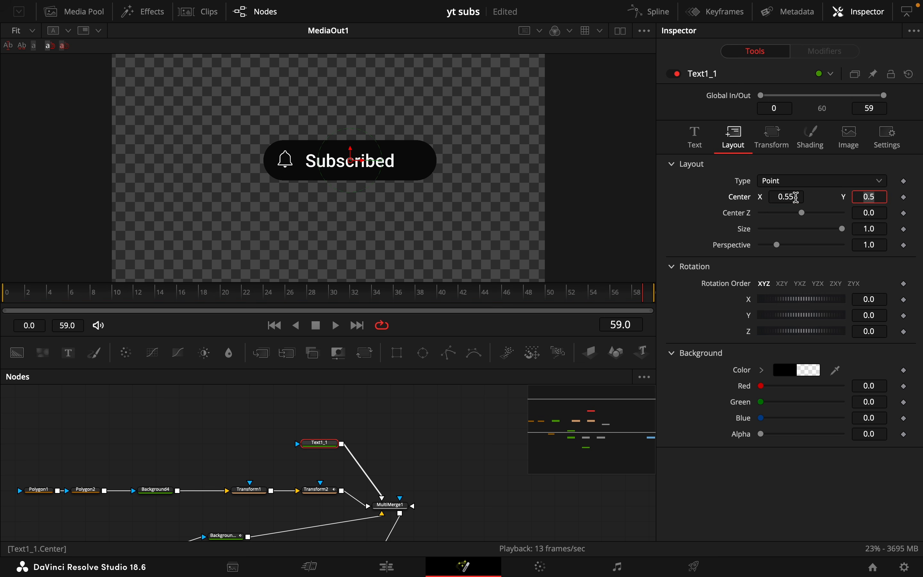
Animate the Subscribed text's Write On End with keyframes of 1.0 at frame 24 and 0.0 at frame 12
left_click(696, 138)
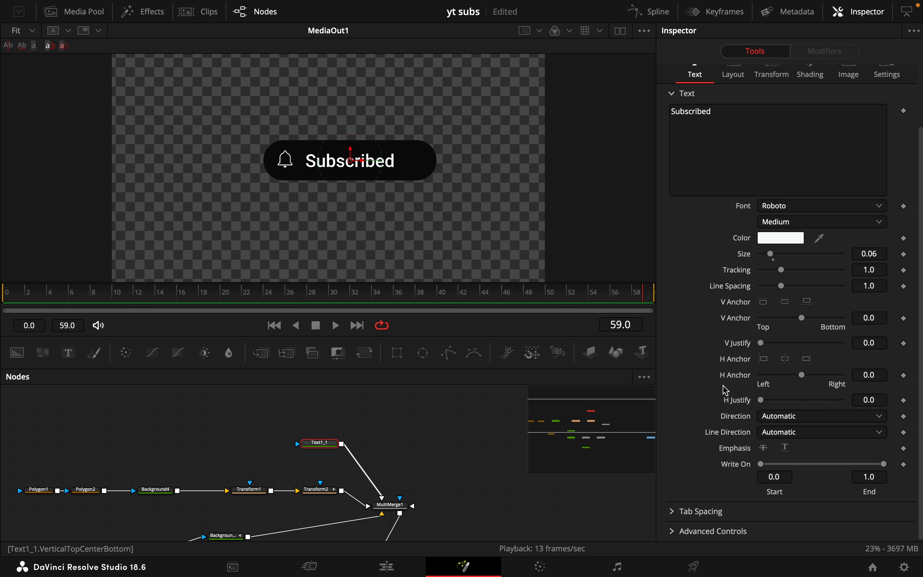
left_click(266, 298)
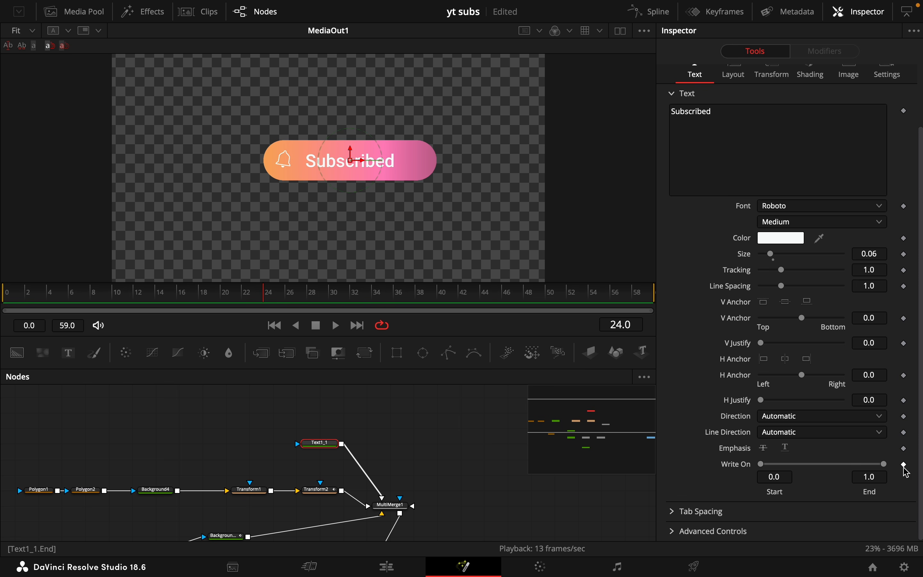
left_click_drag(247, 300, 134, 292)
left_click_drag(887, 464, 763, 464)
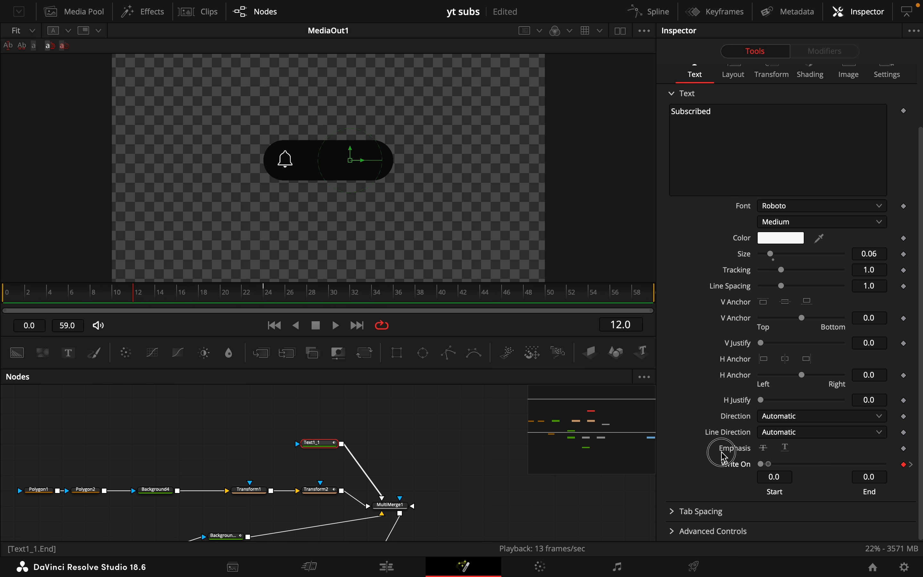
Play and scrub through the composition to check the Subscribed text's write-on animation
key("space")
key("space")
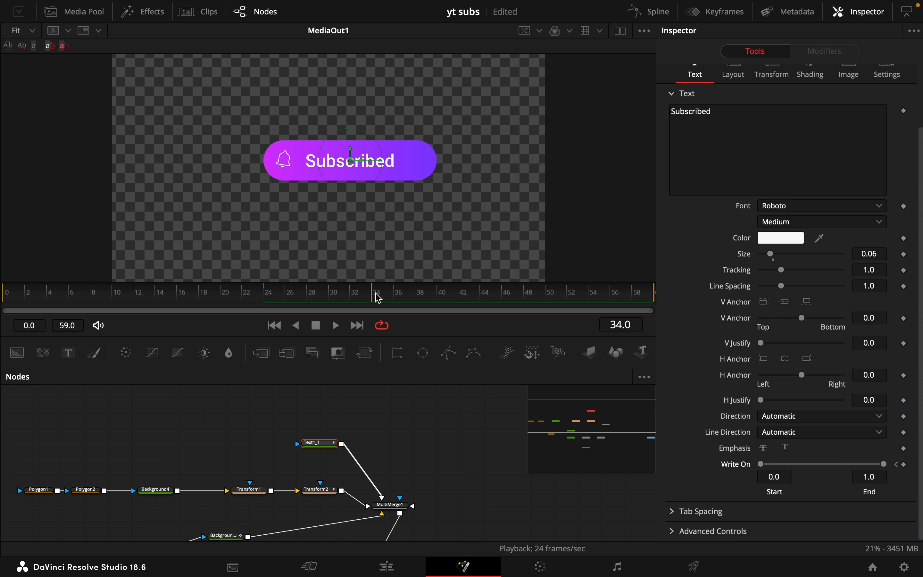
left_click_drag(379, 298, 291, 305)
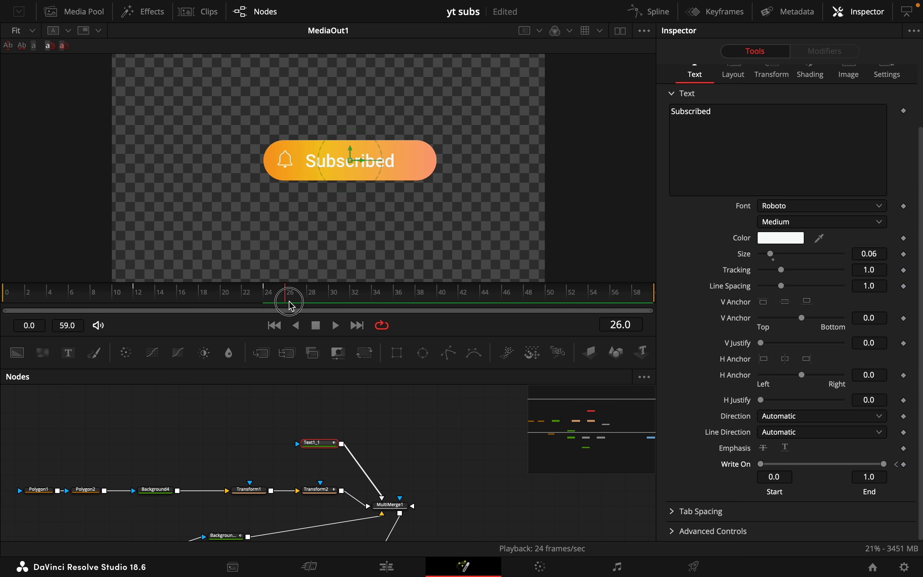
Add a new Polygon mask node in the empty space above the duplicated text node
scroll(412, 443, "up", 3)
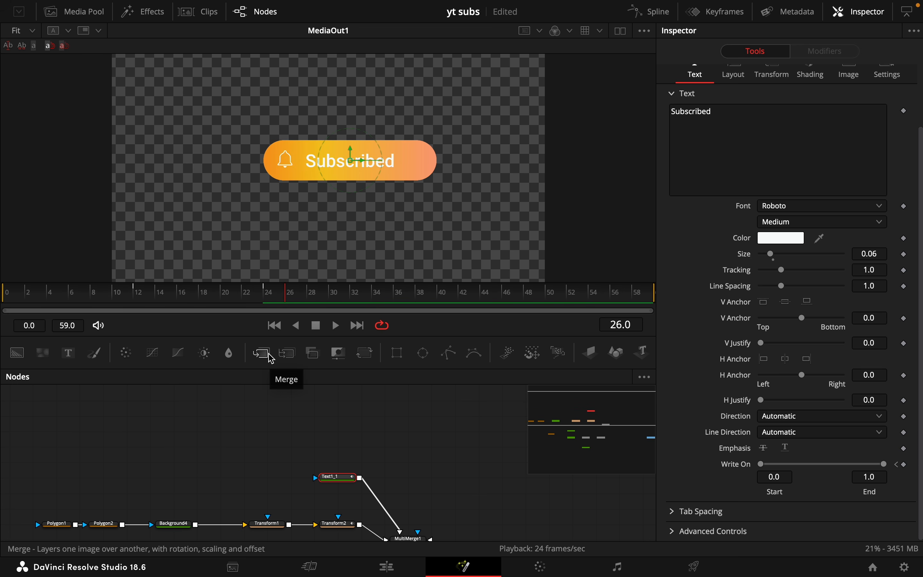
left_click_drag(450, 353, 245, 433)
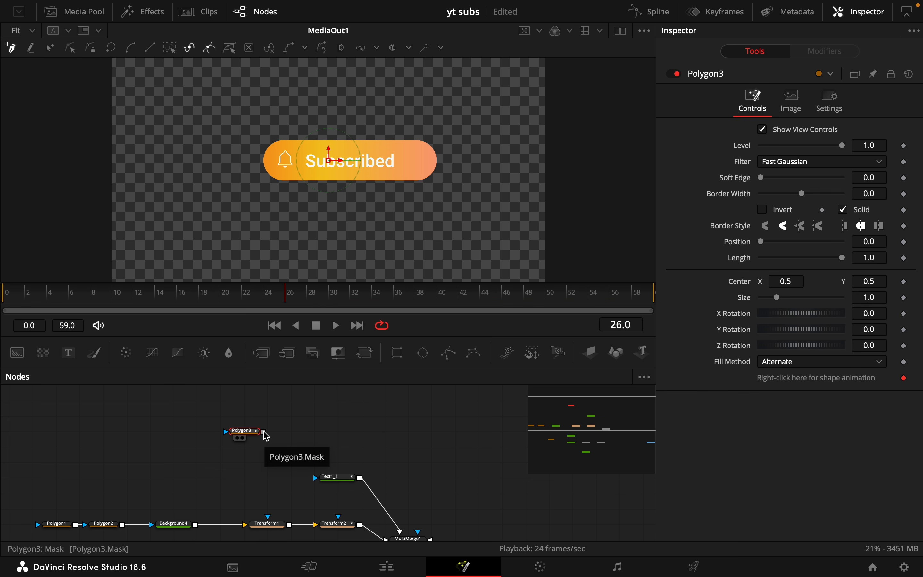